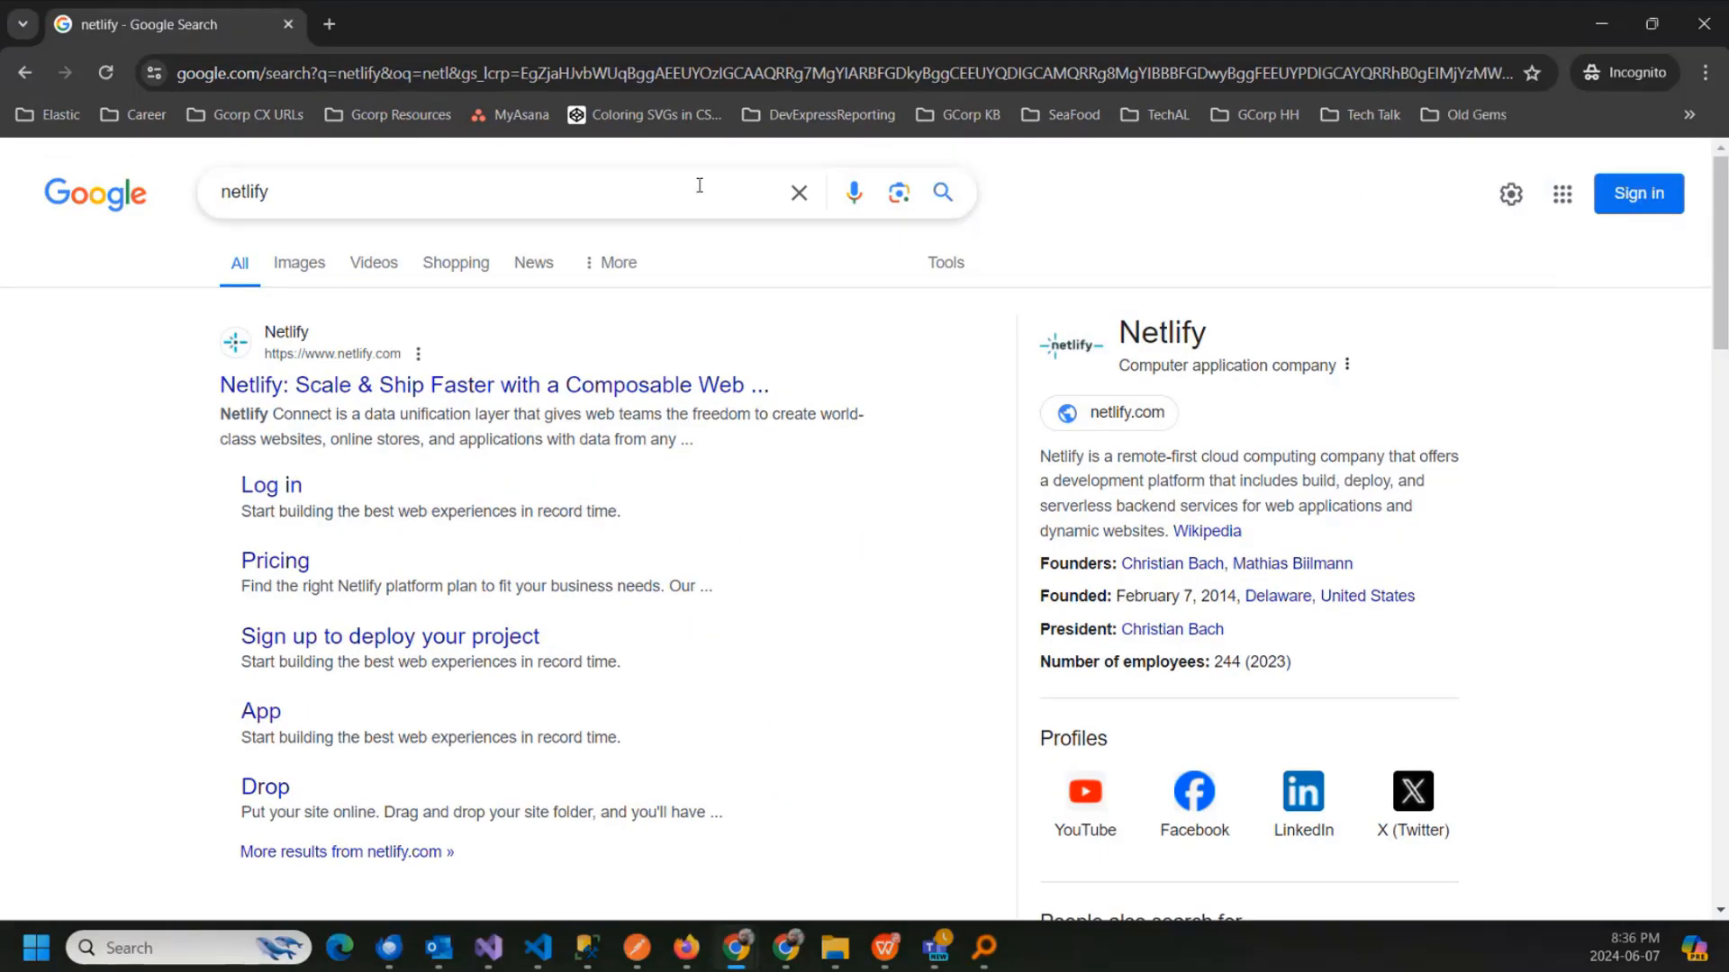
{"action": "left_click", "coordinate": [302, 193]}
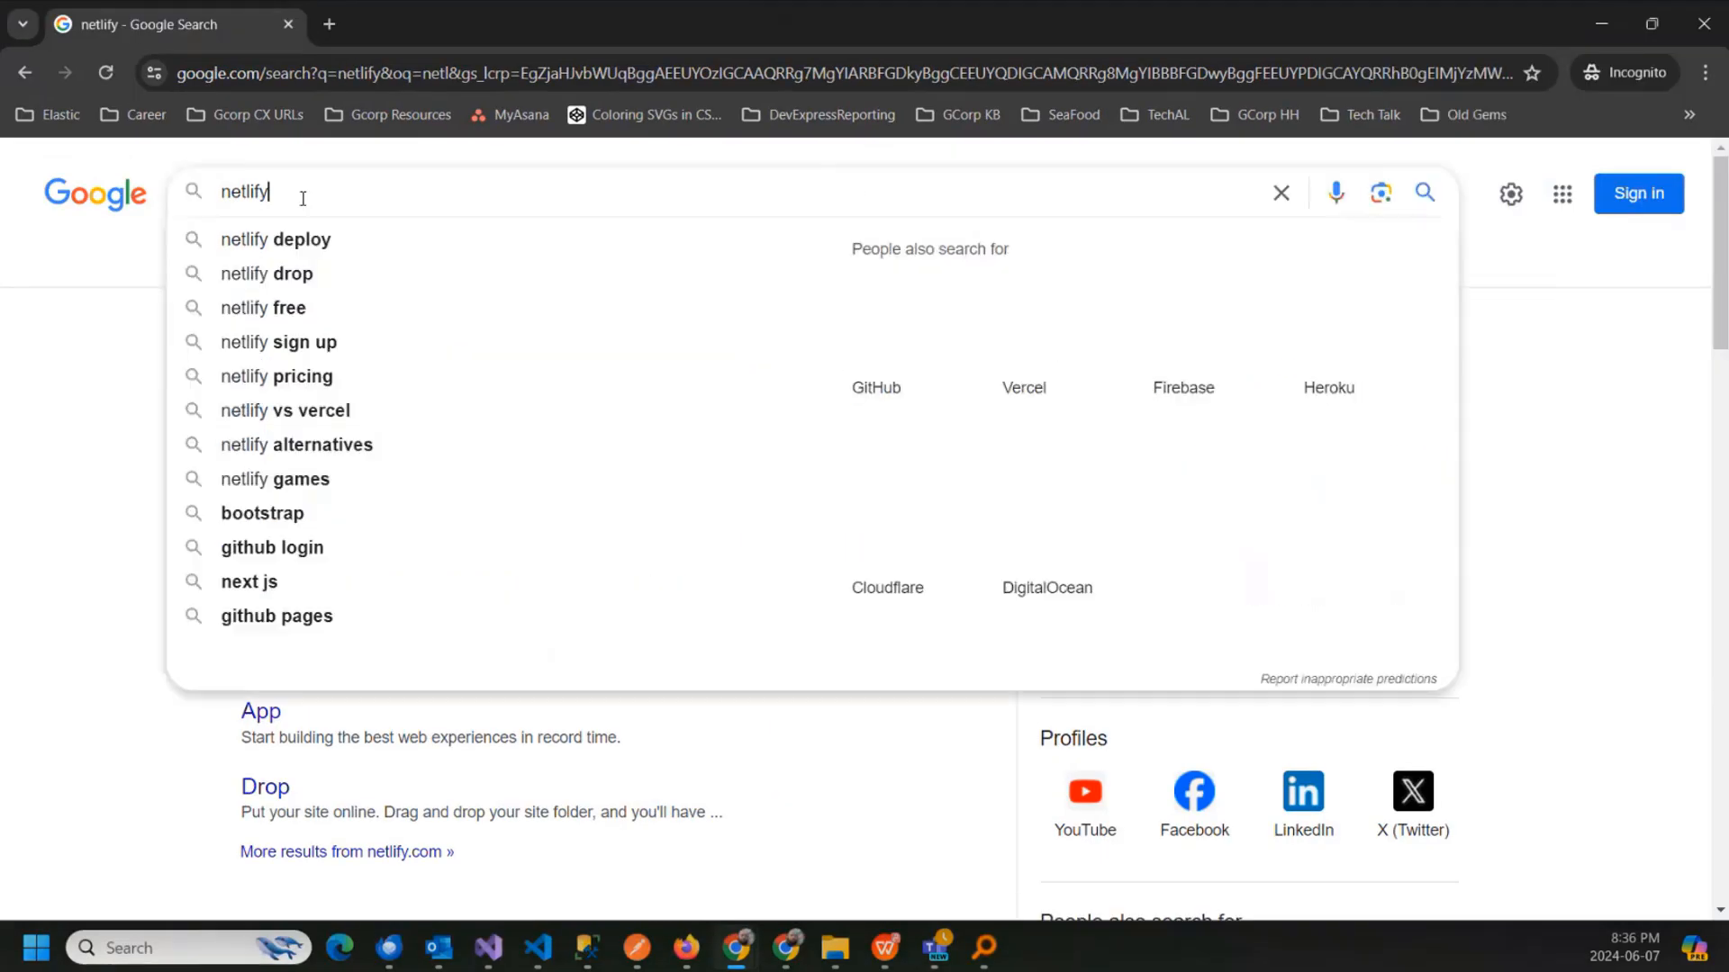
{"action": "left_click", "coordinate": [116, 316]}
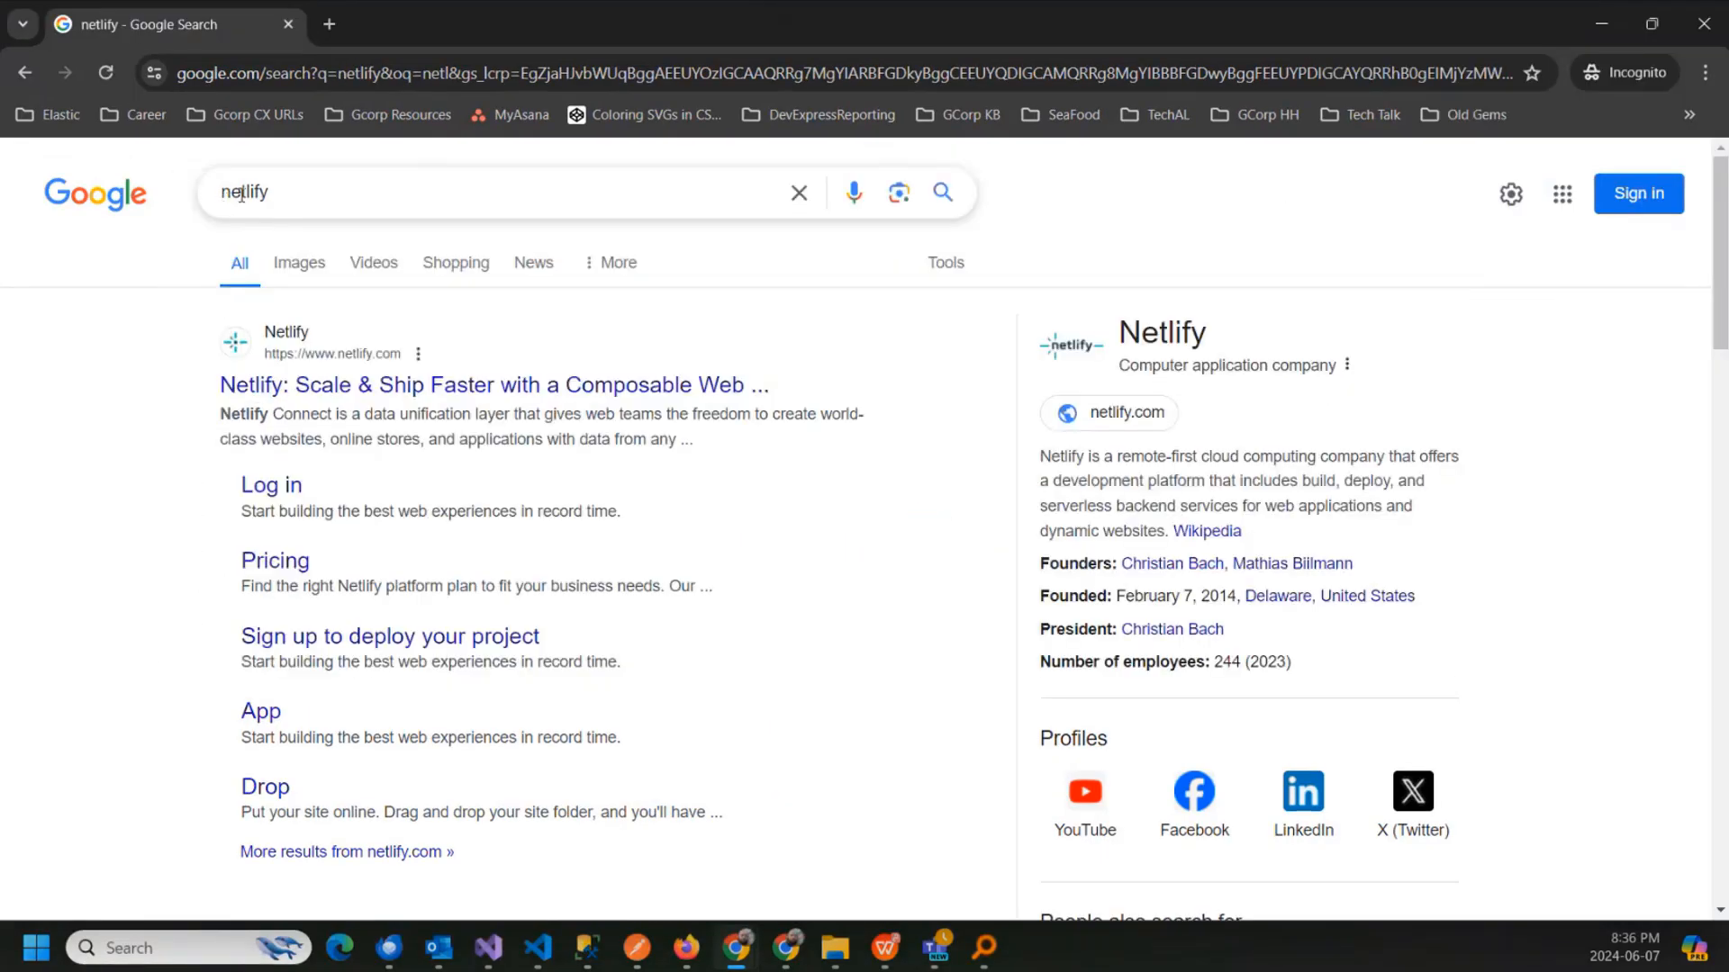
{"action": "double_click", "coordinate": [307, 195]}
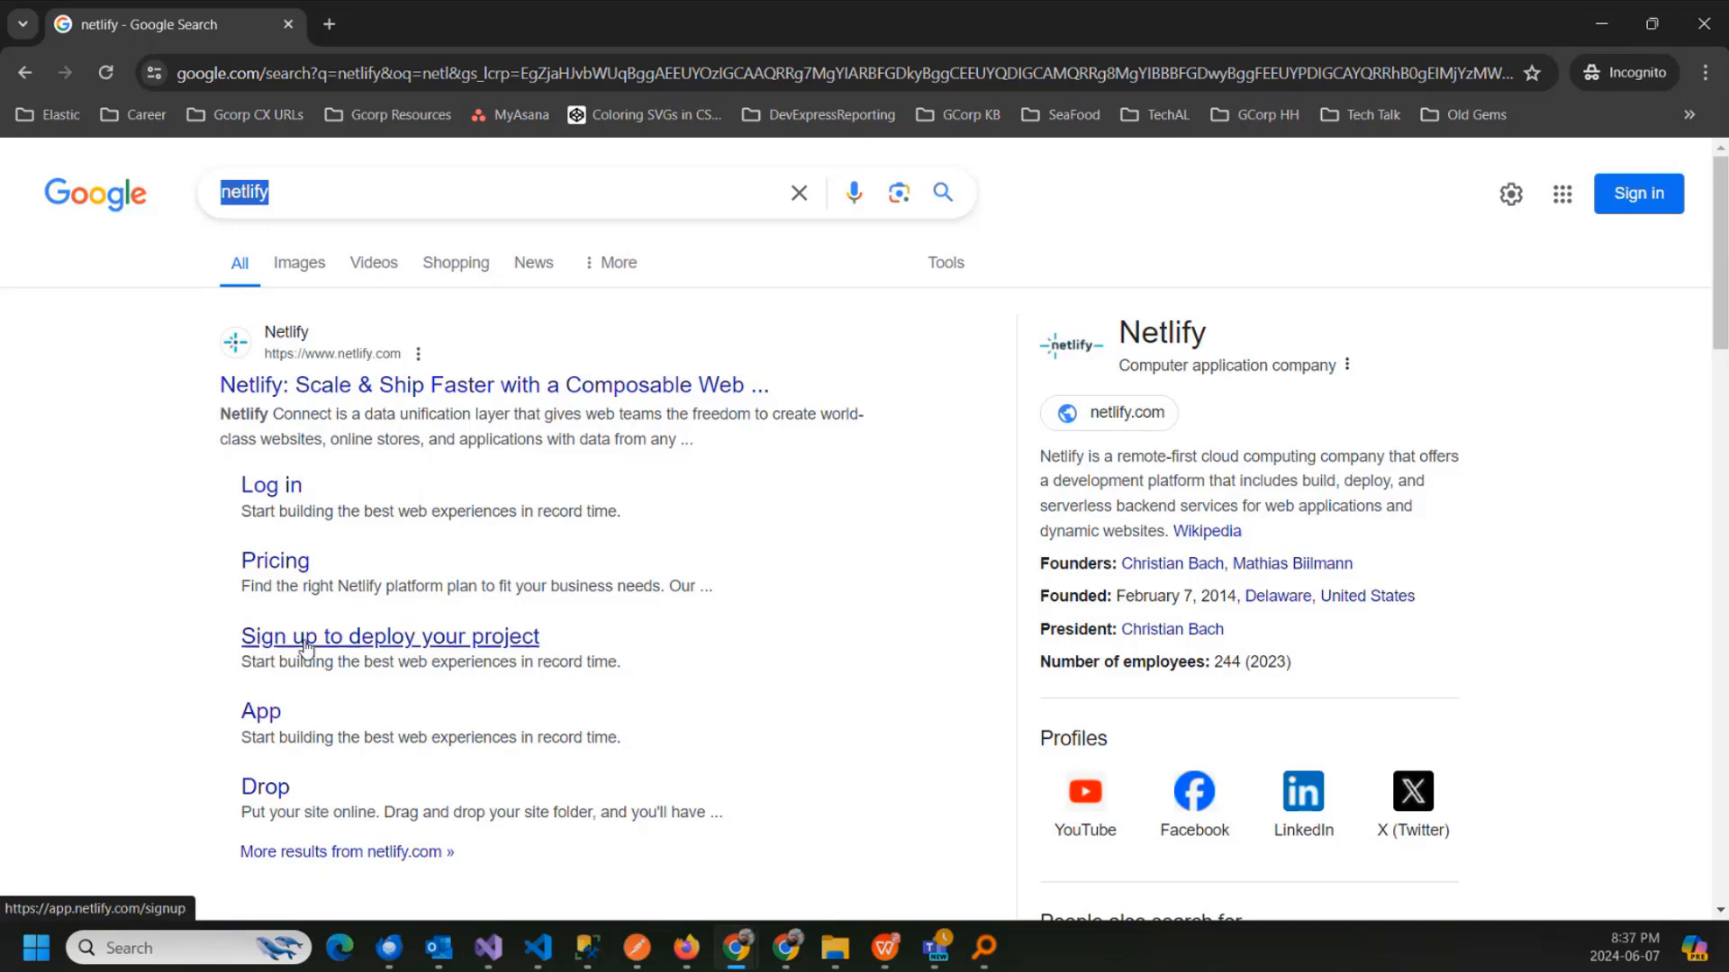
Step: Open Netlify's project sign-up page from the Google results and bring up the email sign-up form with its email and password fields
{"action": "left_click", "coordinate": [433, 648]}
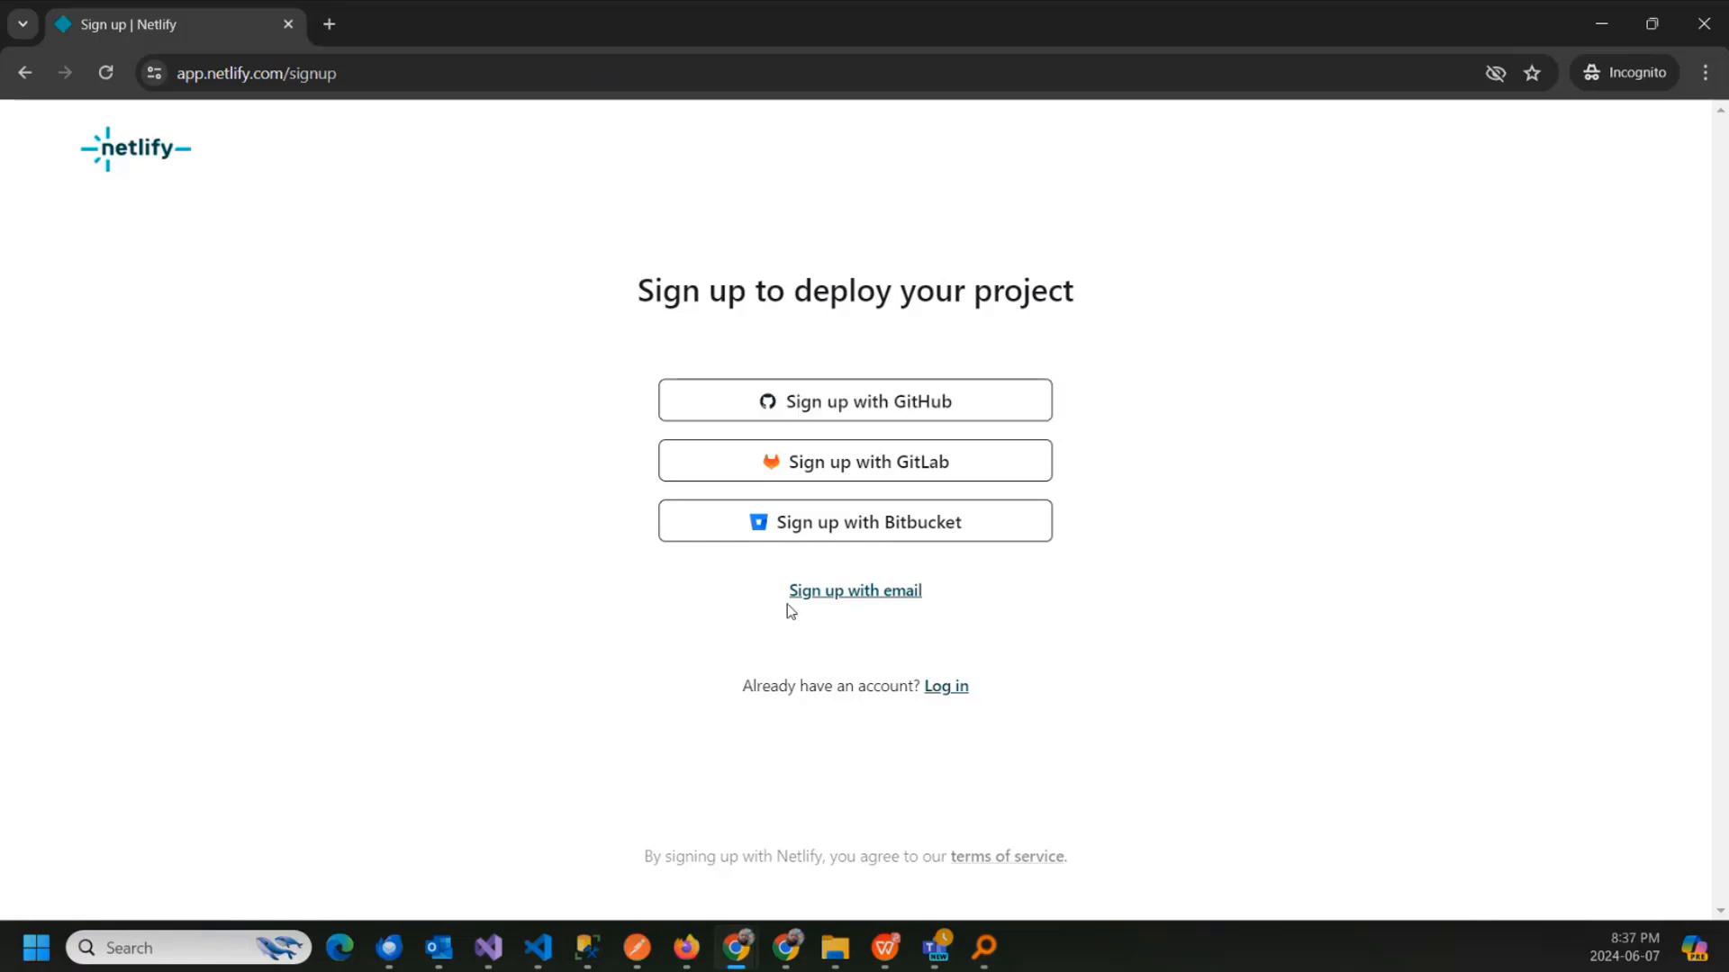
{"action": "left_click", "coordinate": [850, 598]}
{"action": "left_click", "coordinate": [738, 379]}
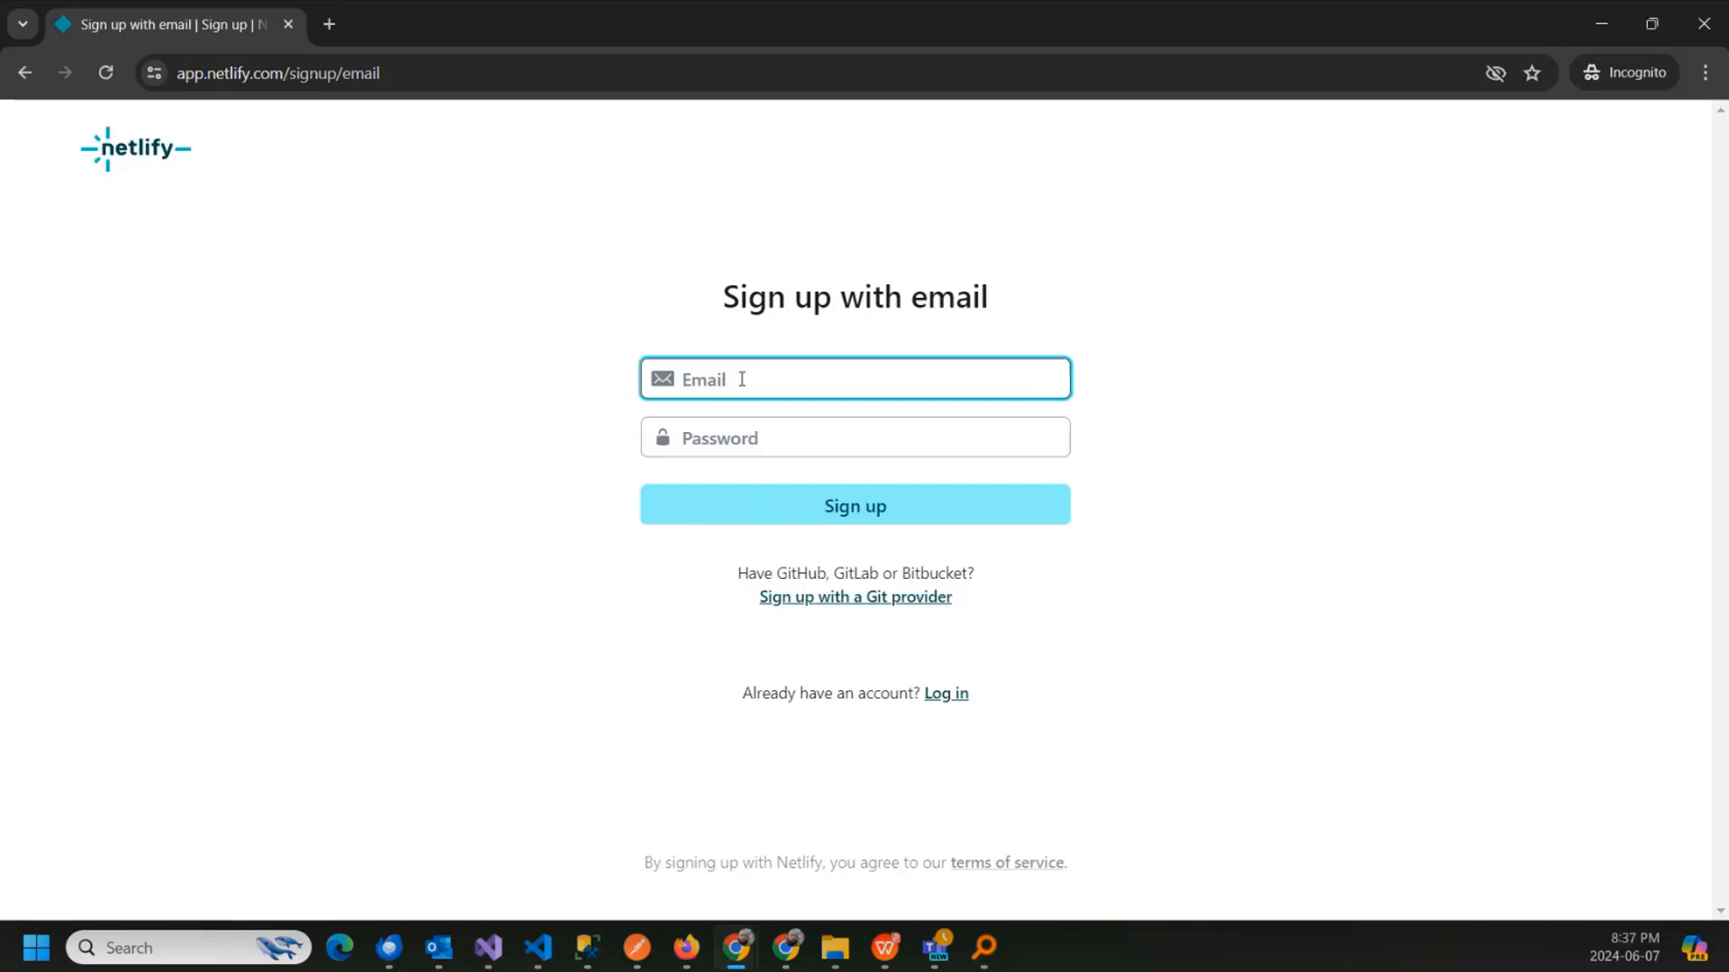
{"action": "left_click", "coordinate": [742, 441]}
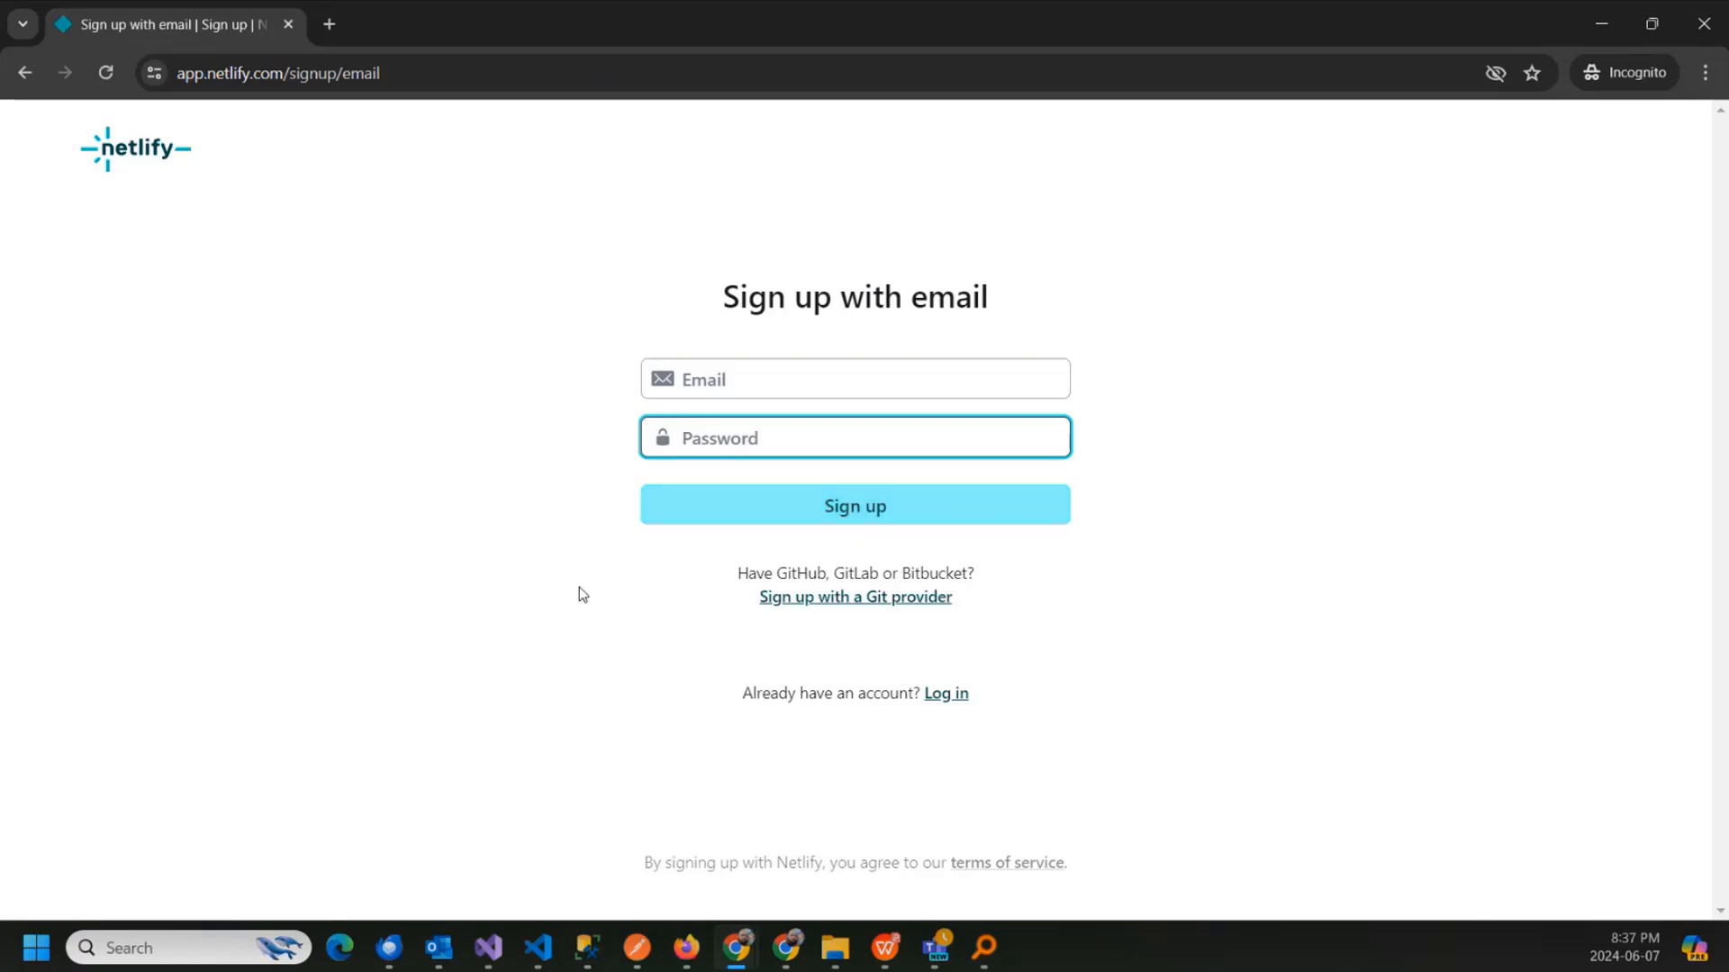
{"action": "left_click", "coordinate": [753, 385]}
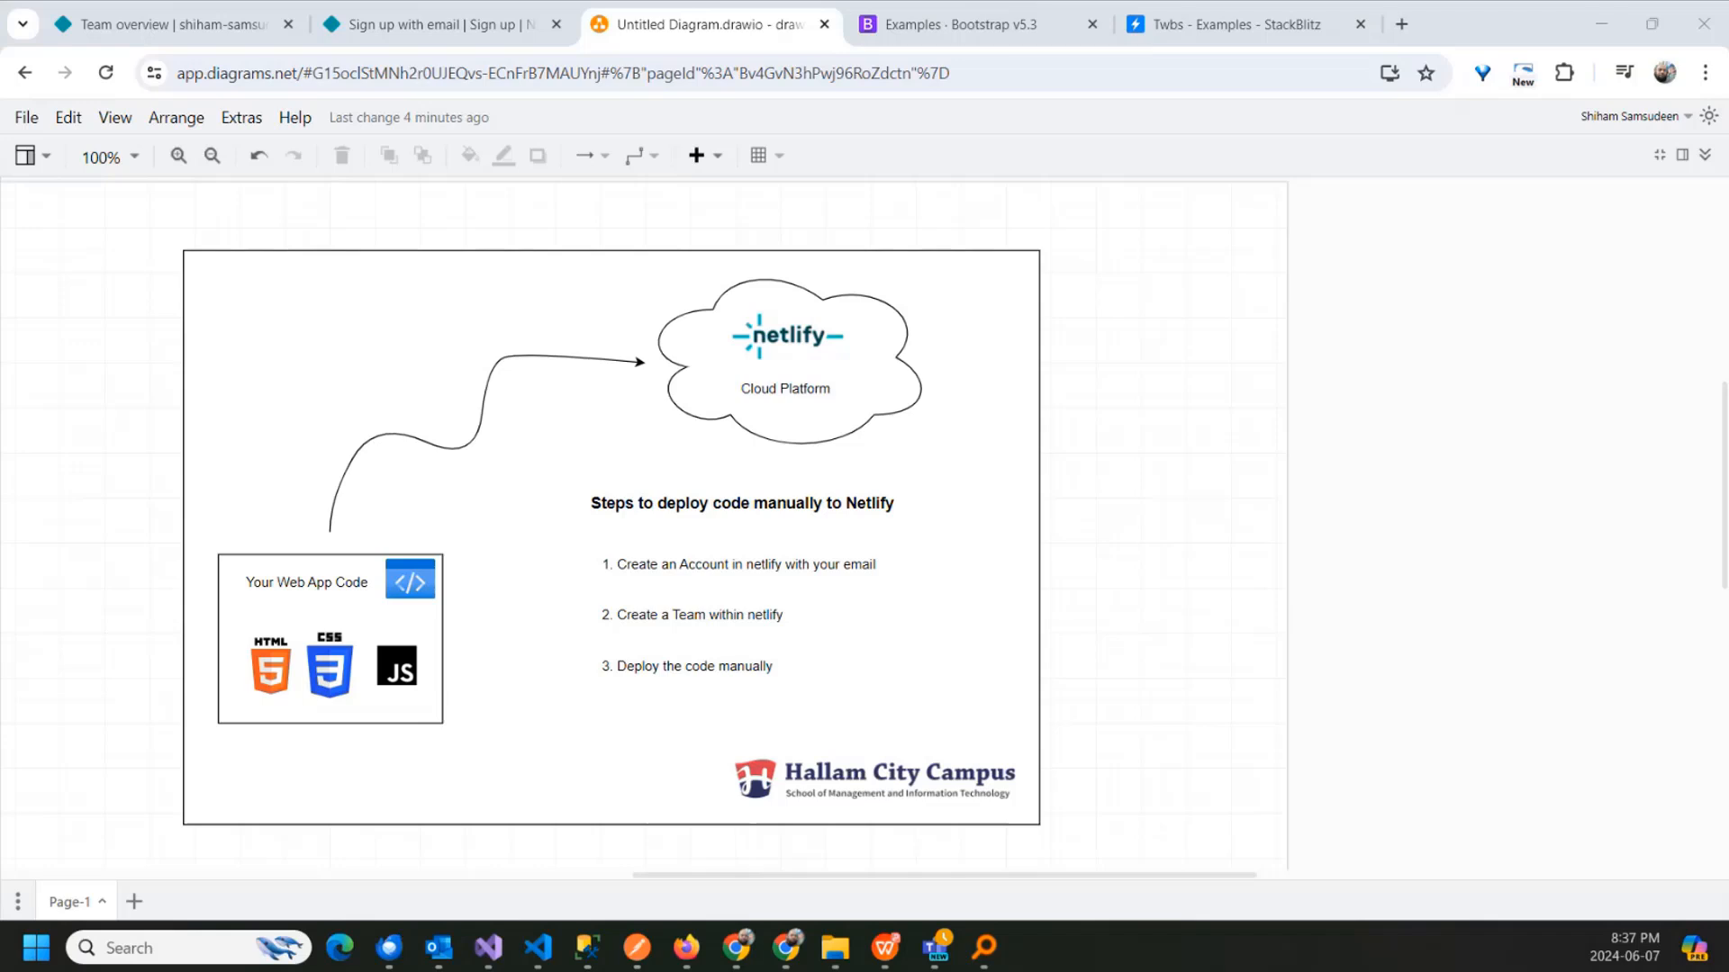
Step: Switch to the submitted email sign-up page and check which inbox receives the verification instructions, comparing it with the Netlify team overview
{"action": "left_click", "coordinate": [461, 29]}
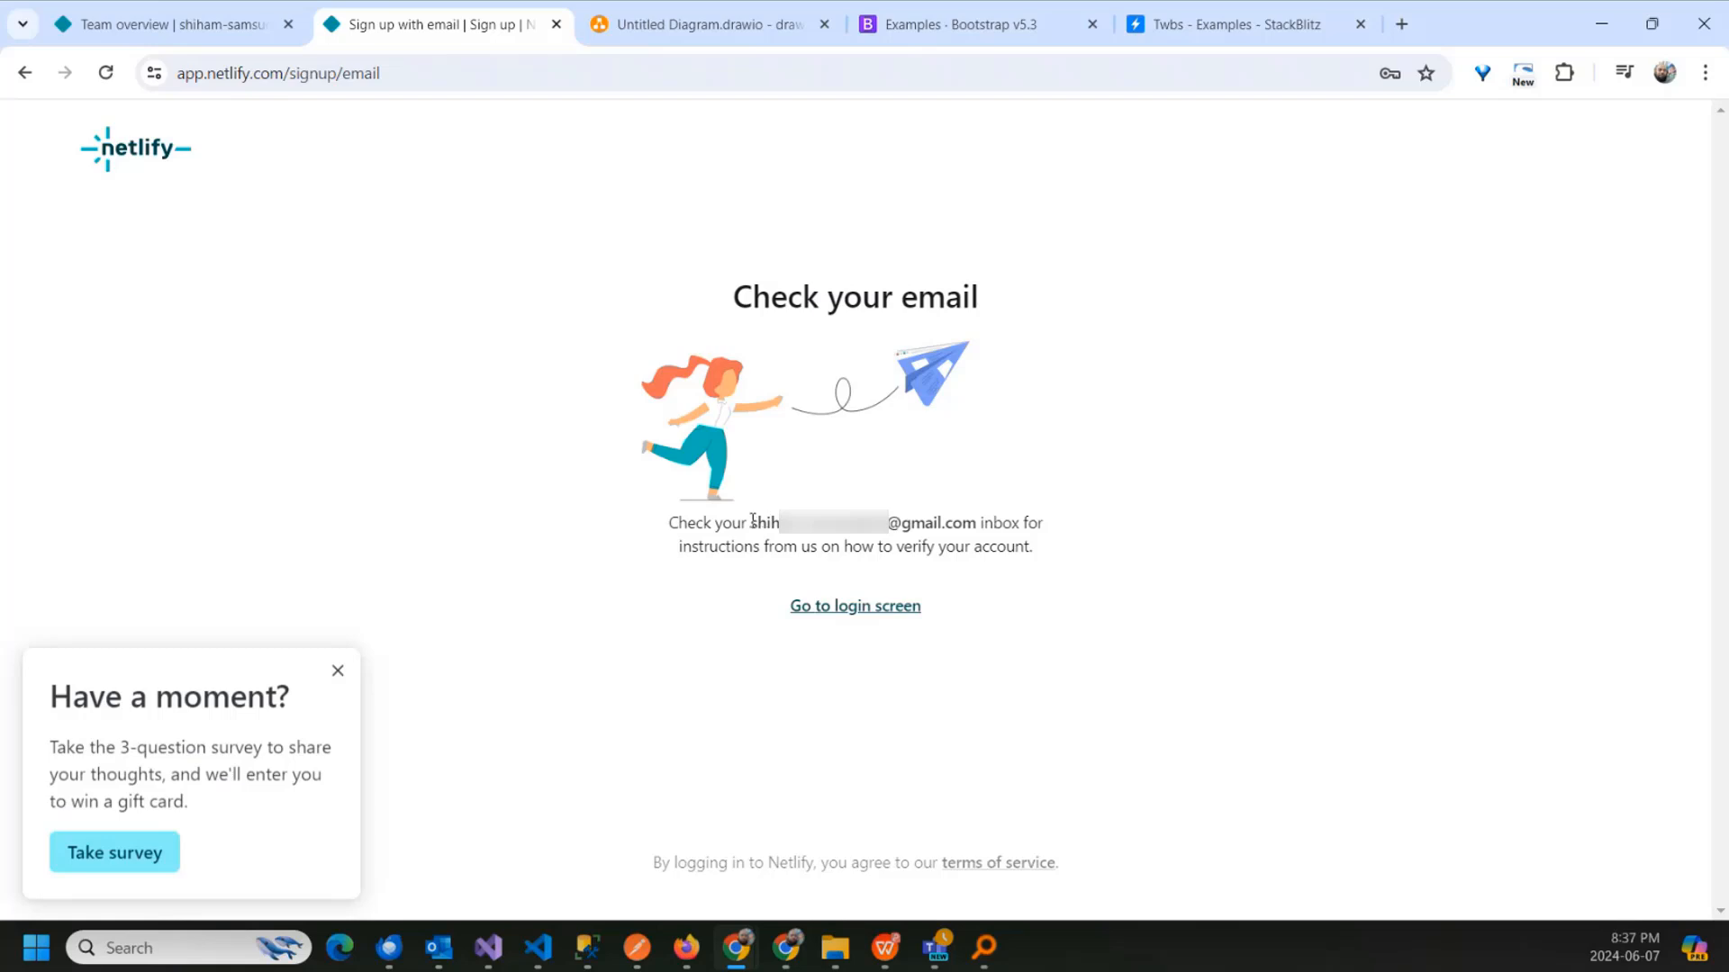
{"action": "left_click_drag", "start_coordinate": [752, 520], "coordinate": [978, 526]}
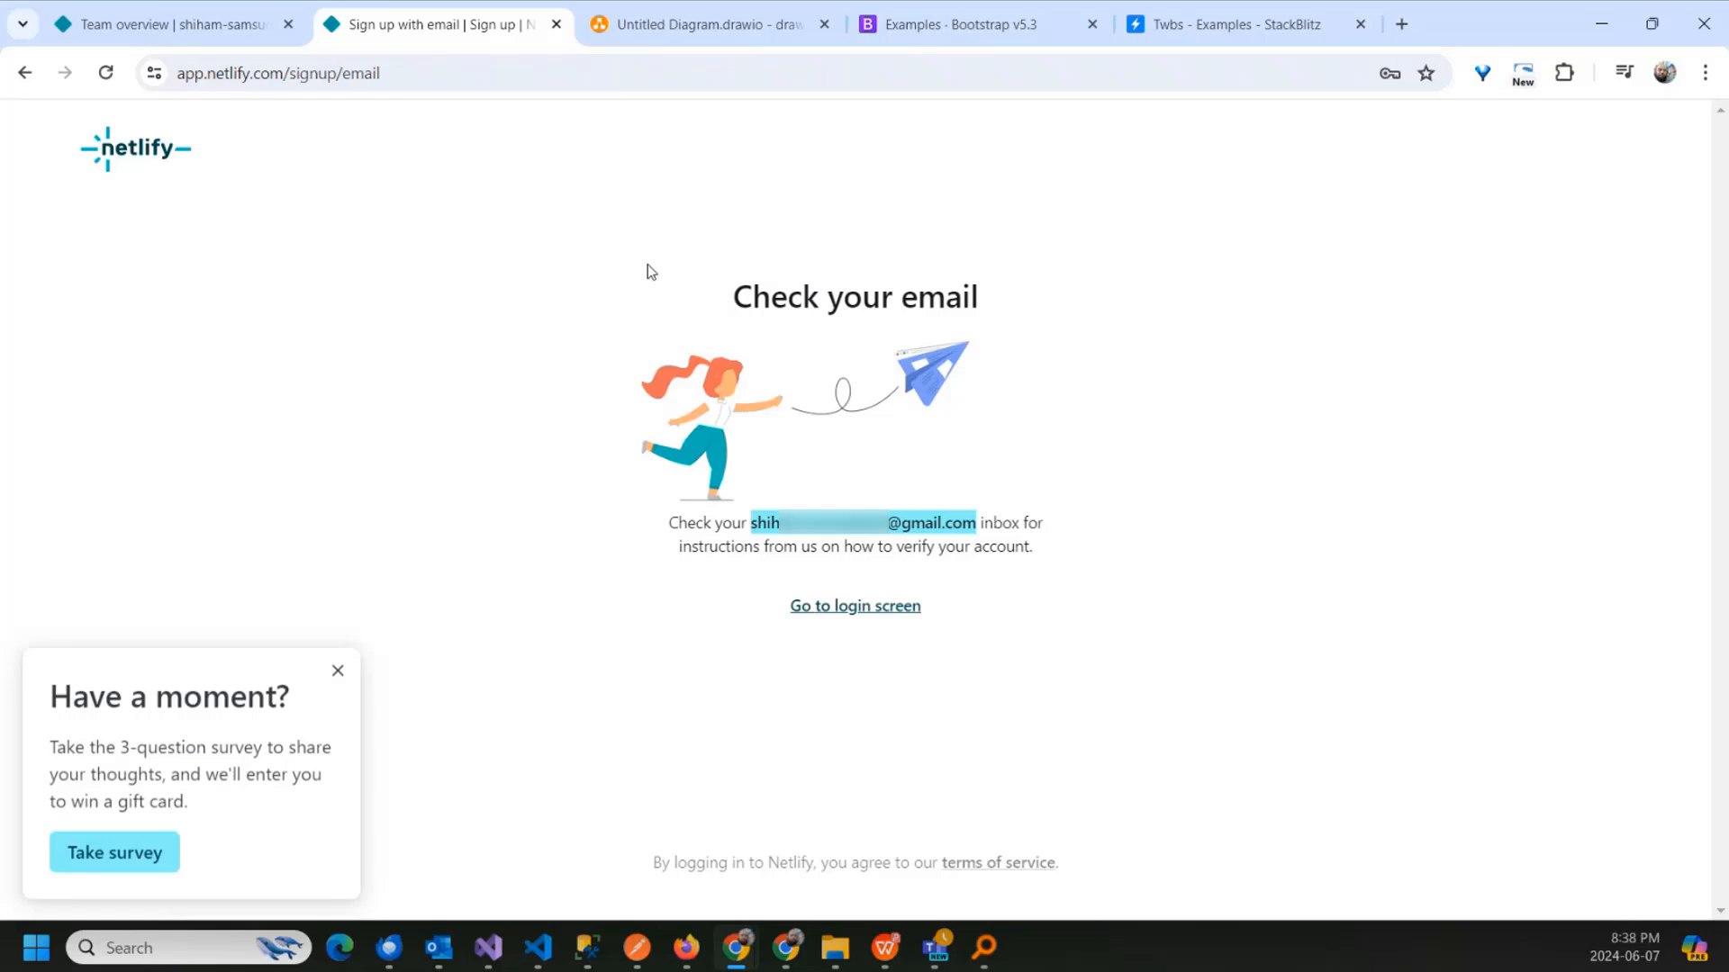
{"action": "left_click", "coordinate": [162, 27]}
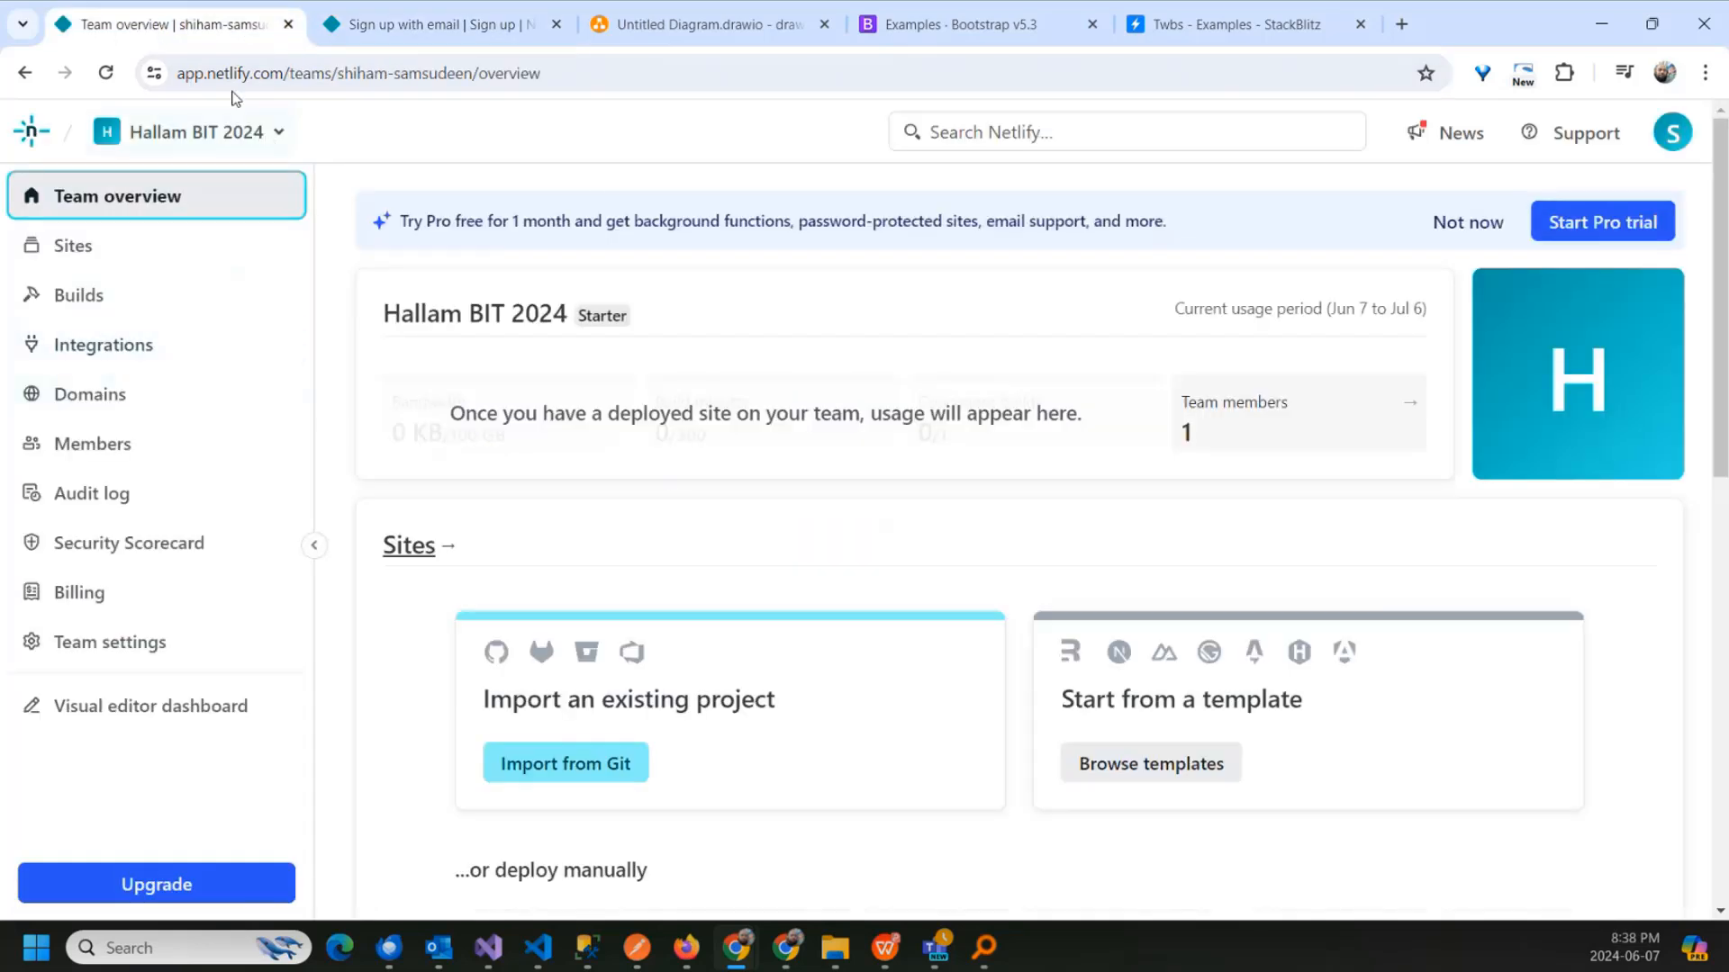
{"action": "left_click", "coordinate": [446, 25]}
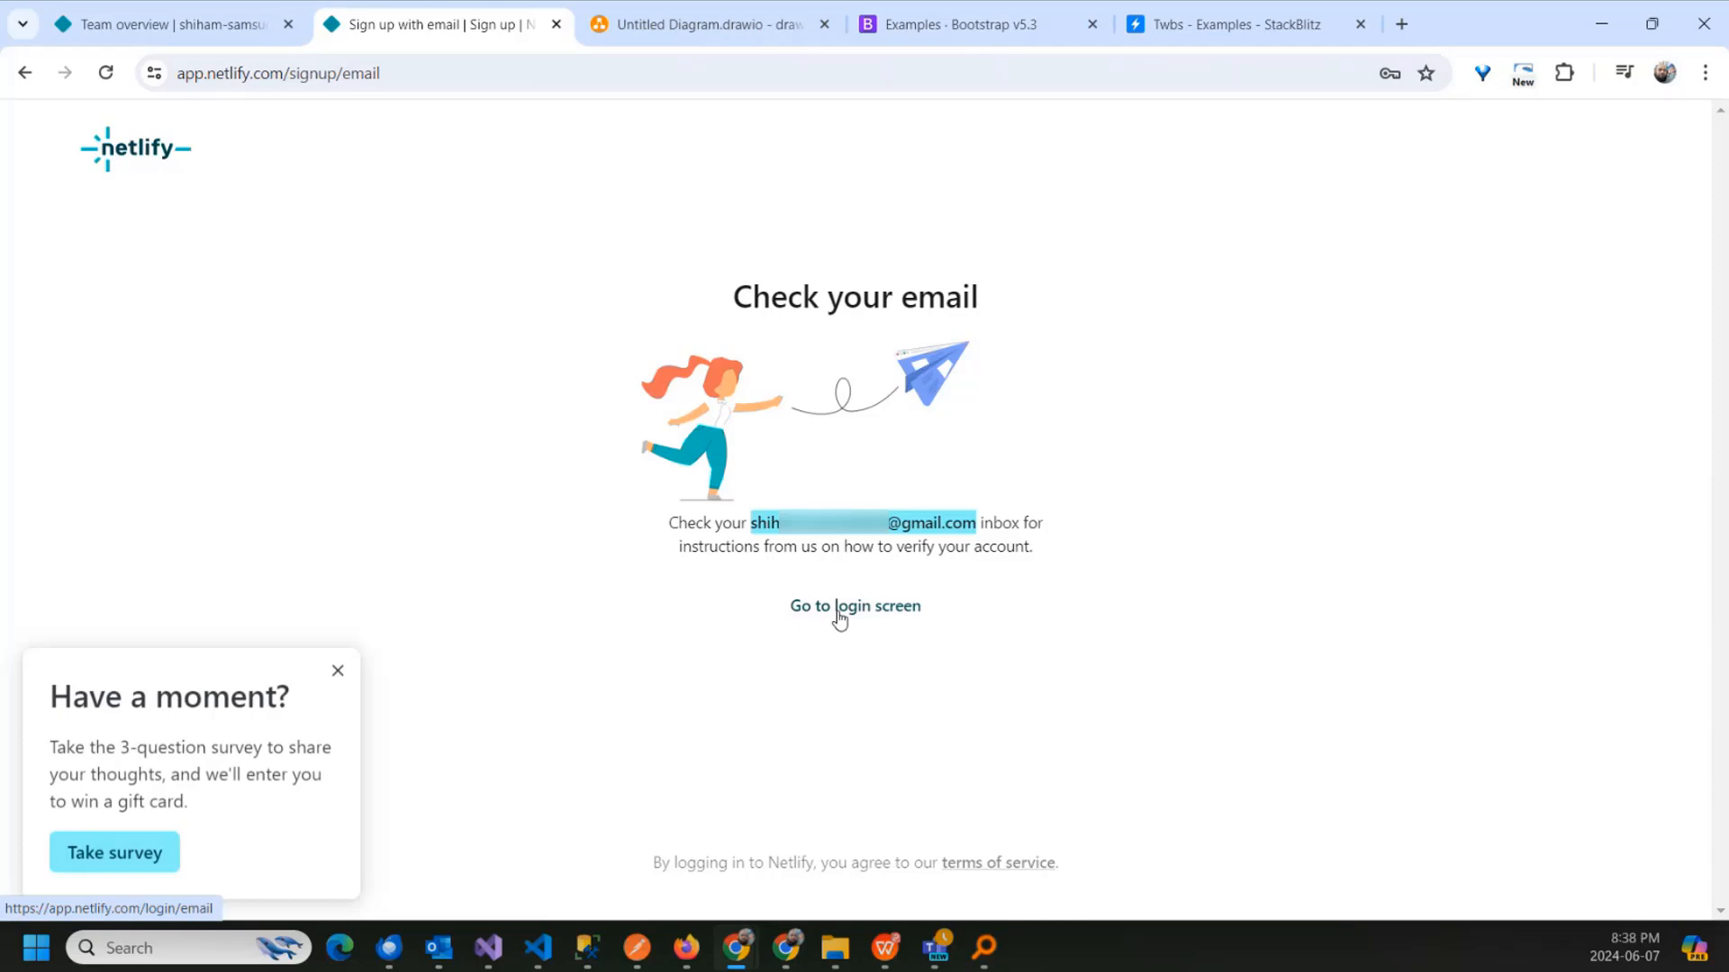
Step: Open the Netlify team overview and view the team switcher options for the Hallam BIT 2024 team
{"action": "left_click", "coordinate": [190, 27]}
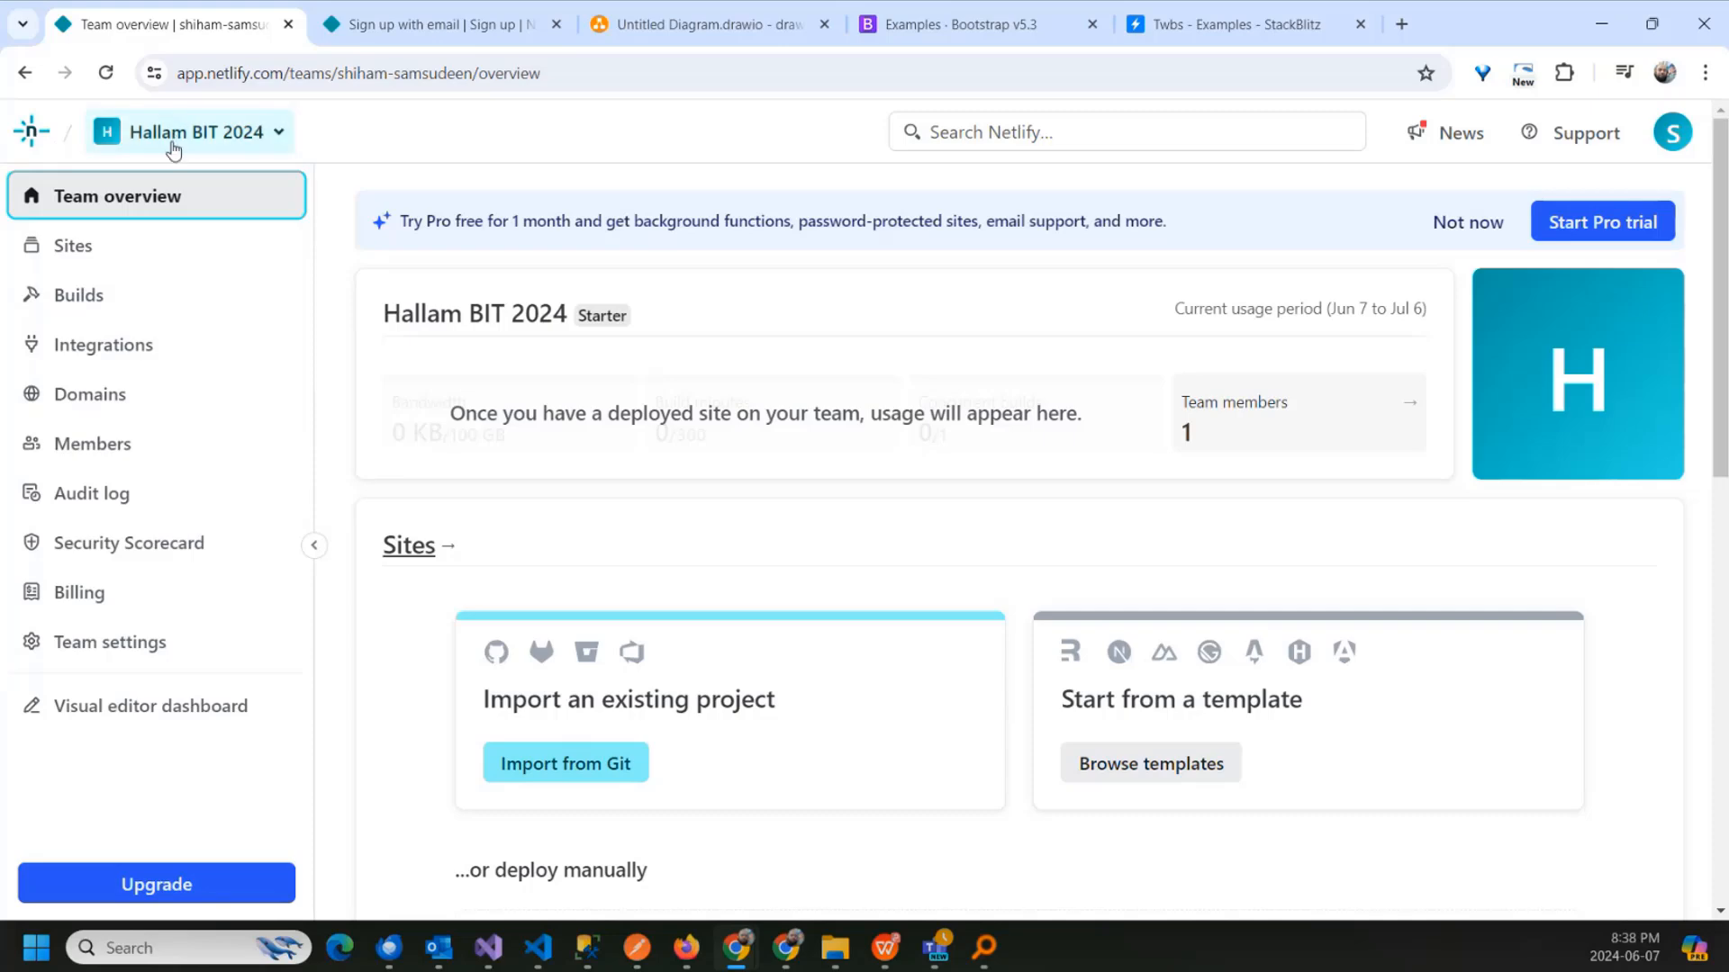
{"action": "left_click", "coordinate": [279, 143]}
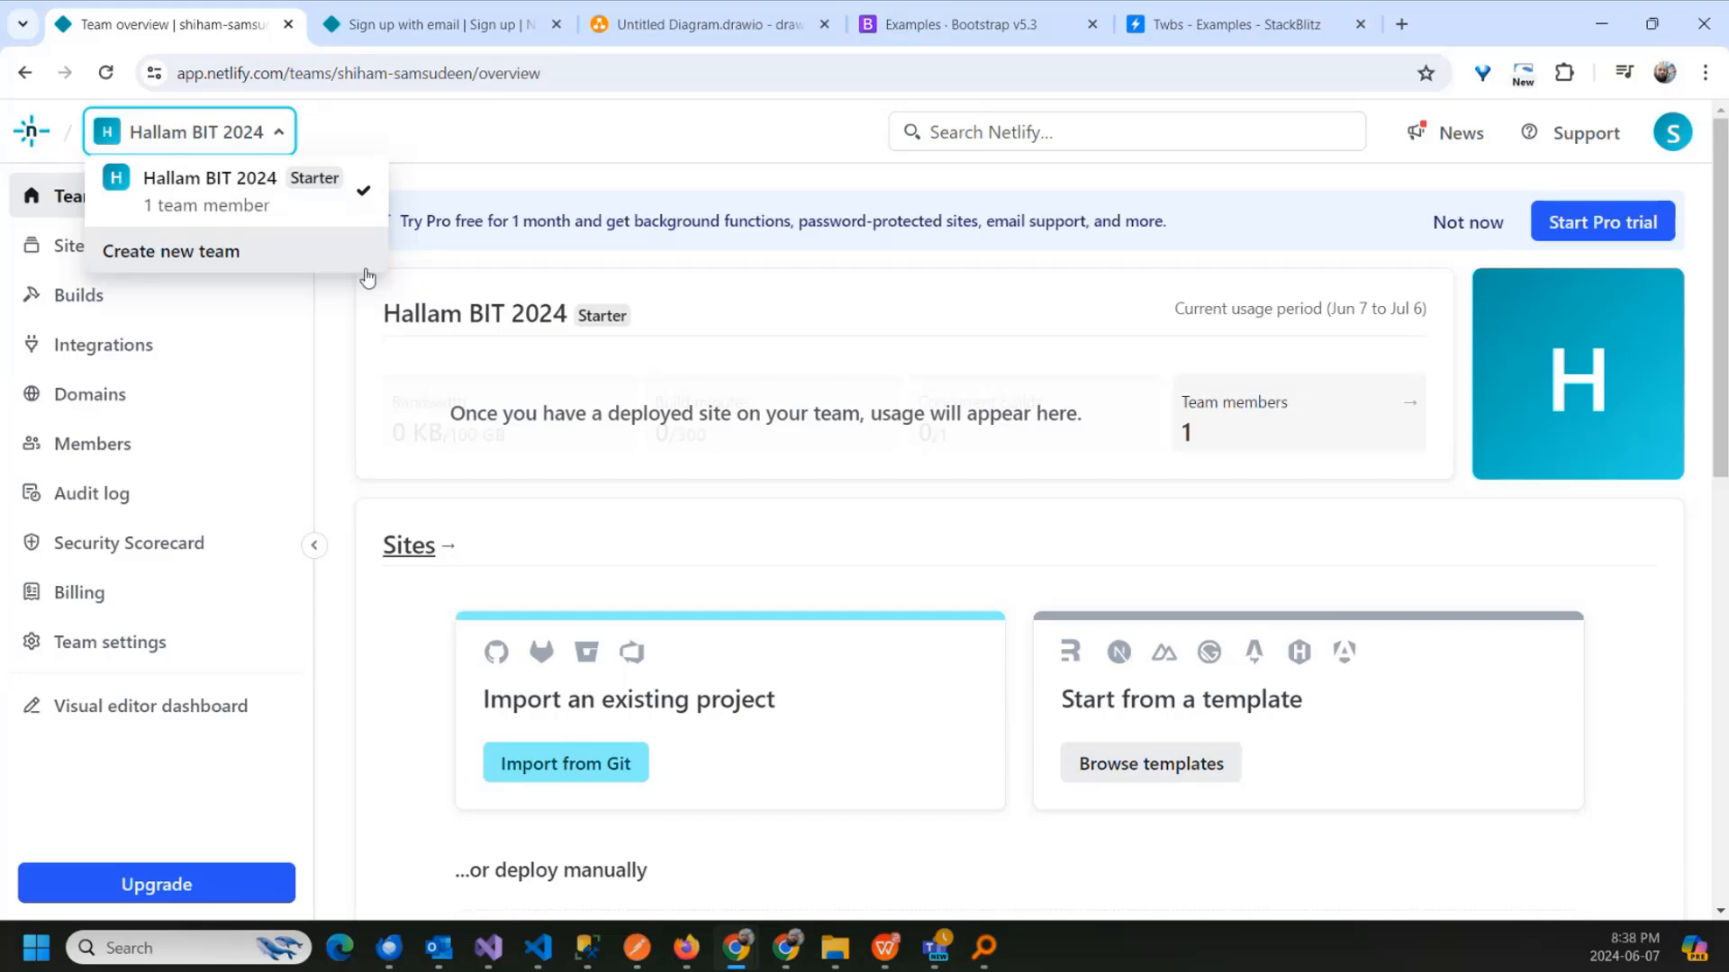
{"action": "left_click", "coordinate": [467, 162]}
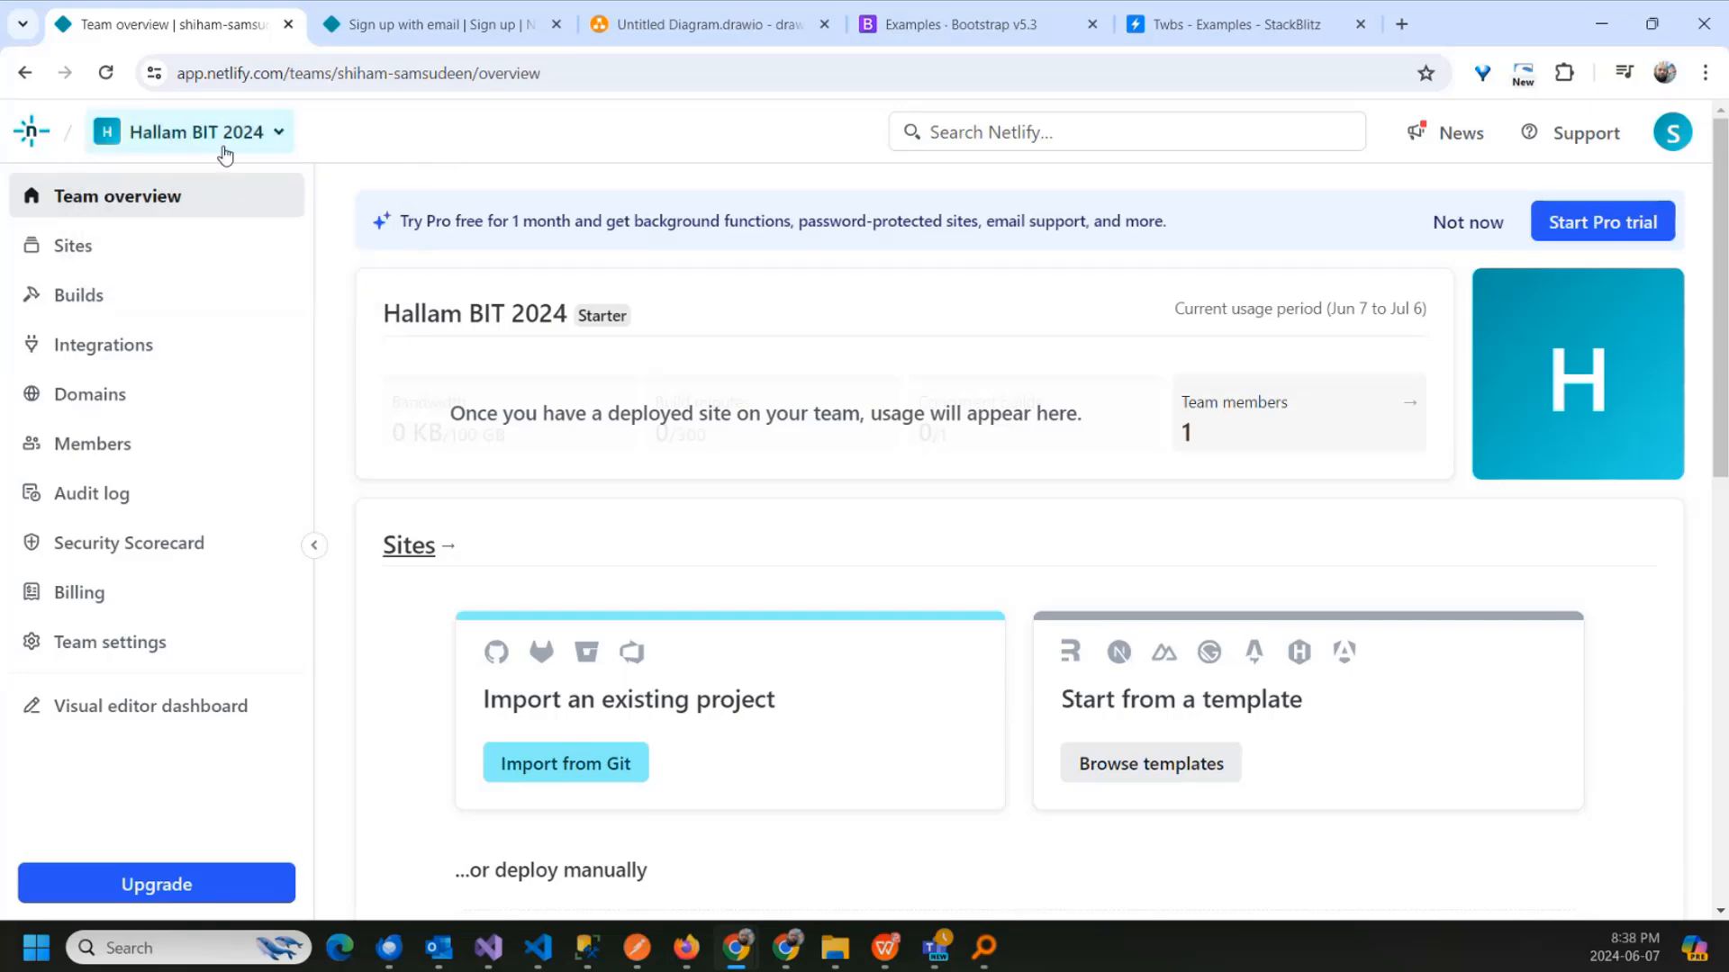
{"action": "scroll", "coordinate": [831, 399], "scroll_direction": "down", "scroll_amount": 1}
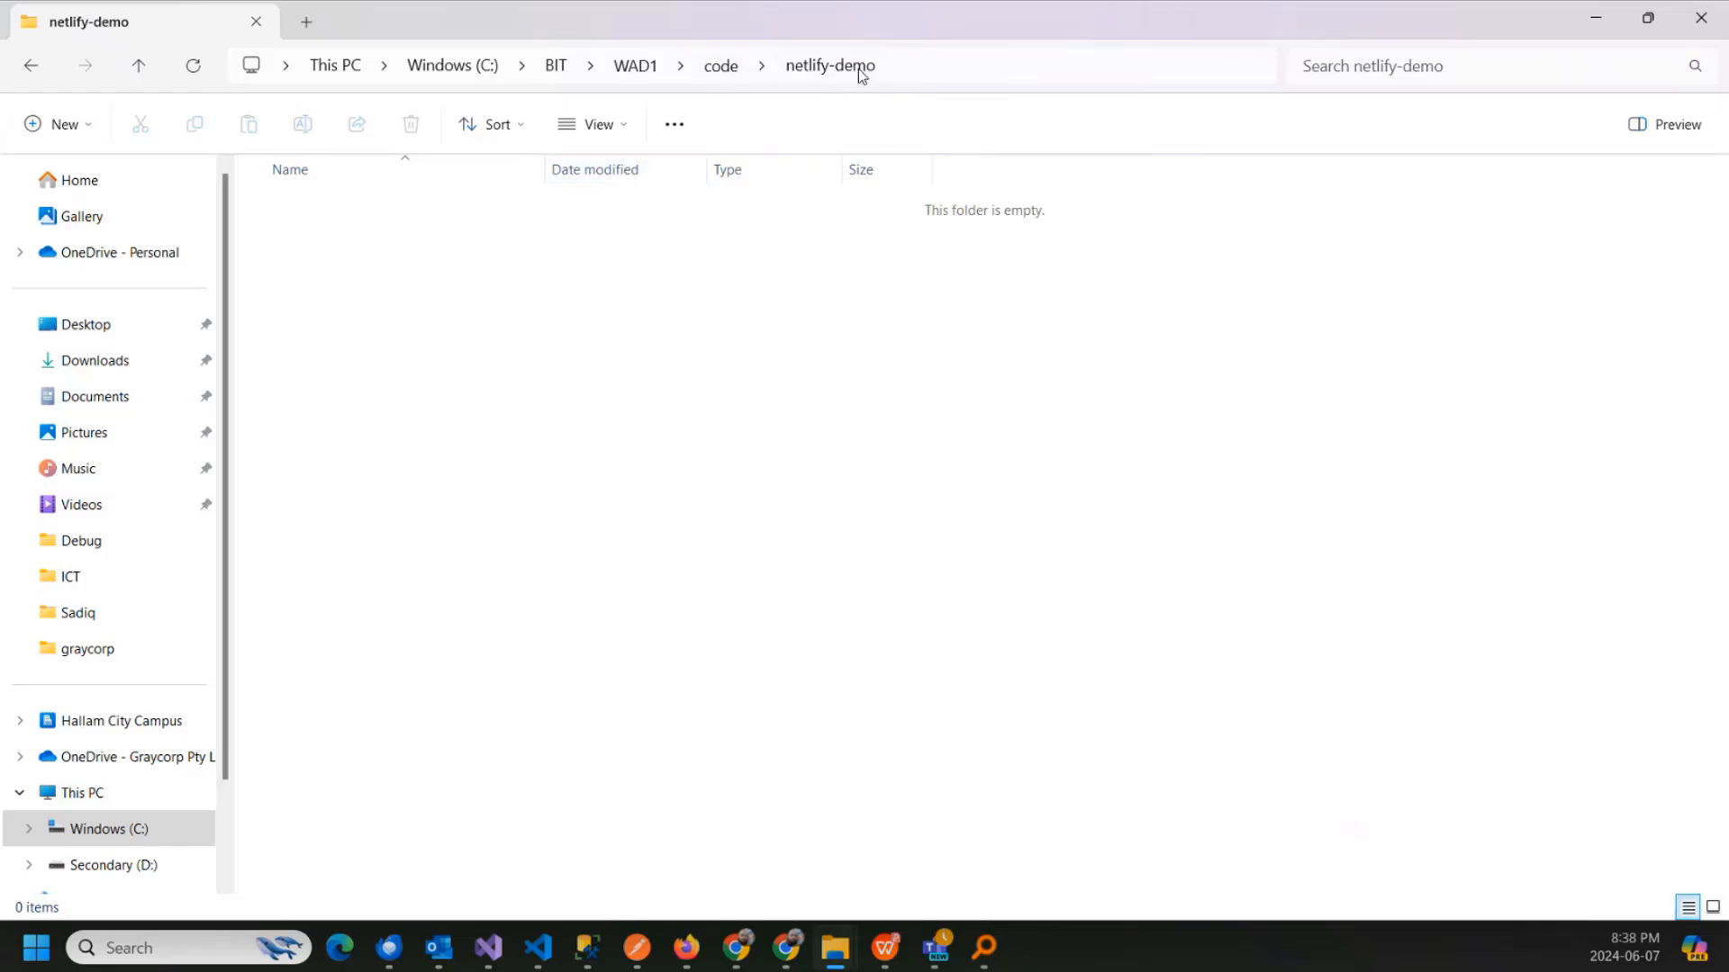
Step: Open the empty netlify-demo folder from File Explorer in Visual Studio Code
{"action": "right_click", "coordinate": [417, 297]}
{"action": "left_click", "coordinate": [514, 603]}
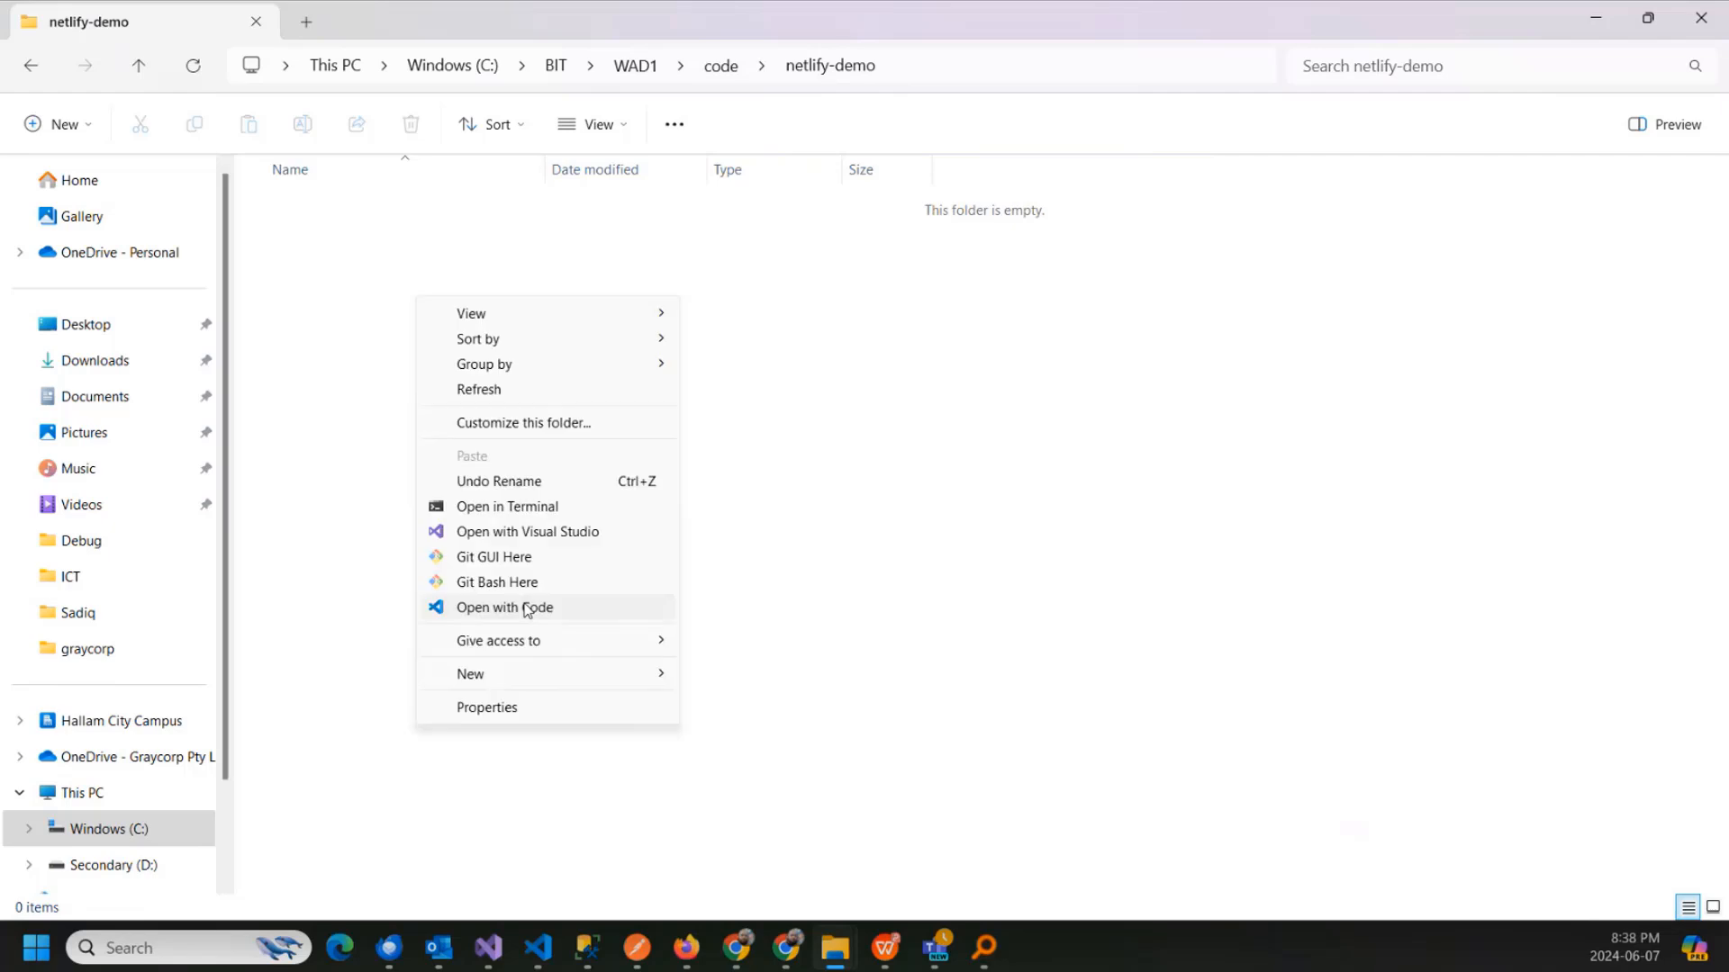
{"action": "left_click", "coordinate": [525, 609]}
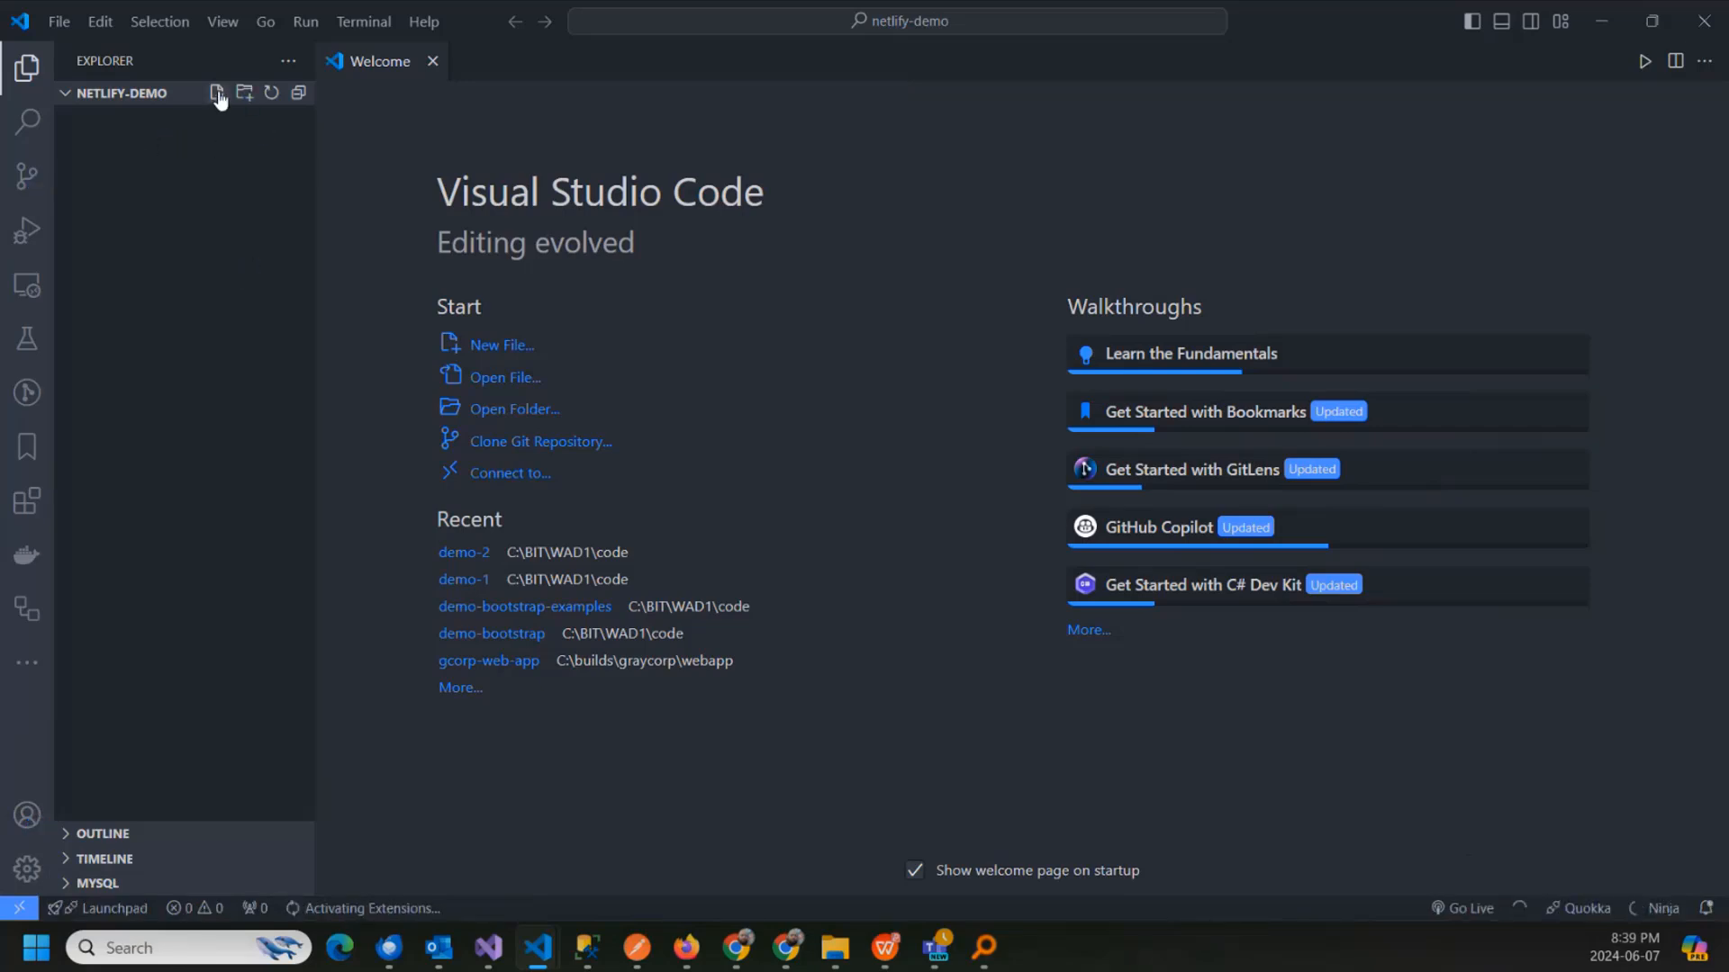
Step: Create an index.html file in the netlify-demo folder and insert the Emmet HTML boilerplate
{"action": "left_click", "coordinate": [218, 96]}
{"action": "type", "text": "index.html"}
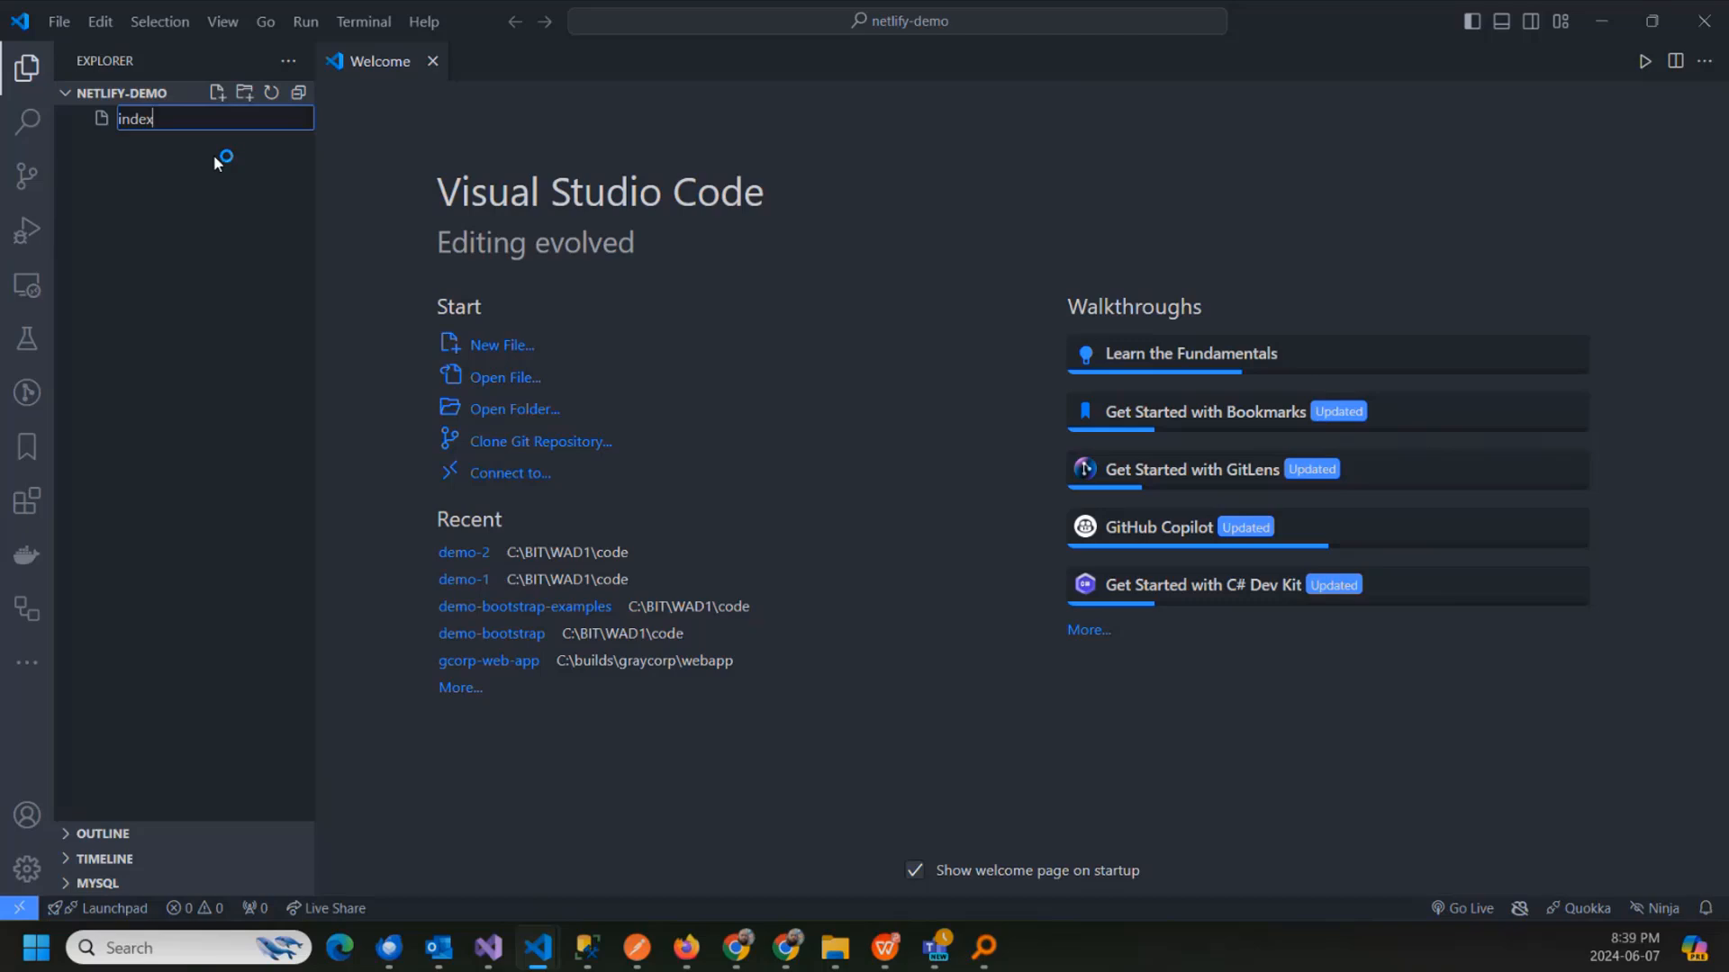
{"action": "key", "text": "Return"}
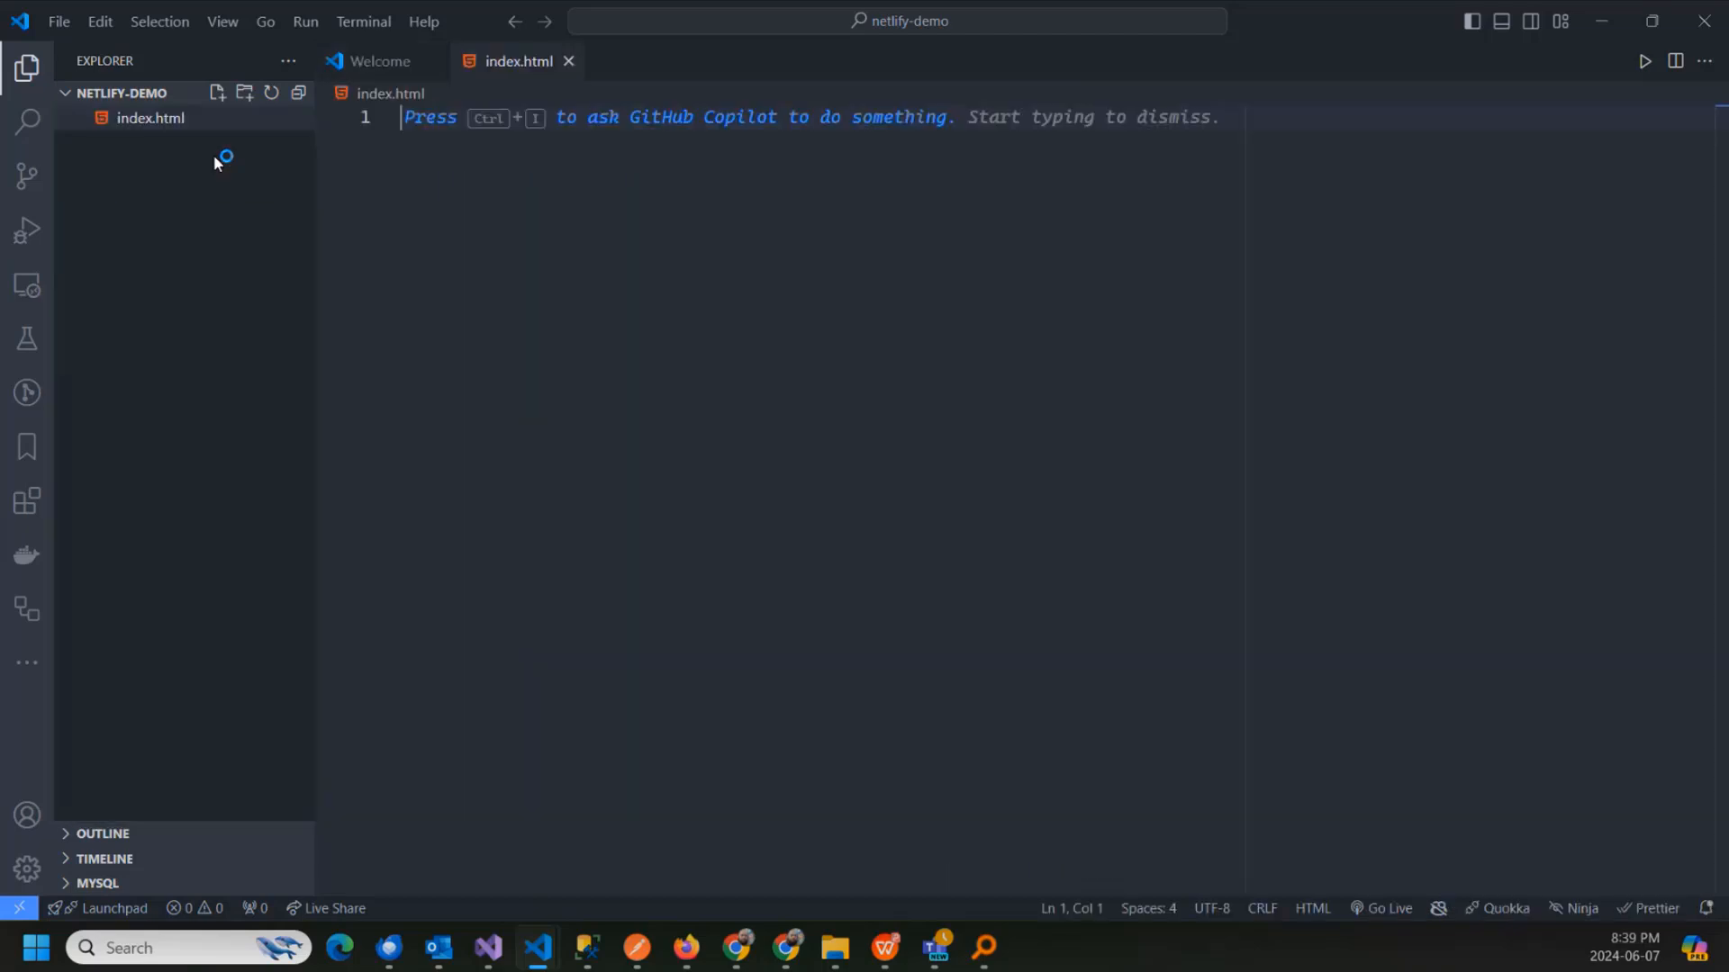
{"action": "type", "text": "!"}
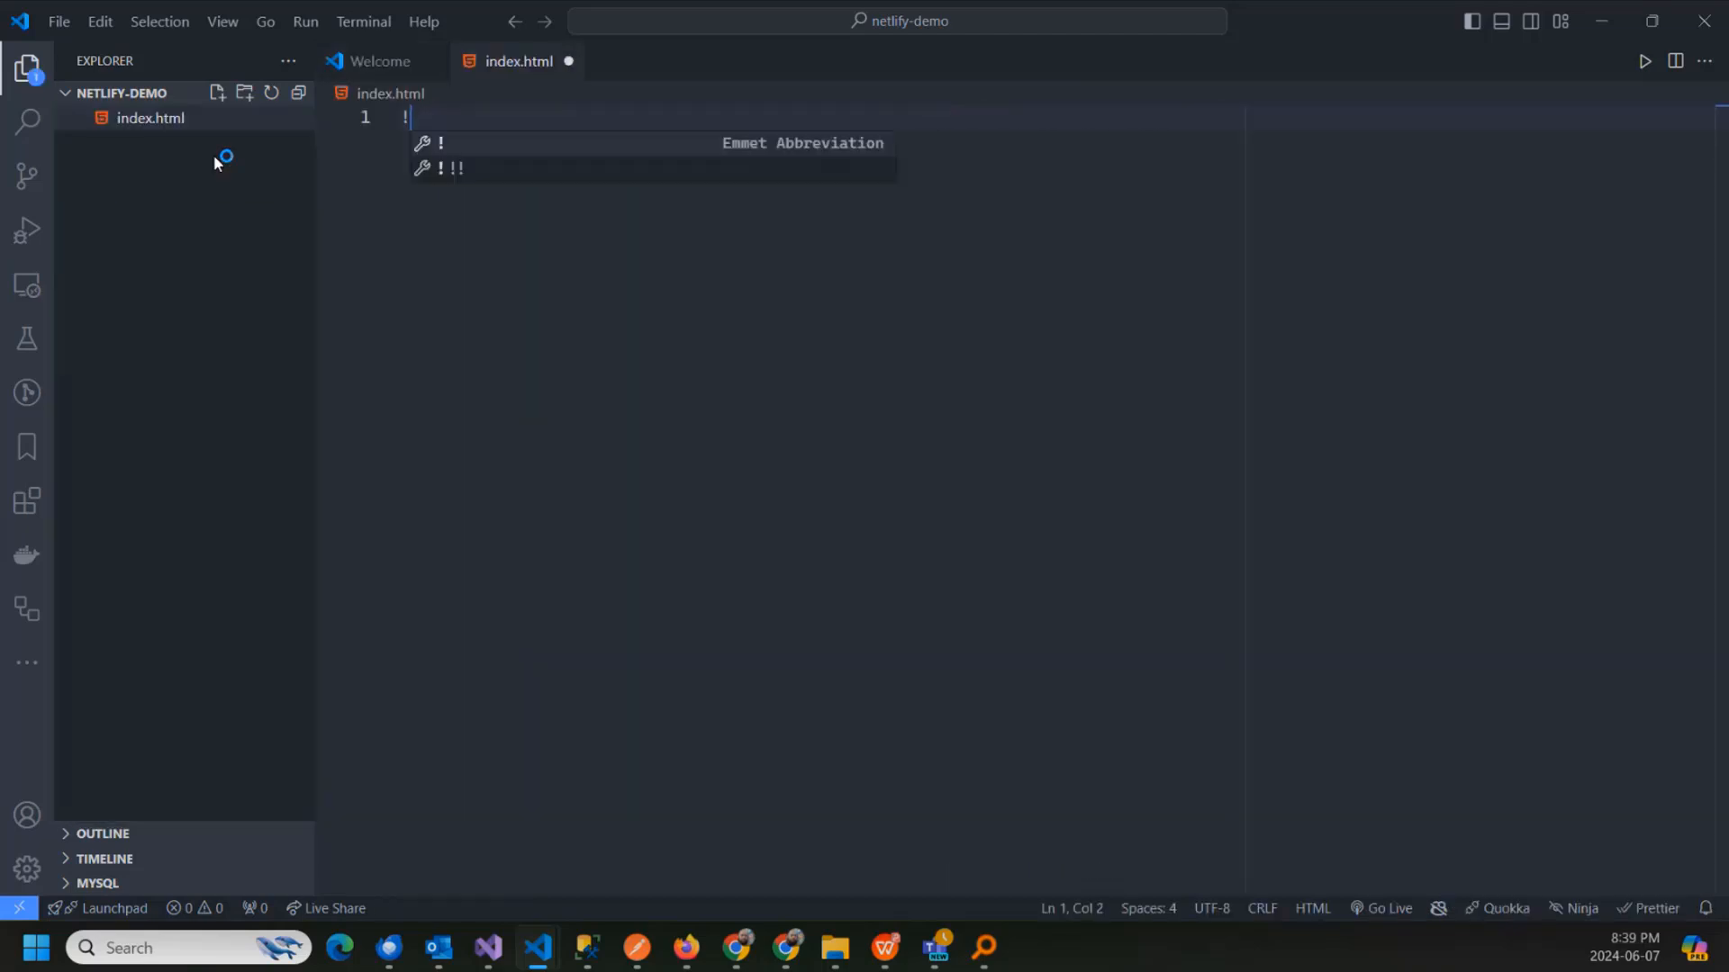
{"action": "left_click", "coordinate": [441, 144]}
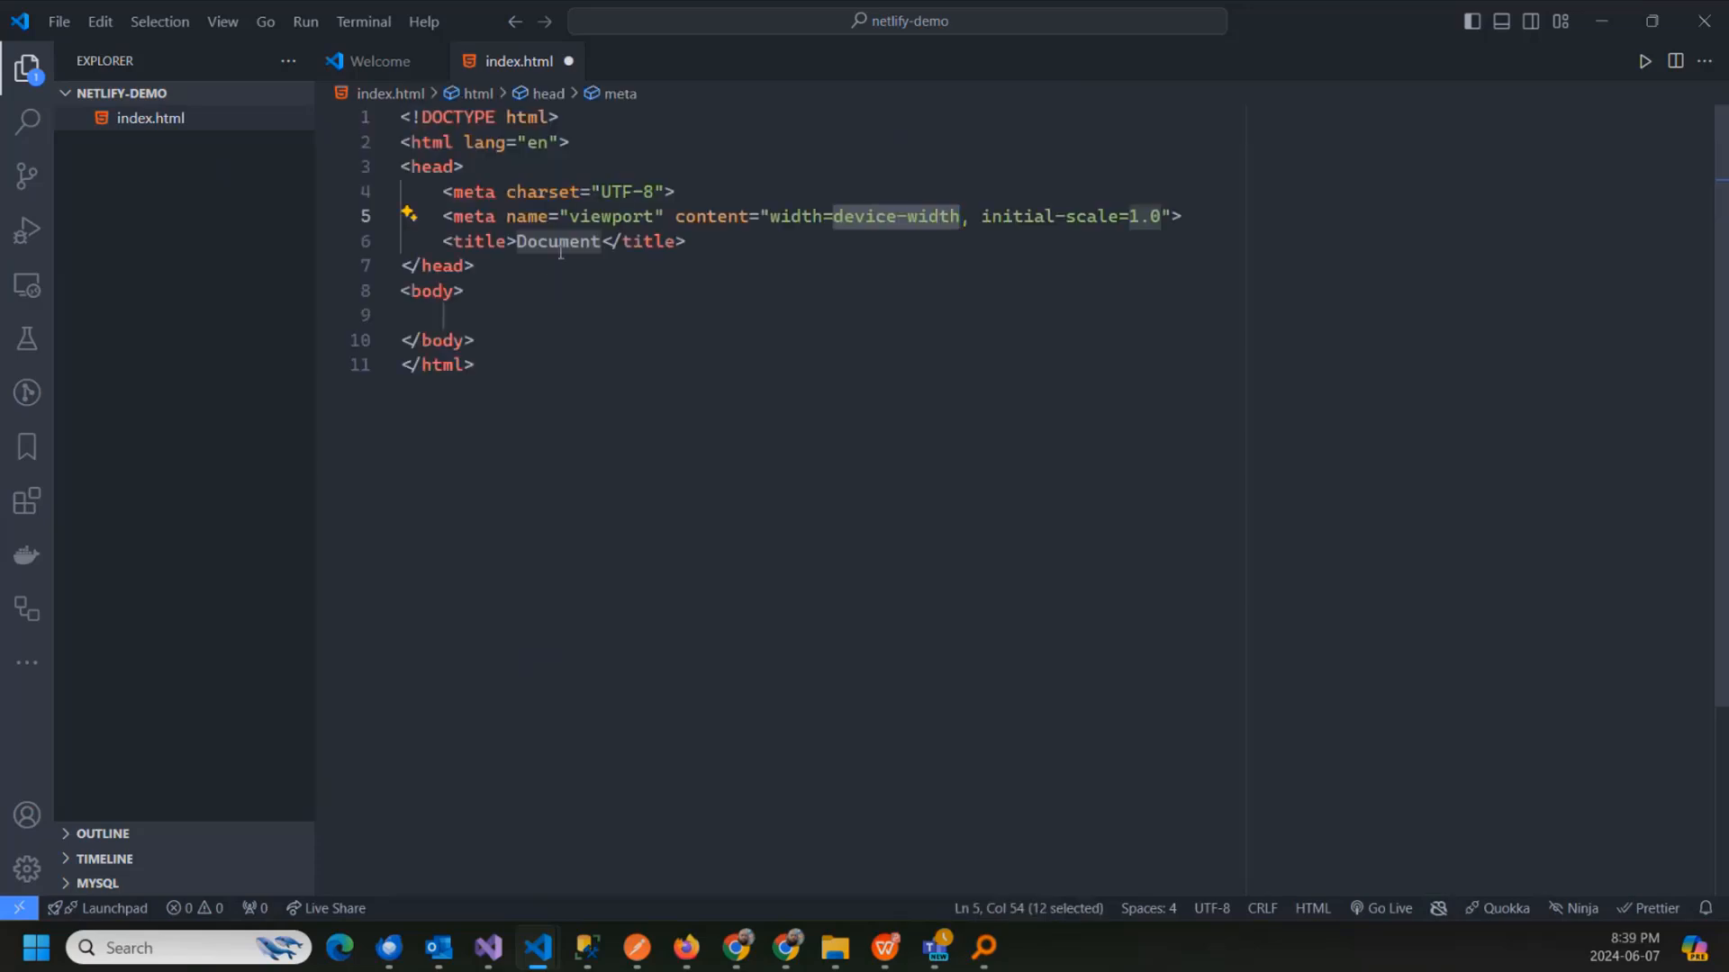
Step: Set the page title in index.html to "Web deployment demo" and save the file
{"action": "key", "text": "Tab"}
{"action": "key", "text": "Tab"}
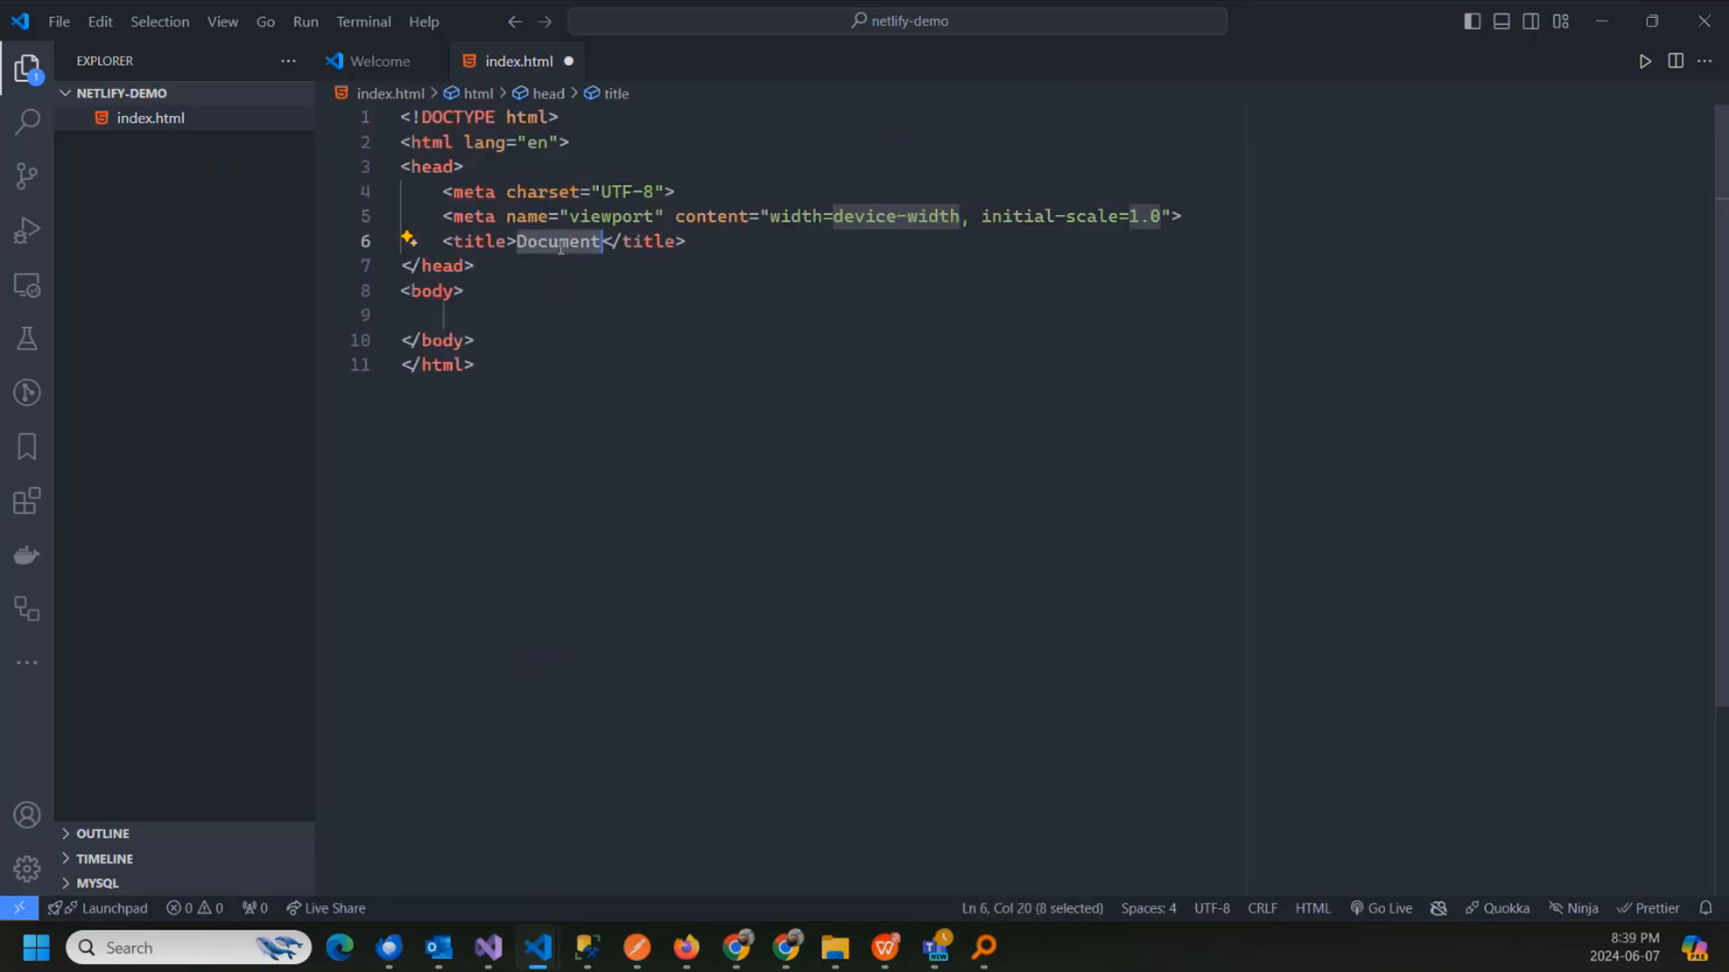
{"action": "type", "text": "Web del"}
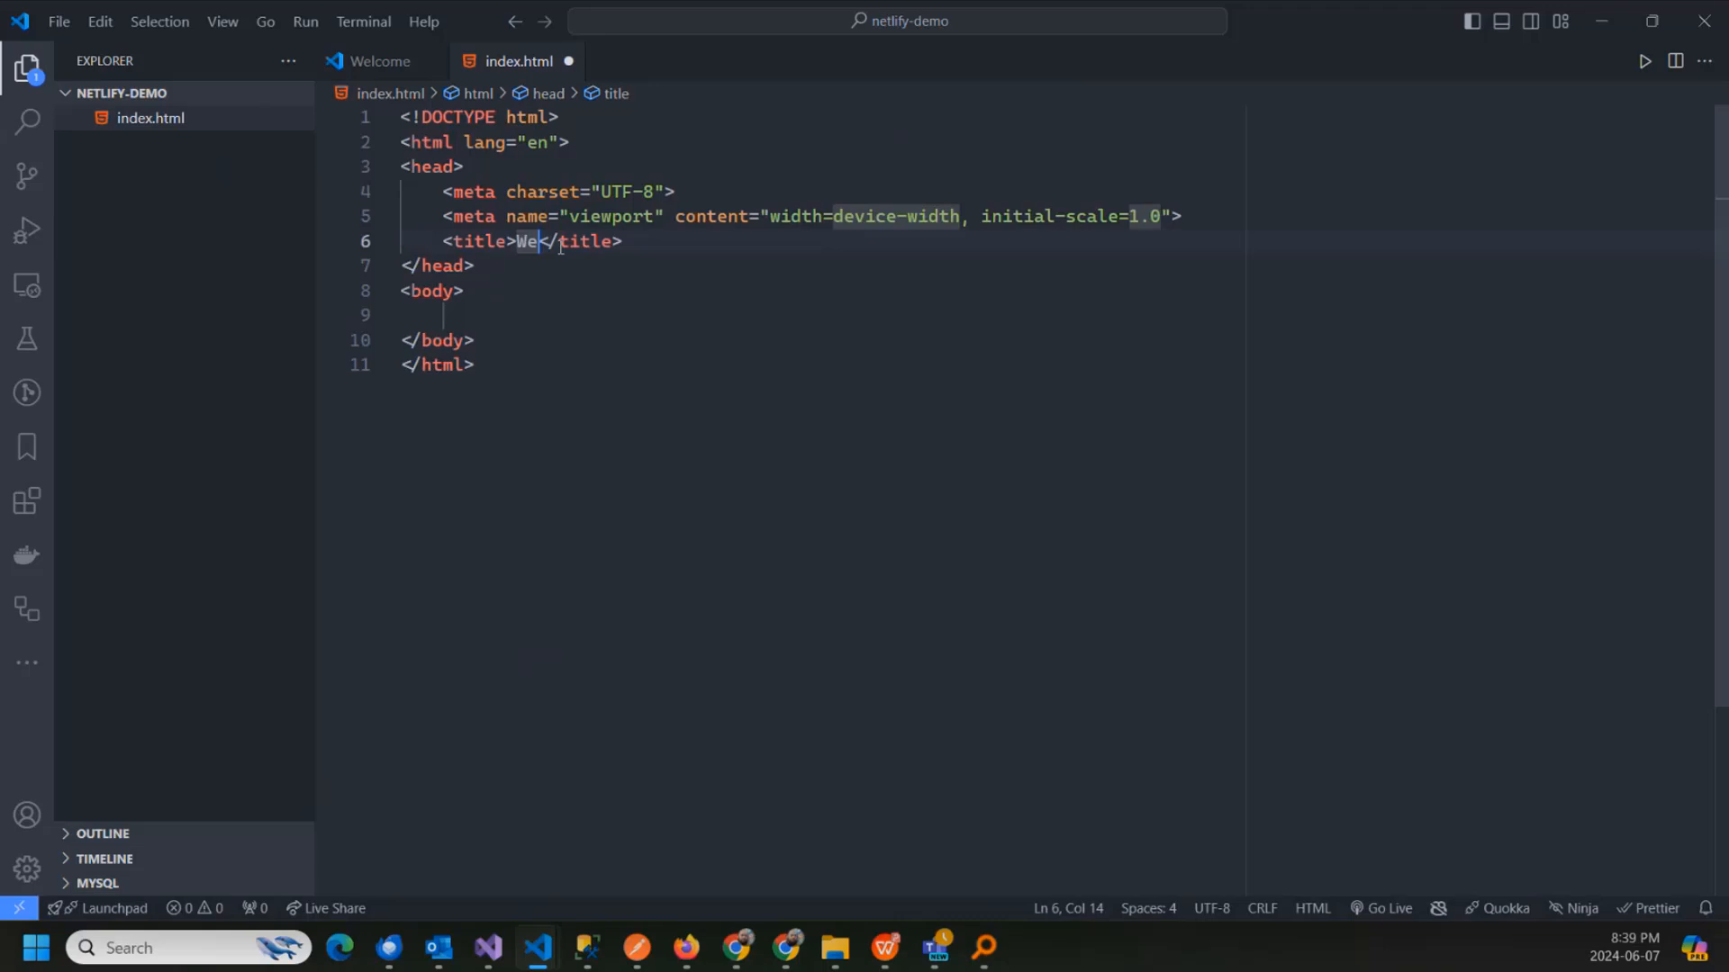
{"action": "key", "text": "BackSpace"}
{"action": "type", "text": "ployment d"}
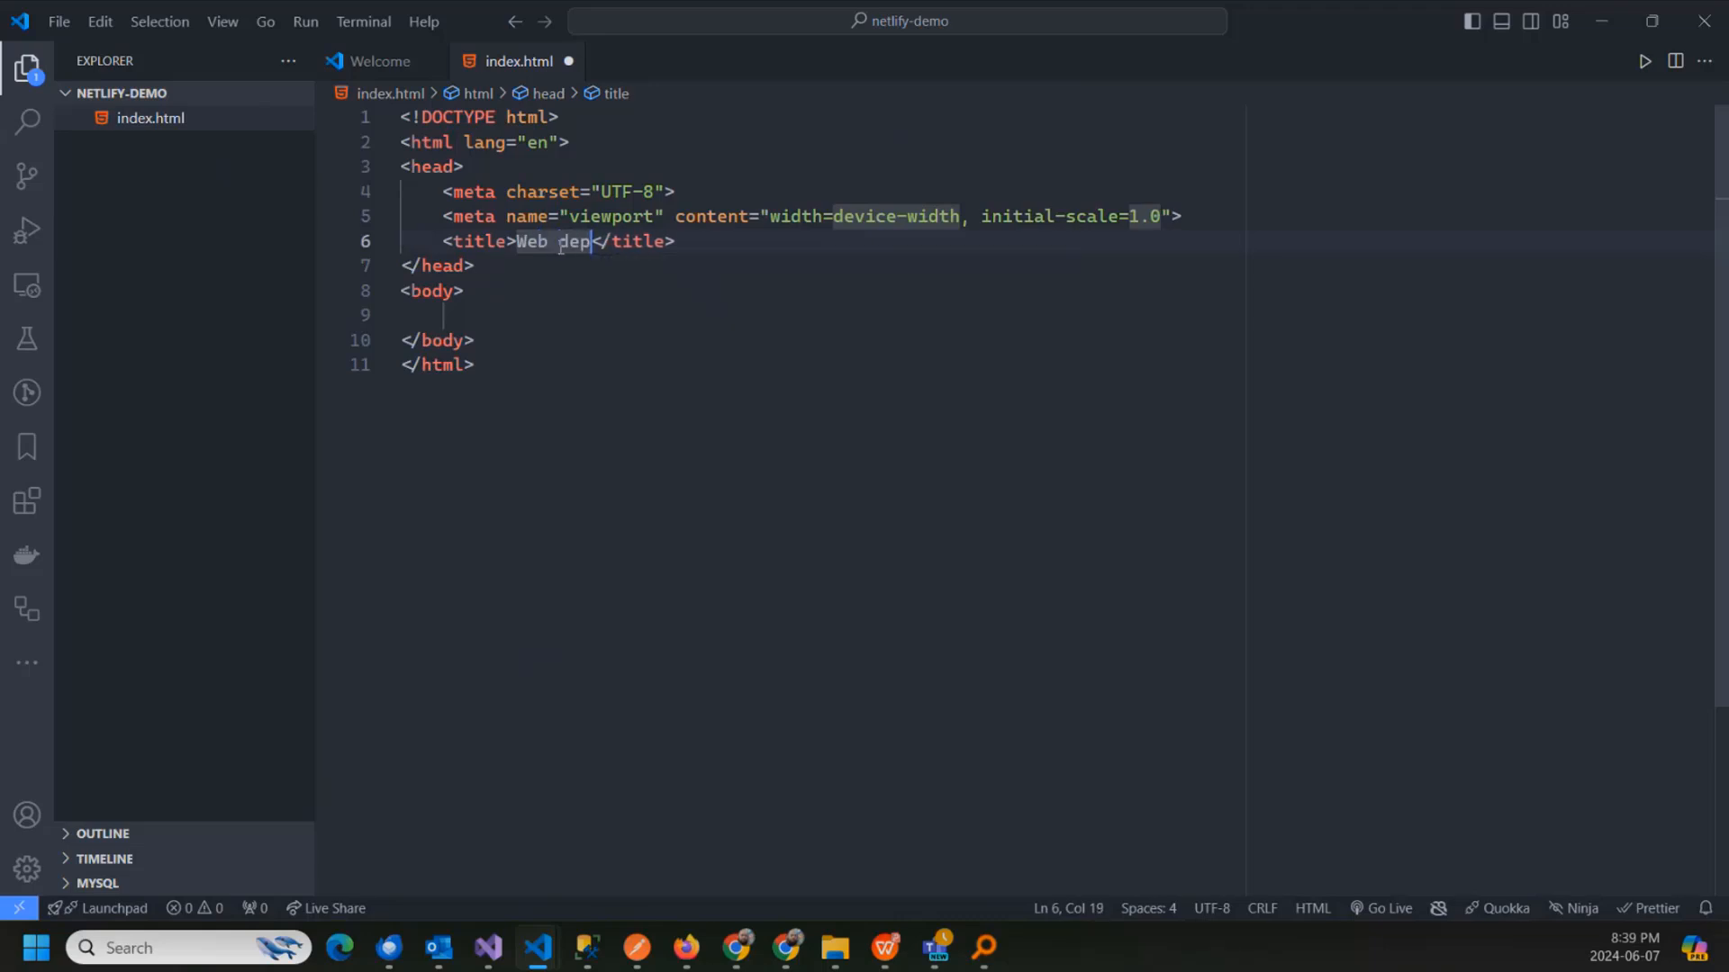
{"action": "type", "text": "emo"}
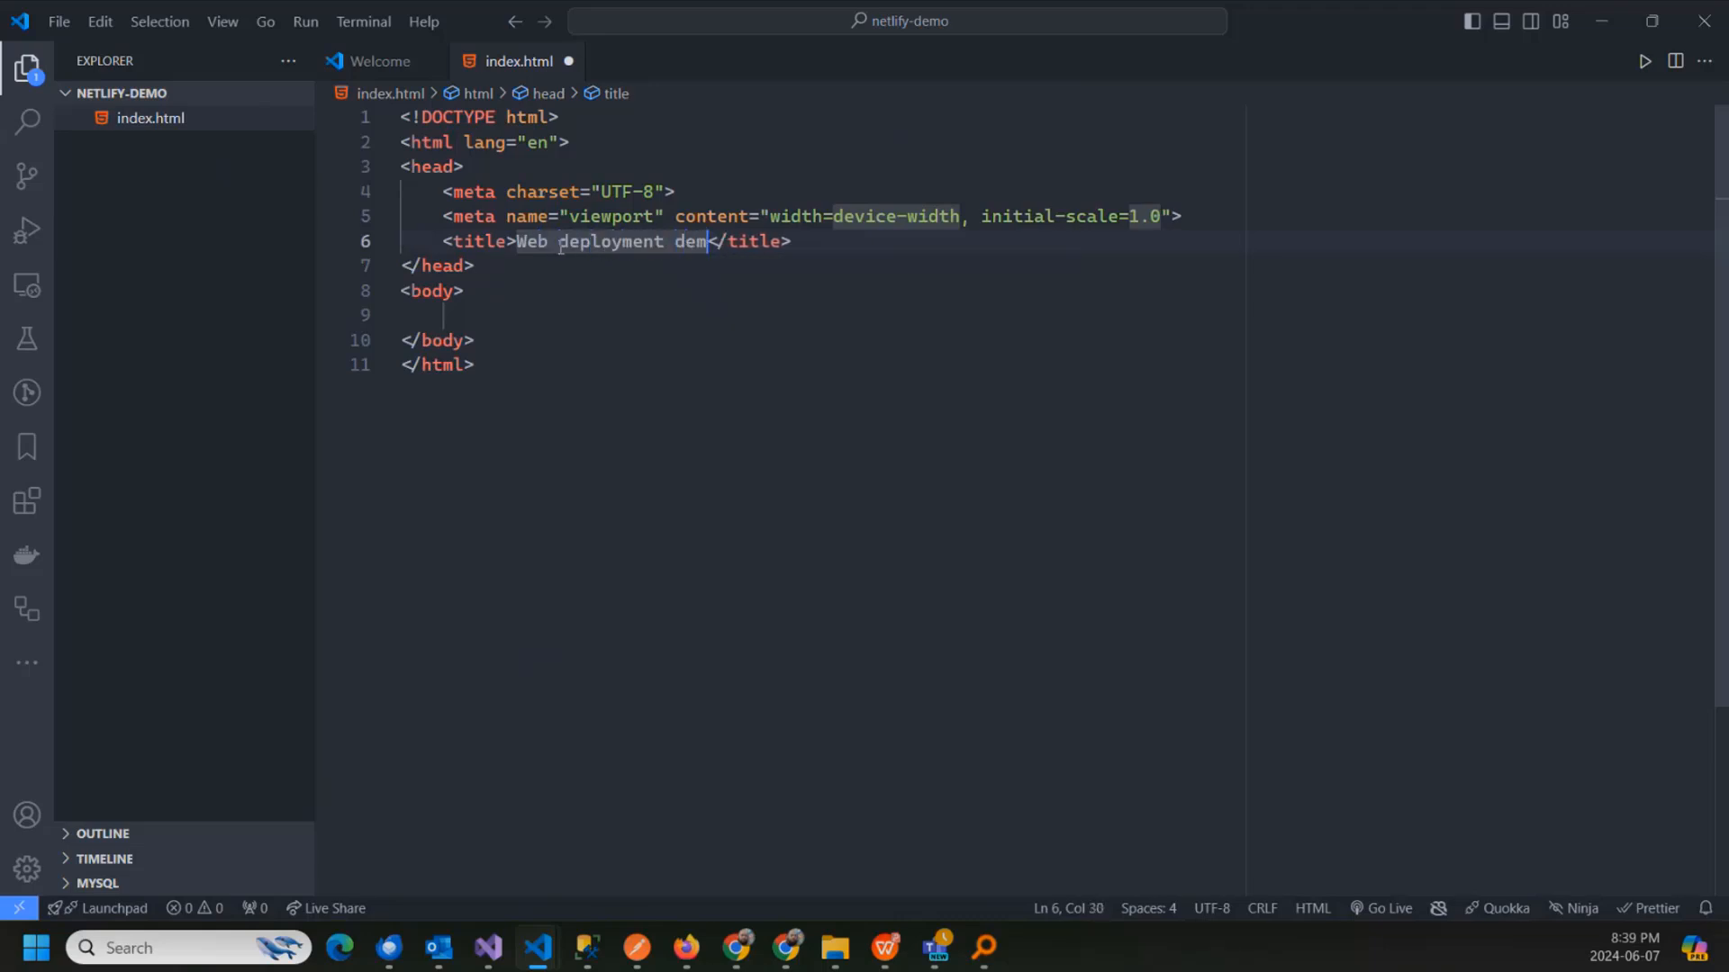
{"action": "key", "text": "ctrl+s"}
Step: Add an h1 heading reading "Hello Web" inside the body of index.html
{"action": "left_click", "coordinate": [488, 291]}
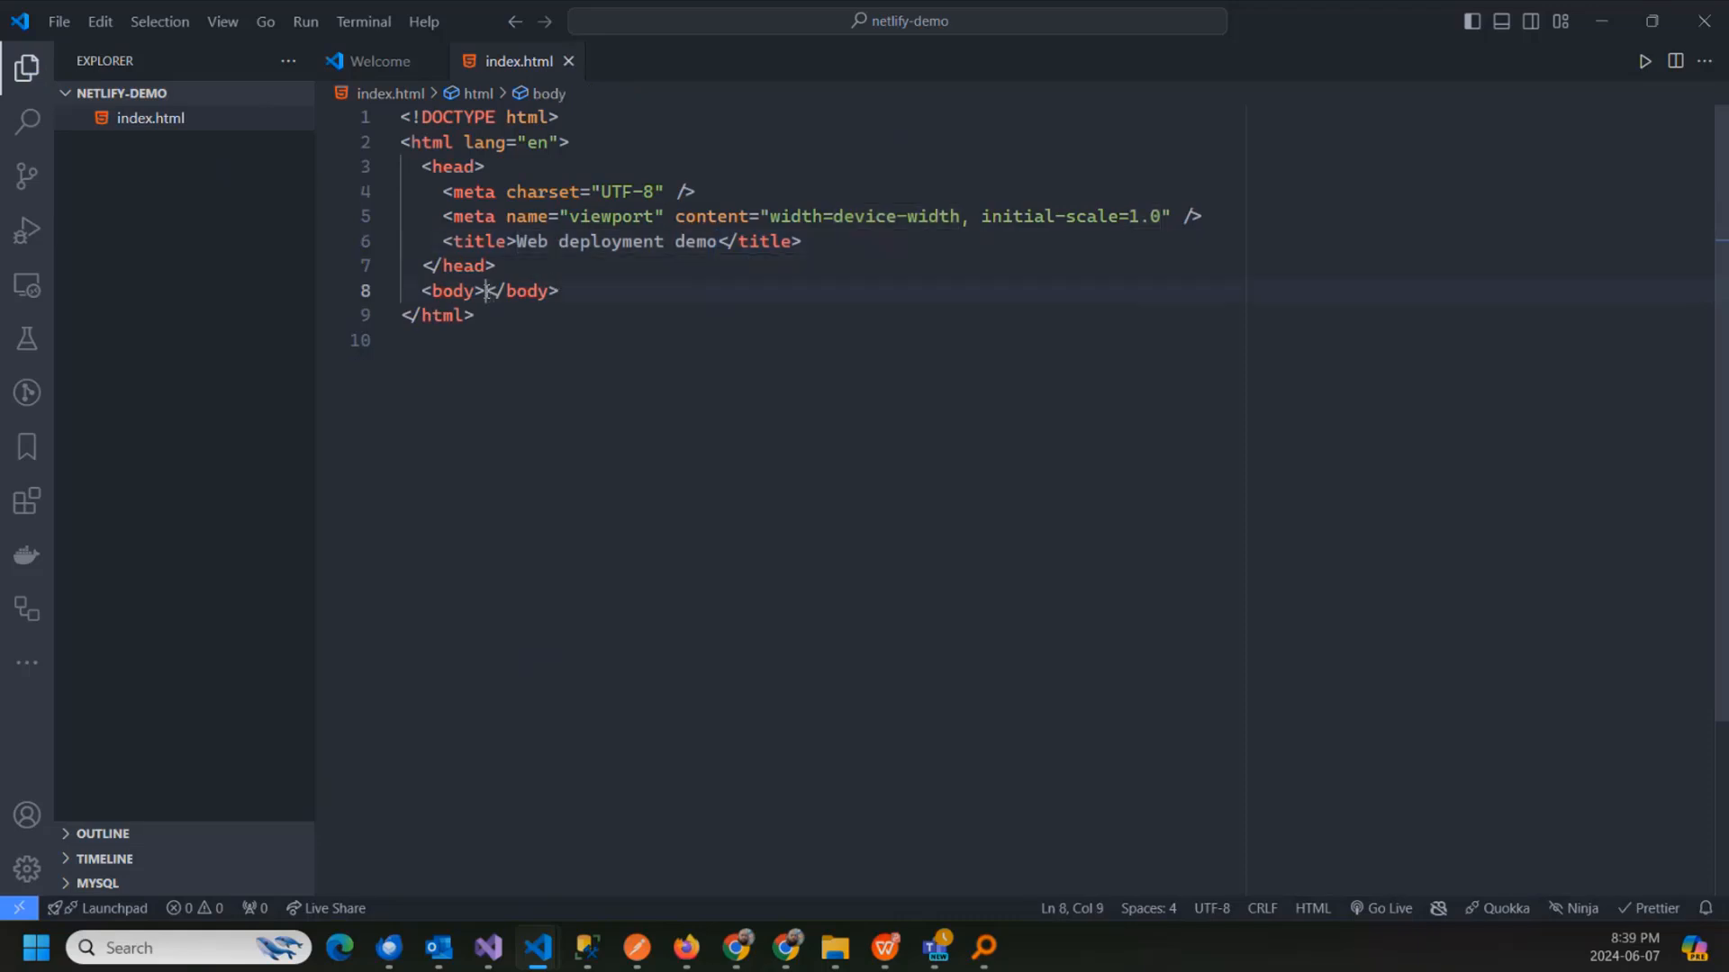
{"action": "key", "text": "Return"}
{"action": "type", "text": "h1"}
{"action": "key", "text": "Tab"}
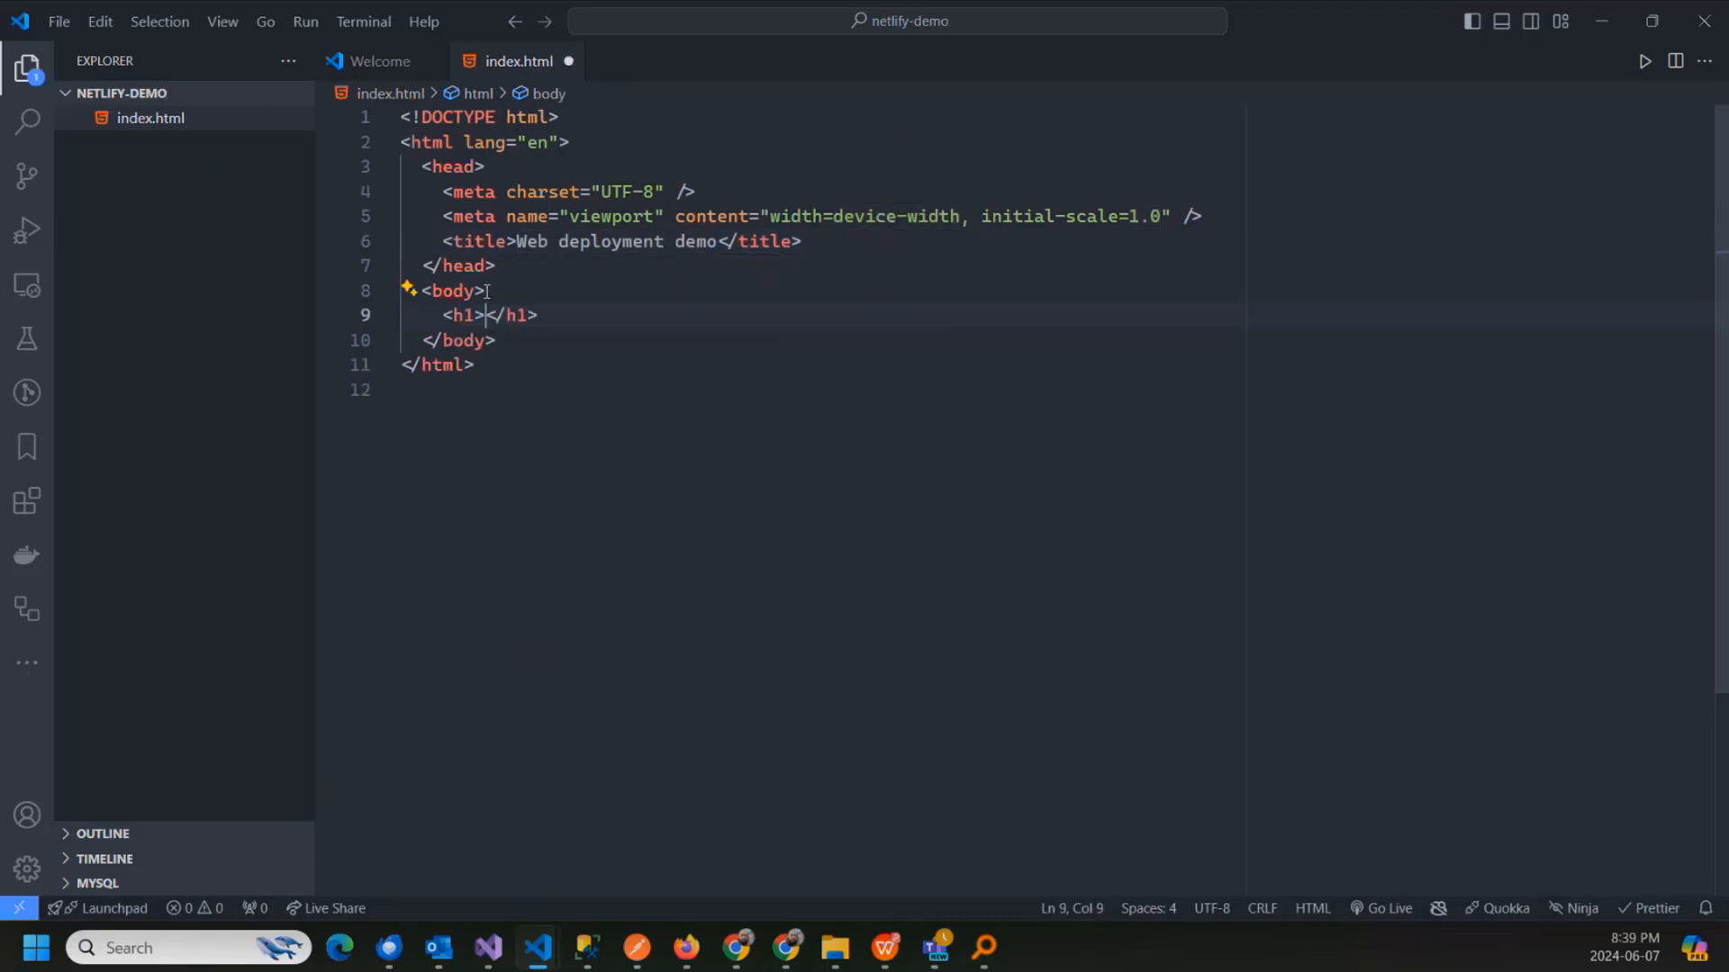
{"action": "type", "text": "Hello Web"}
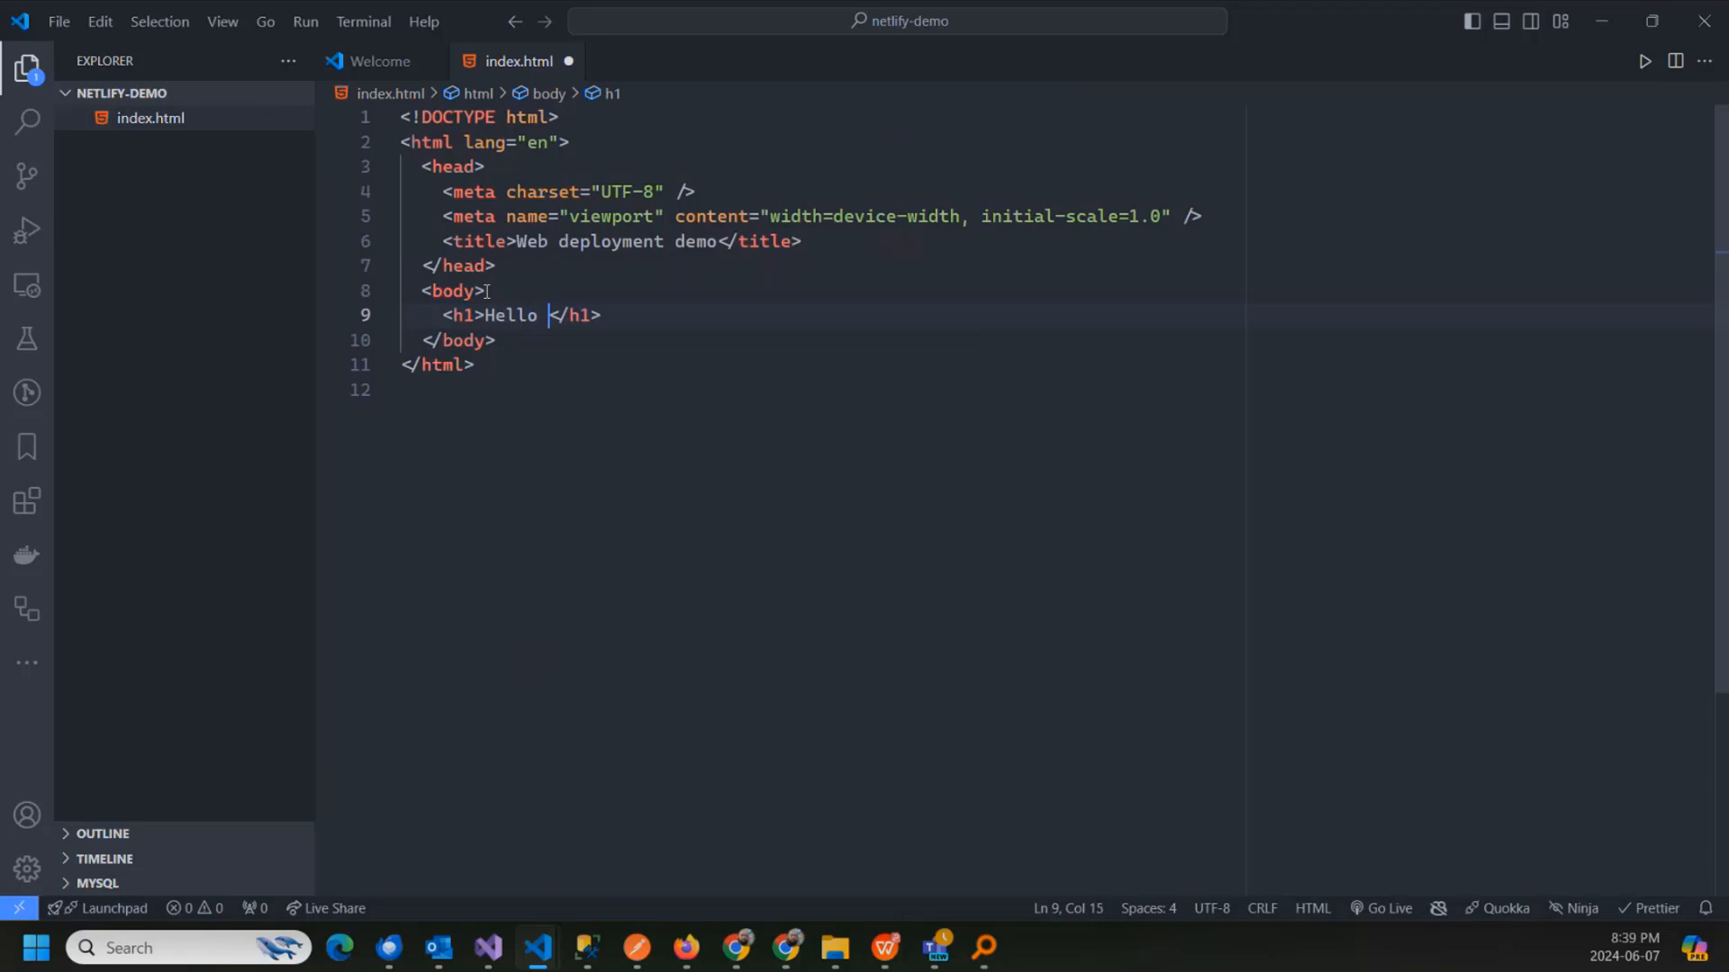
Step: Add a paragraph element below the h1 heading and fill it with lorem ipsum placeholder text
{"action": "key", "text": "End"}
{"action": "key", "text": "Return"}
{"action": "type", "text": "p"}
{"action": "key", "text": "Tab"}
{"action": "key", "text": "Return"}
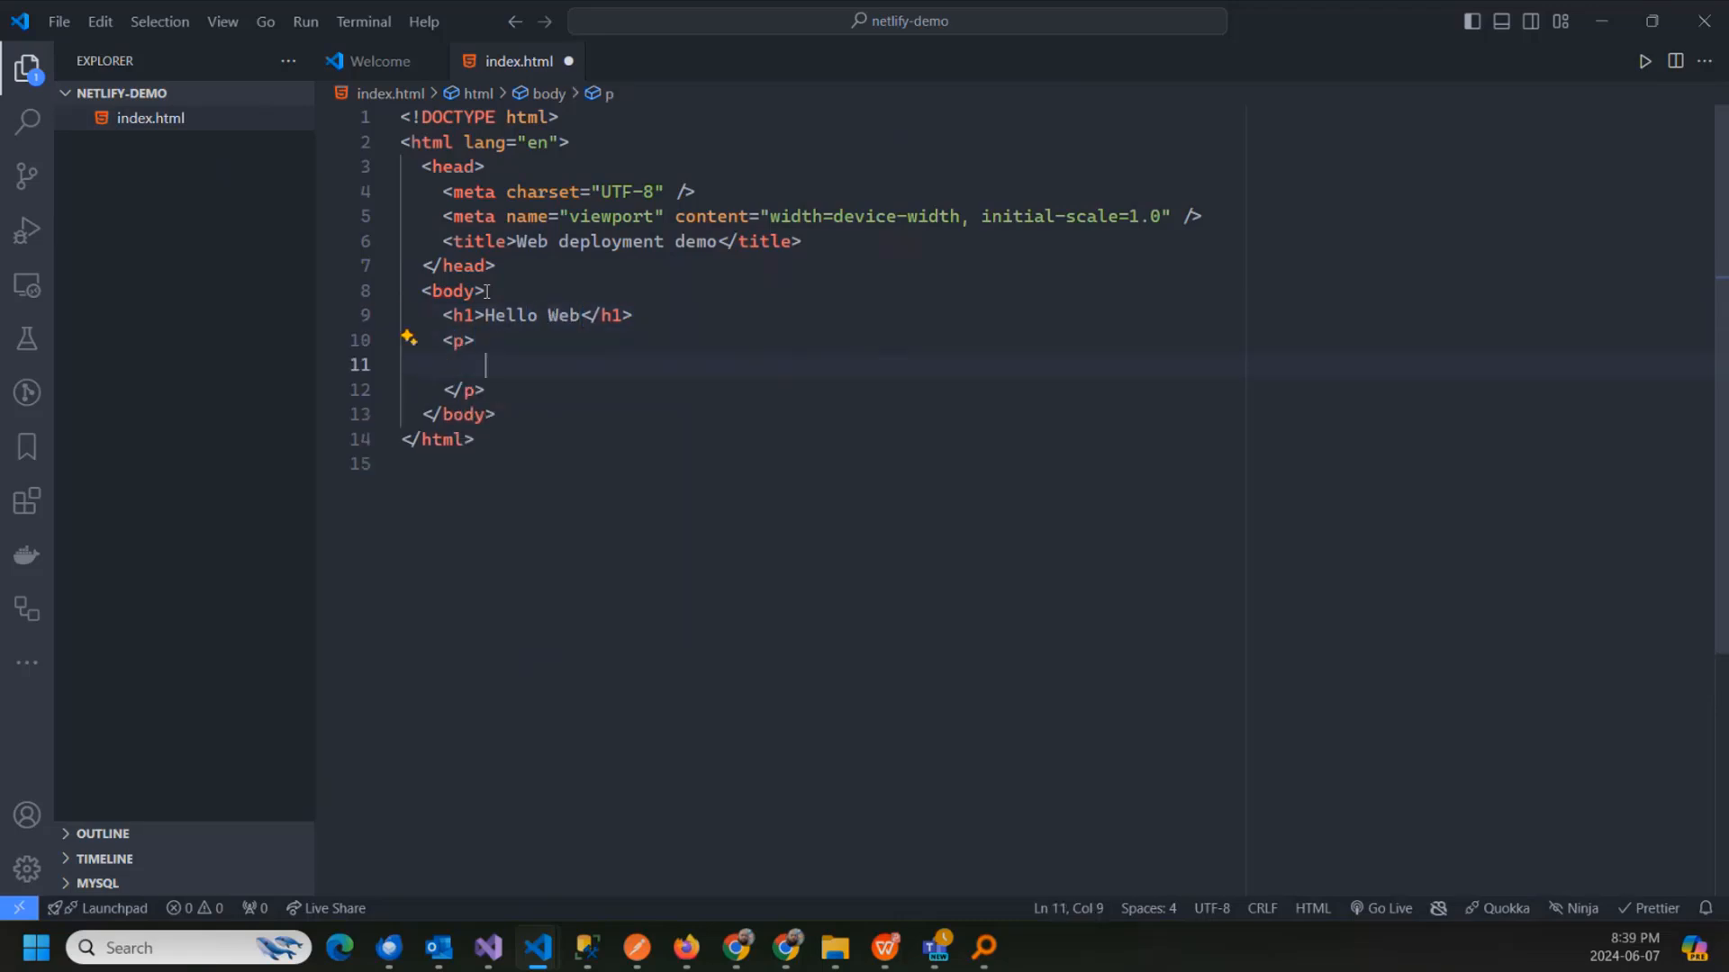
{"action": "type", "text": "l"}
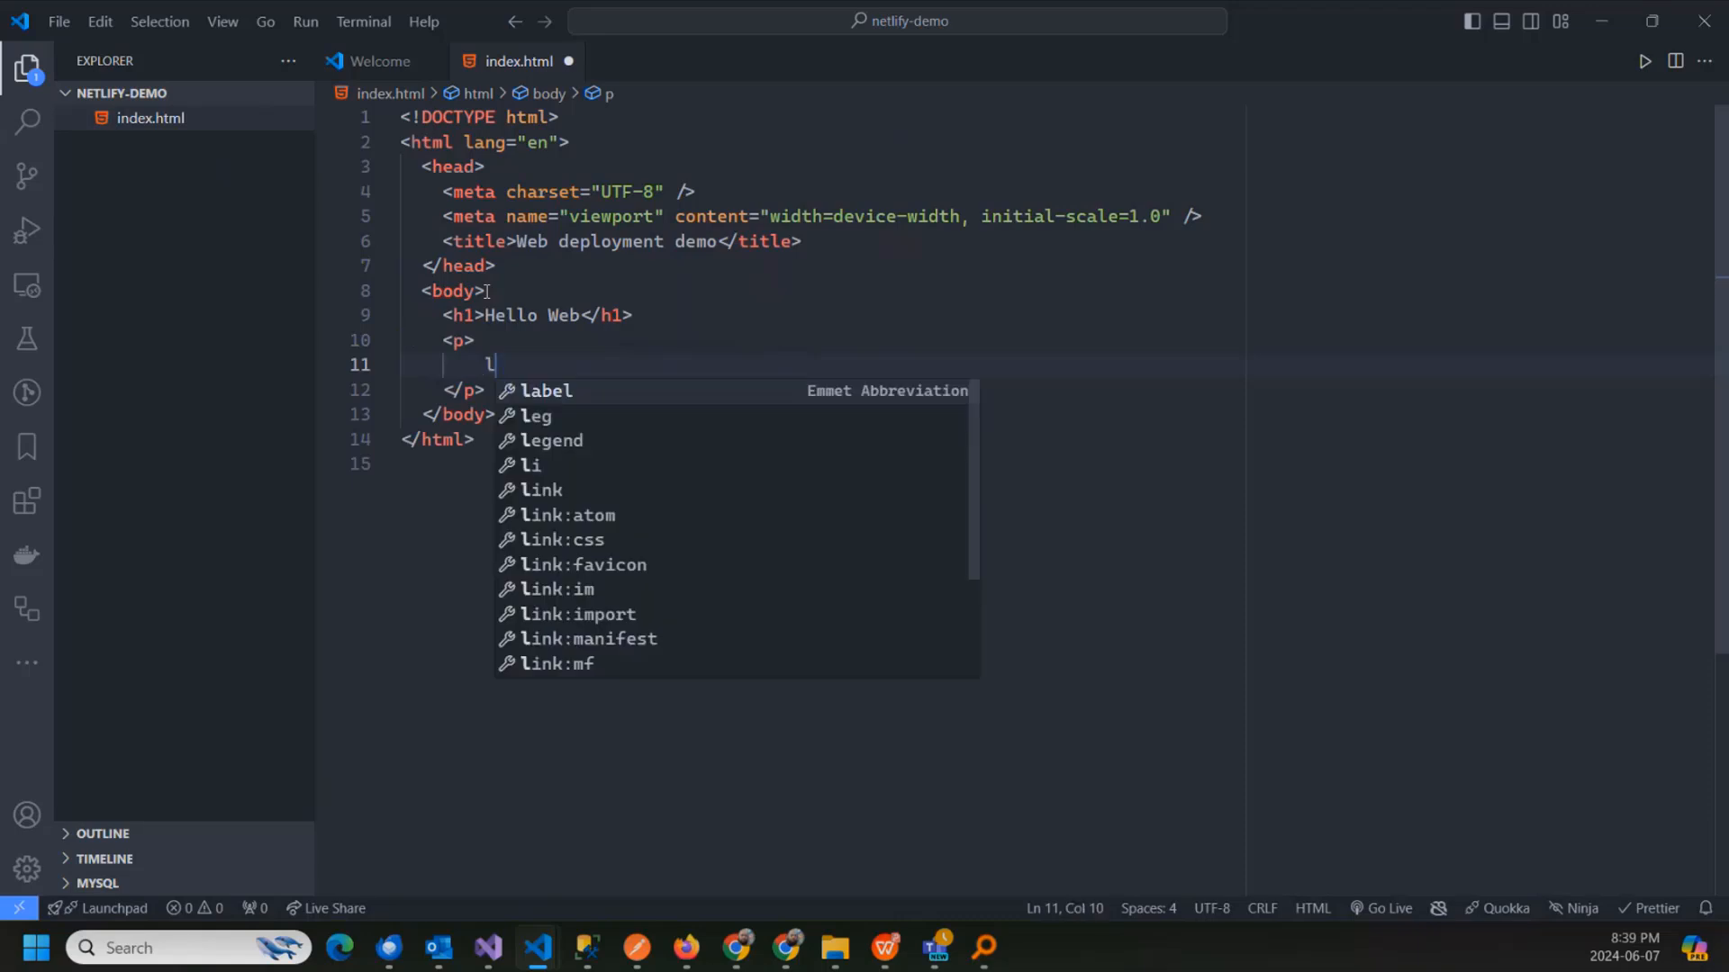
{"action": "type", "text": "orem"}
{"action": "key", "text": "Tab"}
{"action": "key", "text": "Return"}
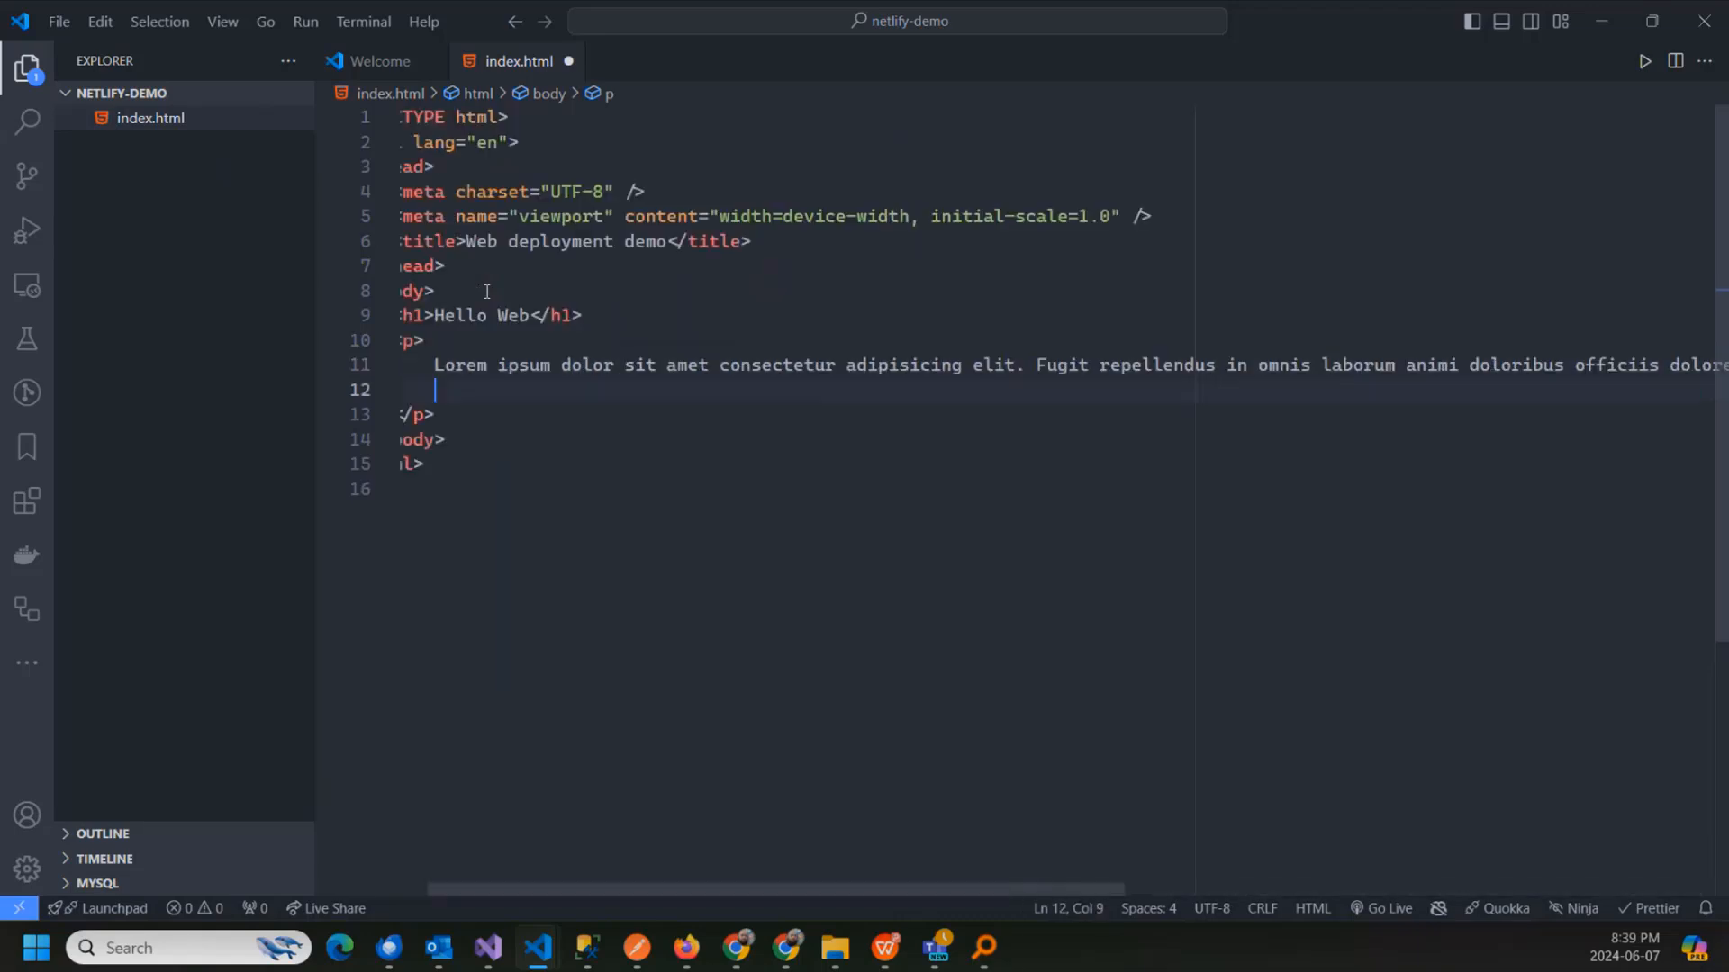
Step: Save index.html and preview the page in the browser with Live Server, closing the preview after viewing it
{"action": "key", "text": "ctrl+s"}
{"action": "left_click", "coordinate": [1382, 909]}
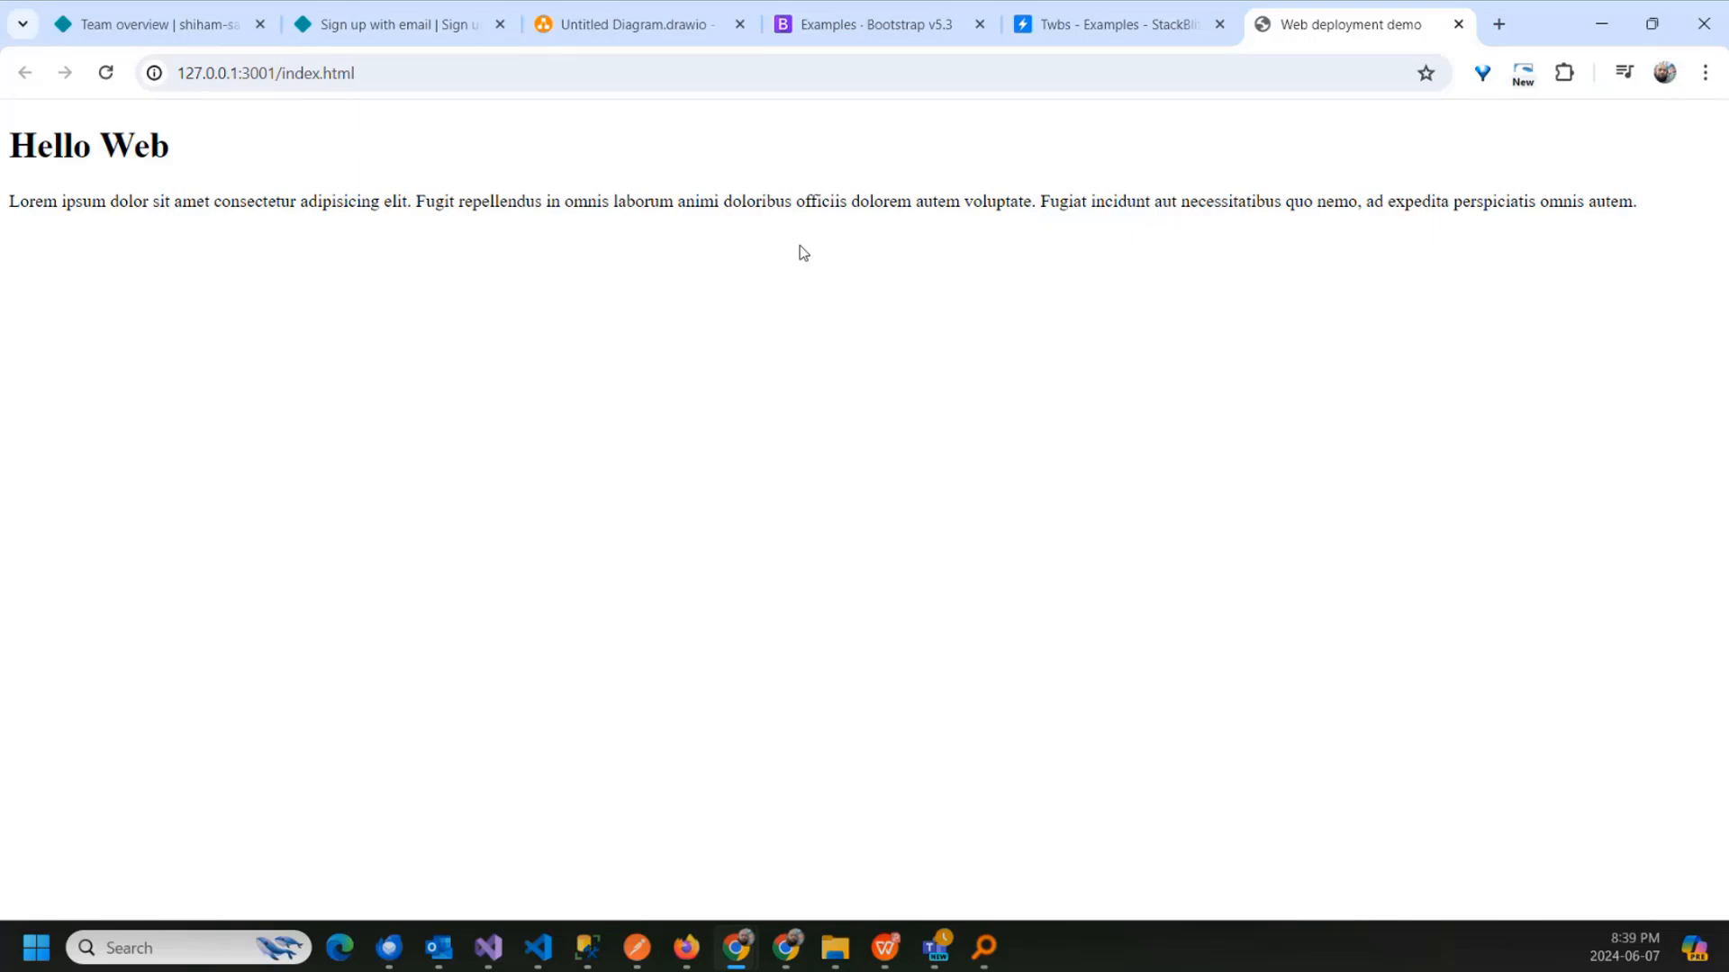
{"action": "left_click", "coordinate": [1459, 24]}
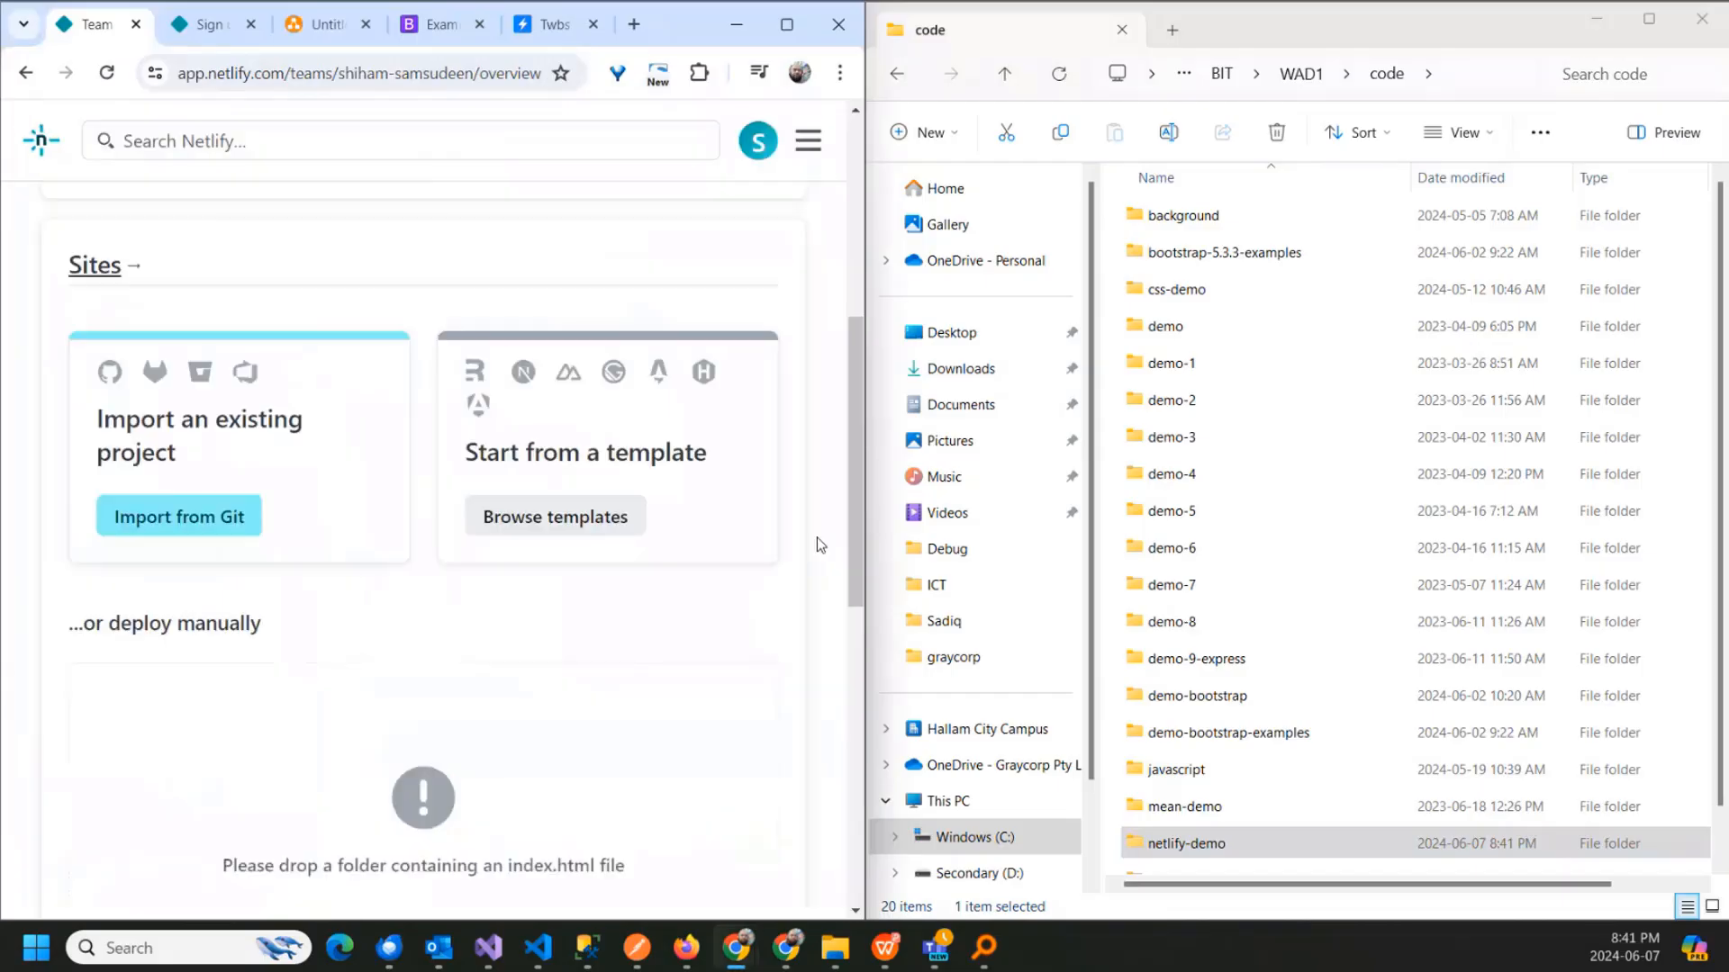
Step: Deploy the netlify-demo folder from File Explorer through Netlify's manual deploy area on the team overview
{"action": "scroll", "coordinate": [396, 672], "scroll_direction": "down", "scroll_amount": 5}
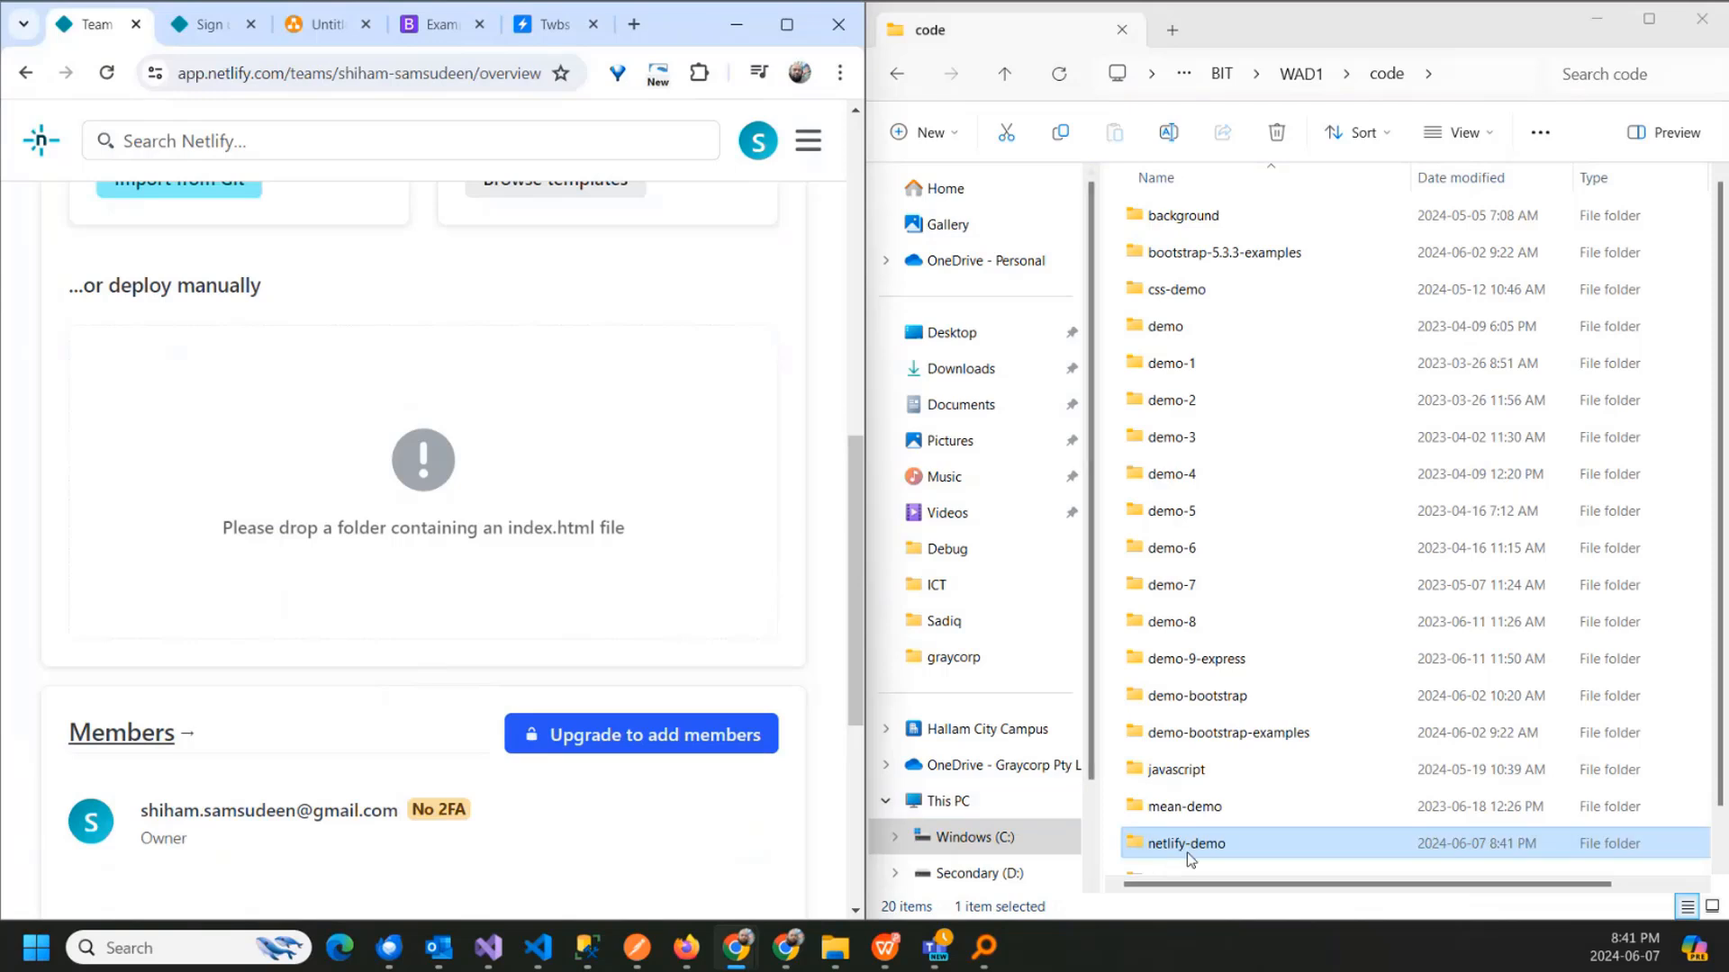
{"action": "left_click_drag", "start_coordinate": [1186, 846], "coordinate": [467, 532]}
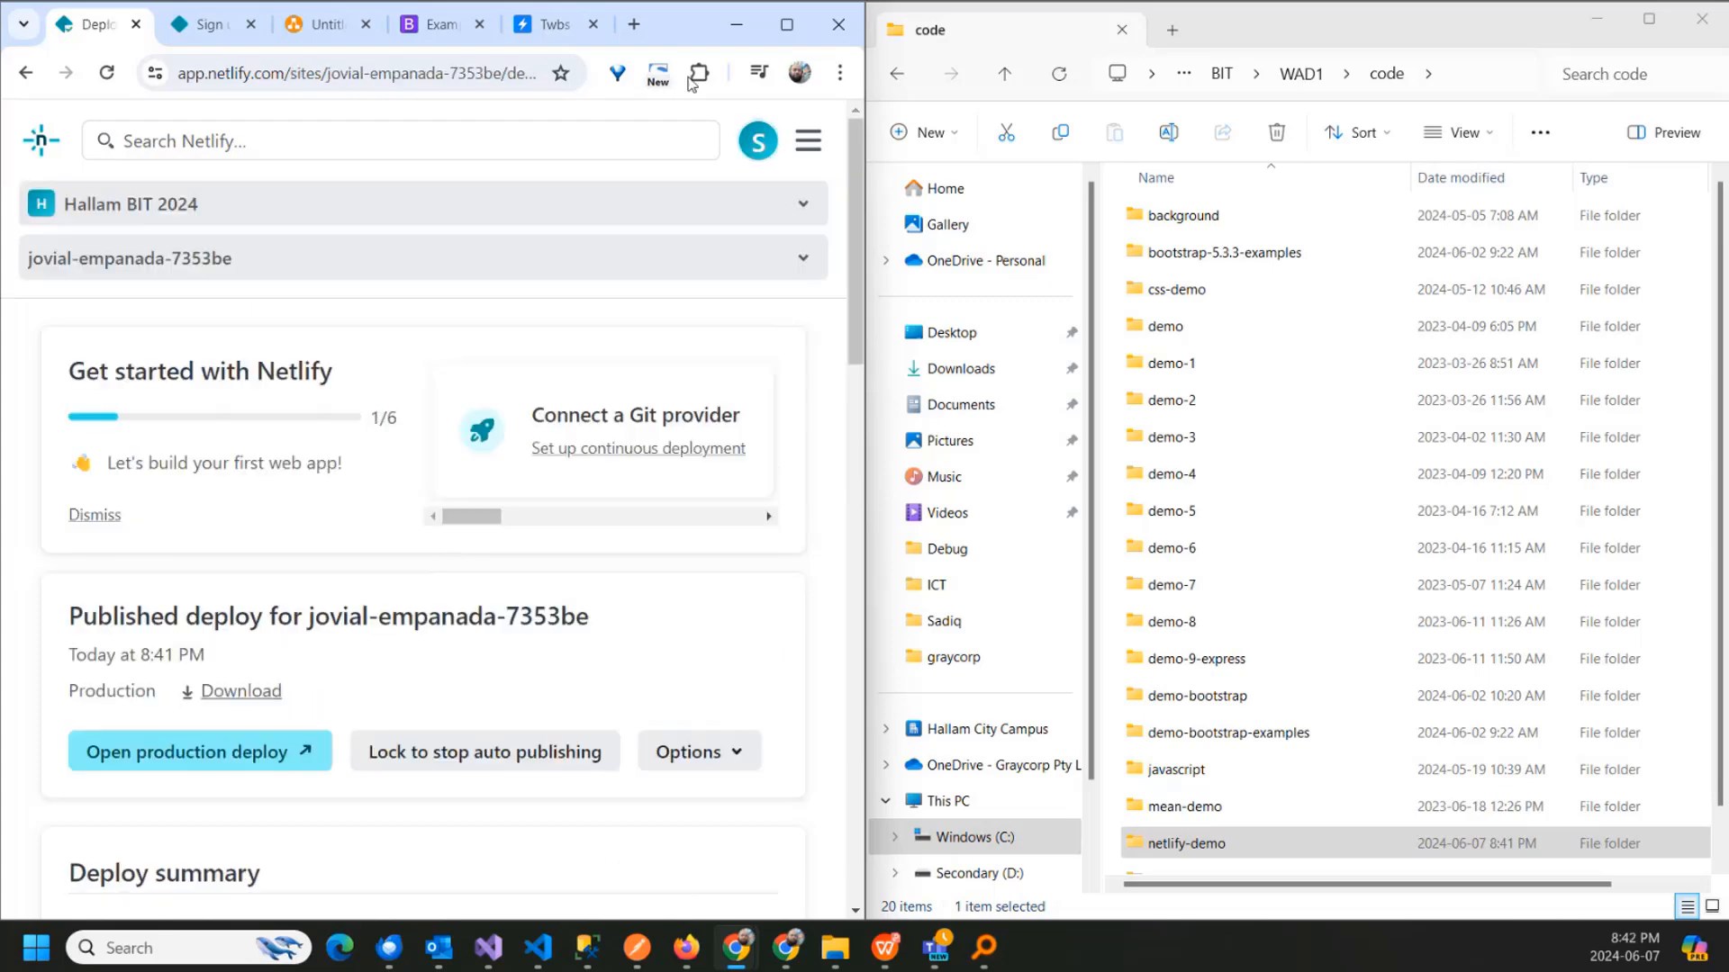
Step: Maximize the browser window, look over the deploy summary, and open the site's production deploy
{"action": "double_click", "coordinate": [684, 38]}
{"action": "scroll", "coordinate": [1098, 581], "scroll_direction": "down", "scroll_amount": 5}
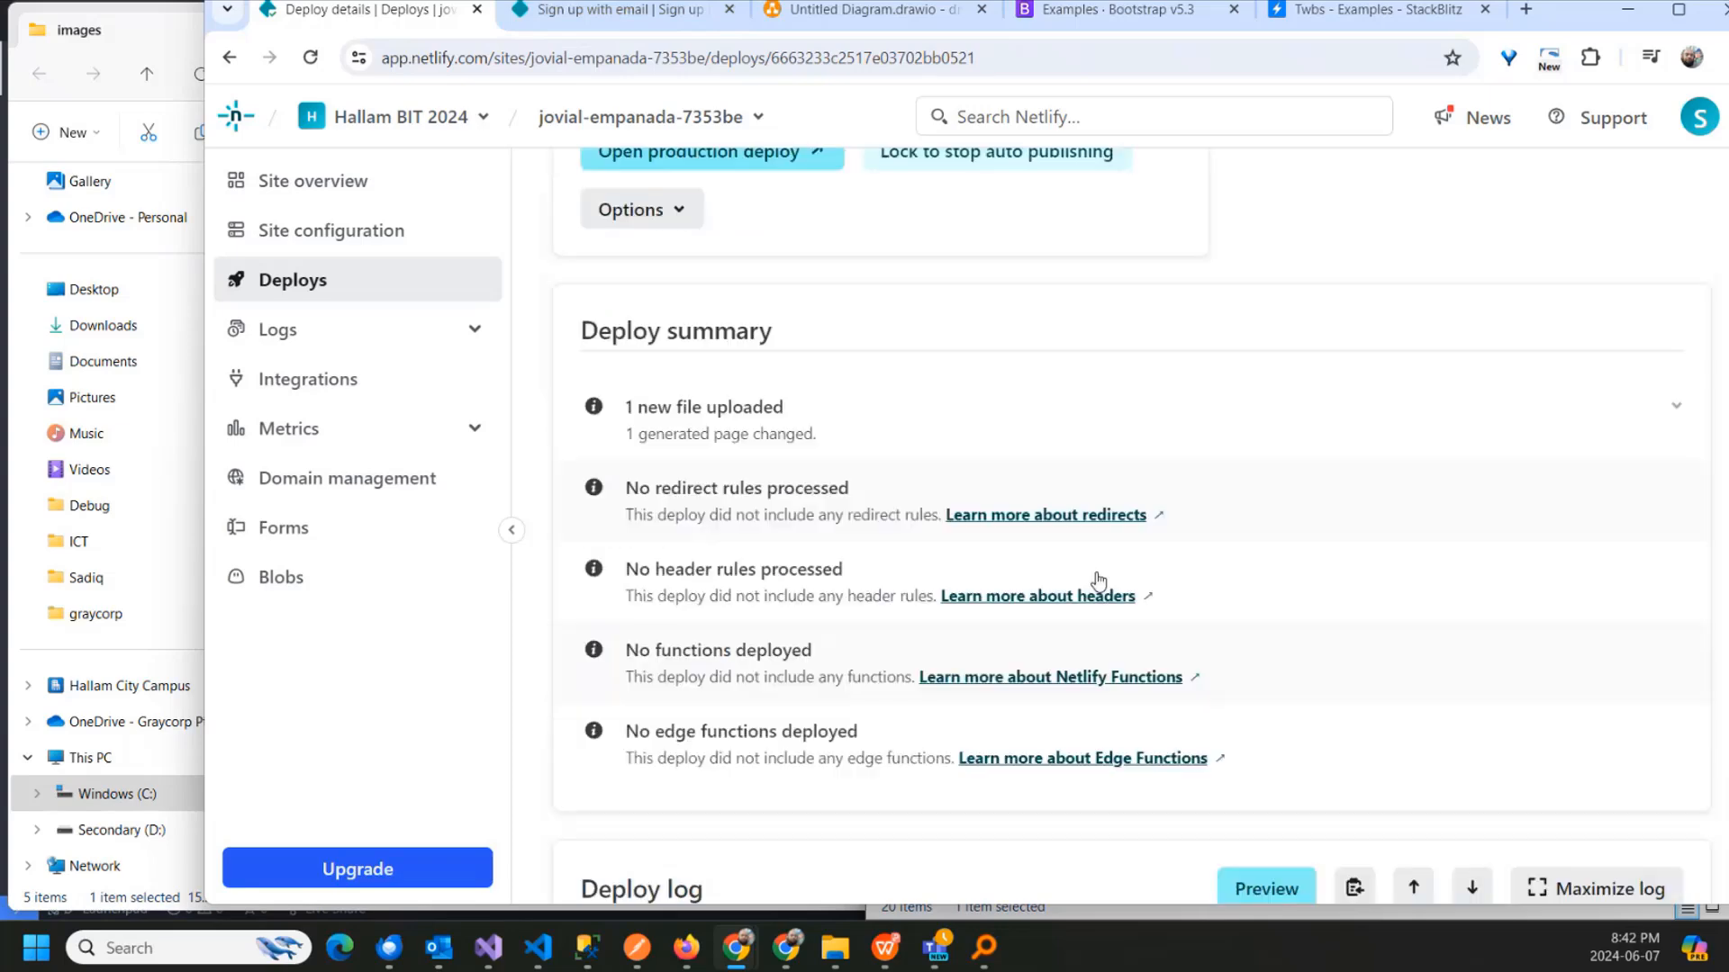
{"action": "scroll", "coordinate": [963, 561], "scroll_direction": "up", "scroll_amount": 5}
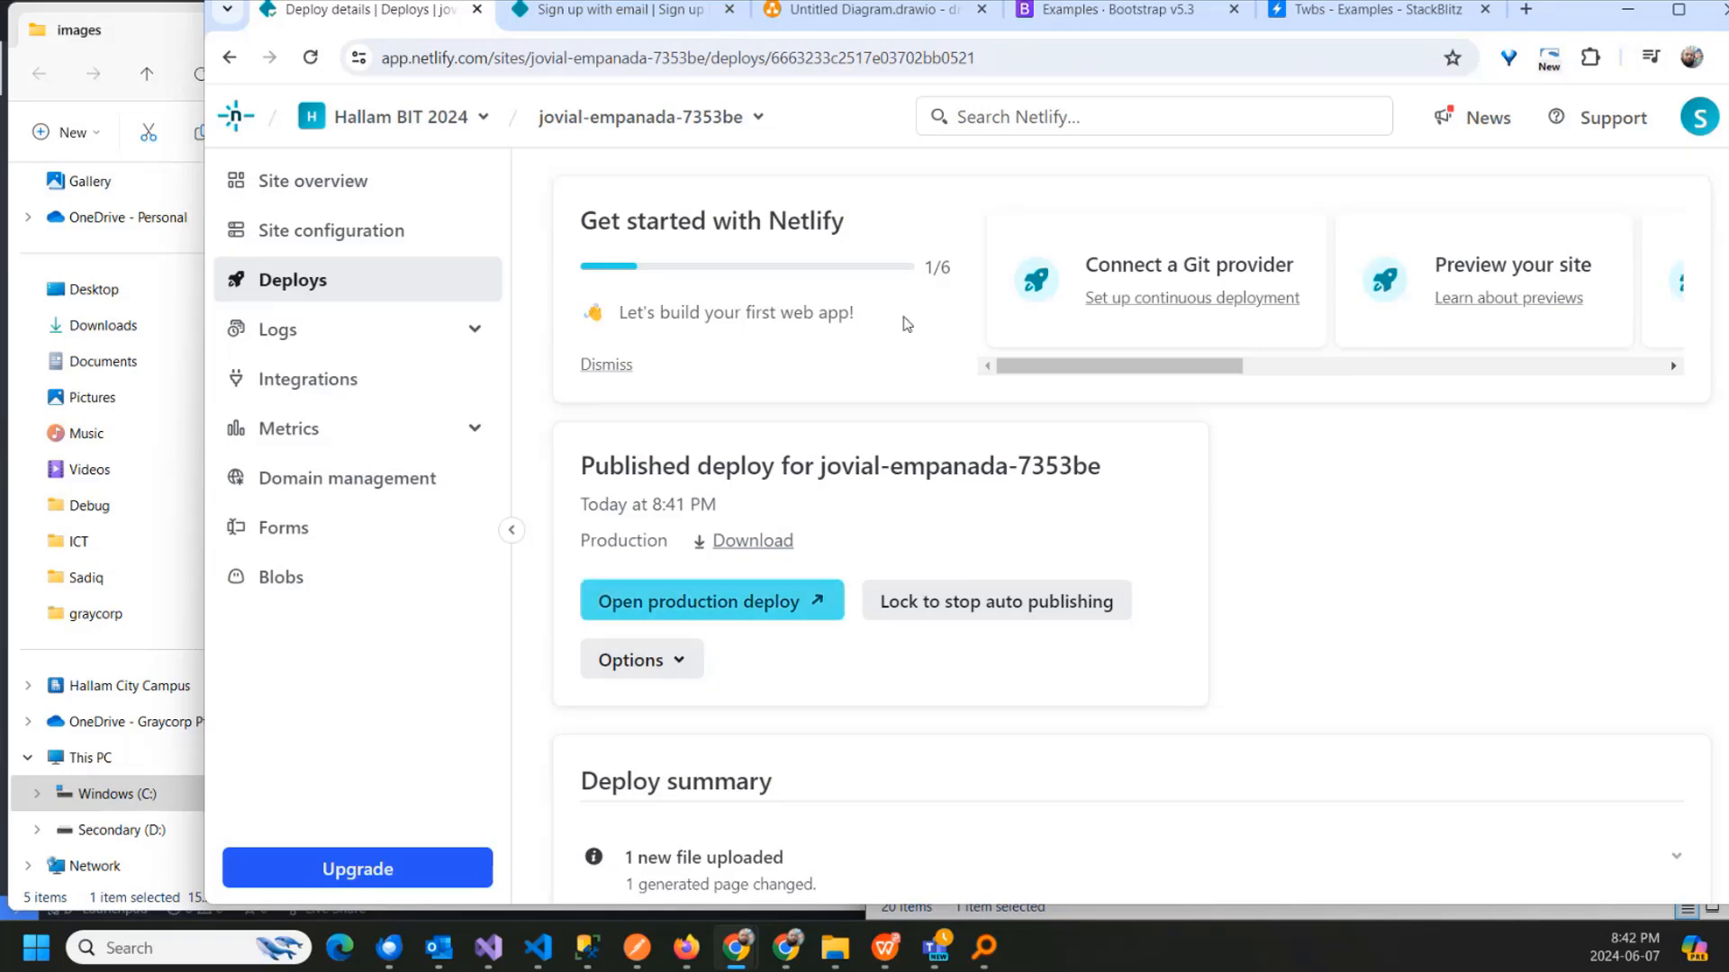
{"action": "left_click", "coordinate": [1675, 13]}
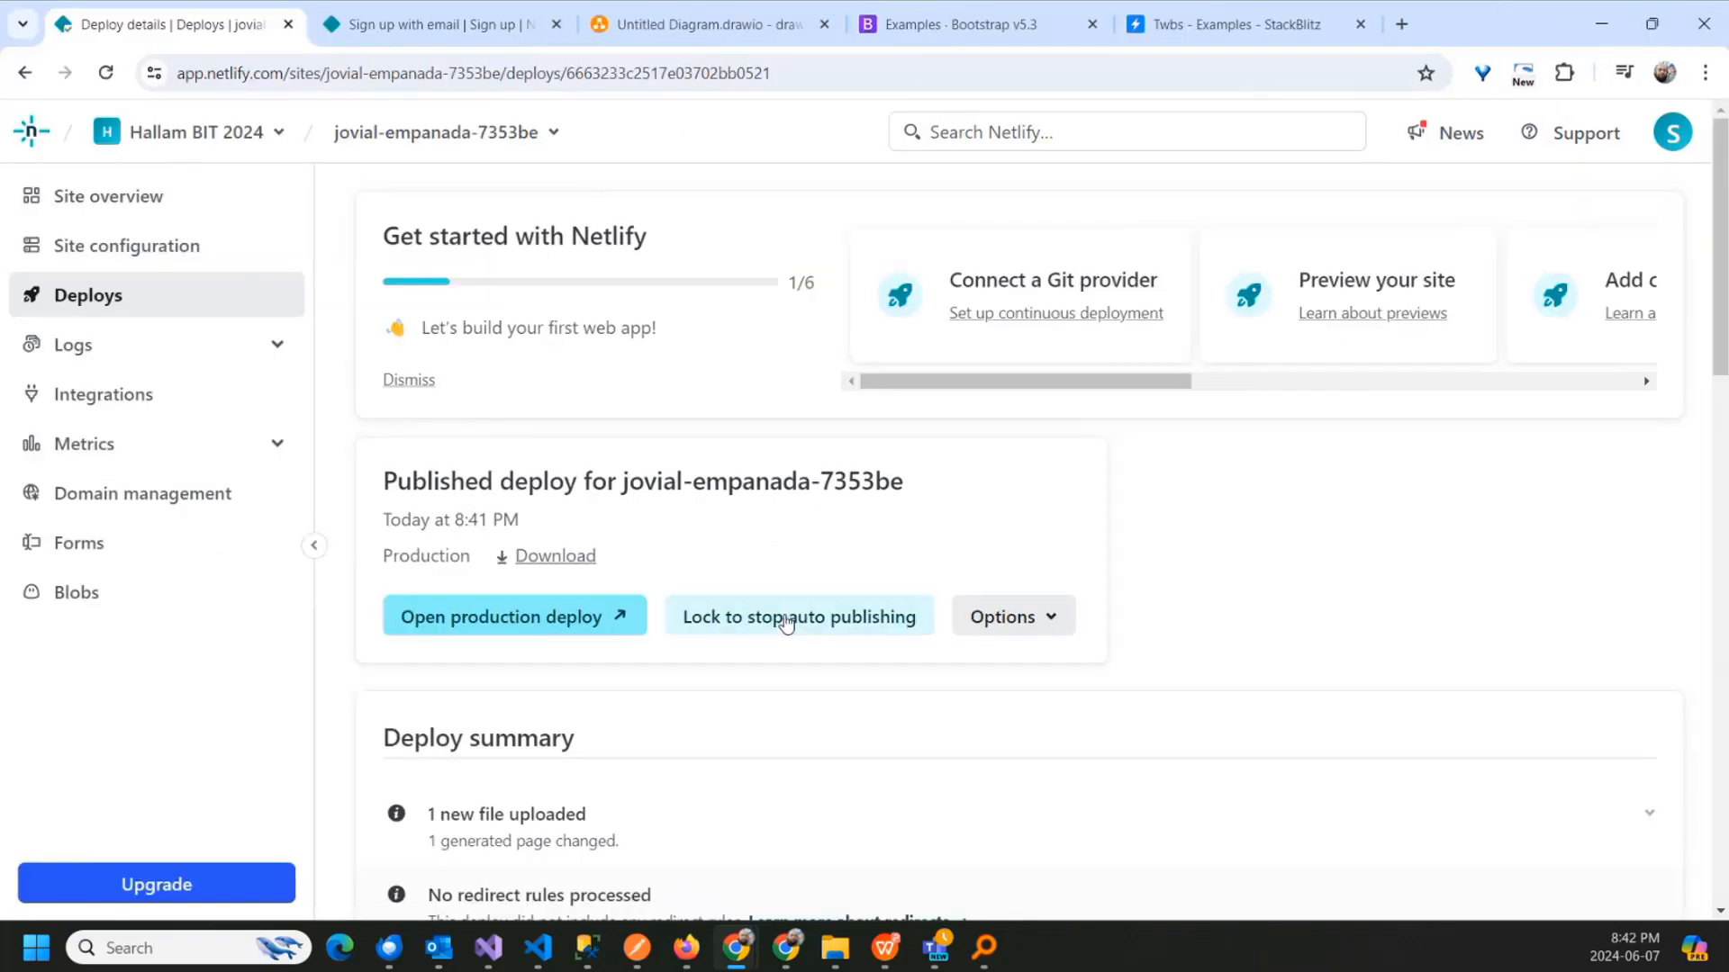
{"action": "left_click", "coordinate": [522, 622]}
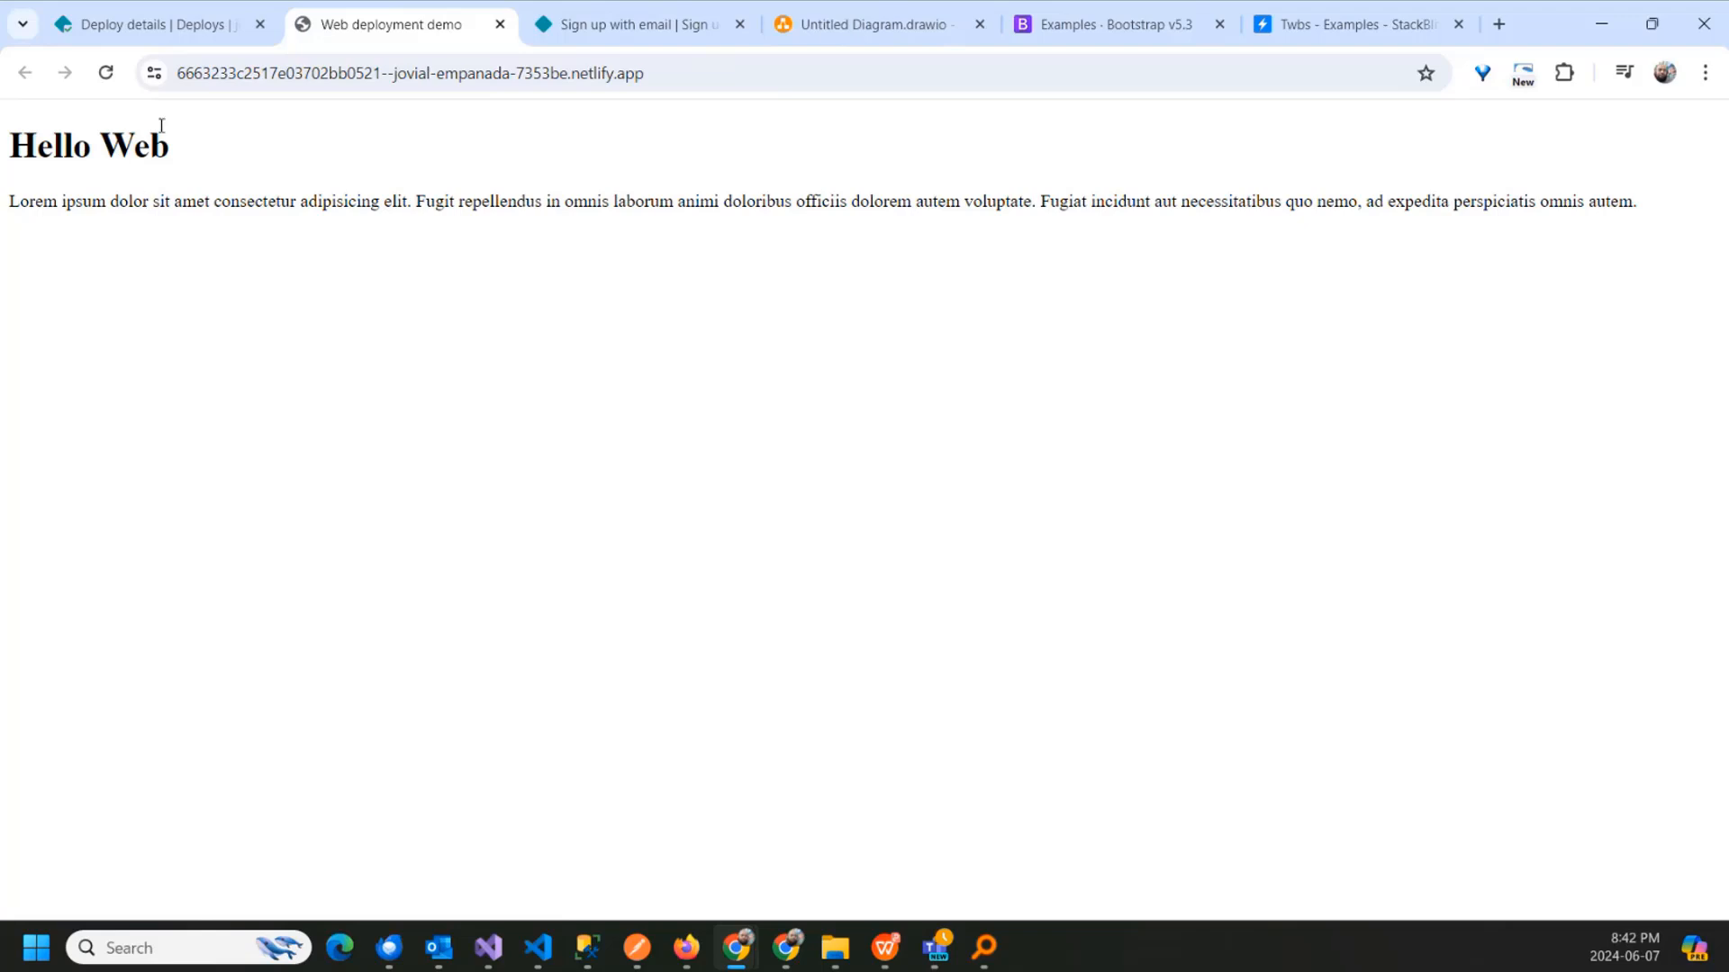
Step: Examine the deployed site's web address, including its .netlify.app ending, and copy the full address
{"action": "left_click", "coordinate": [669, 74]}
{"action": "left_click", "coordinate": [713, 72]}
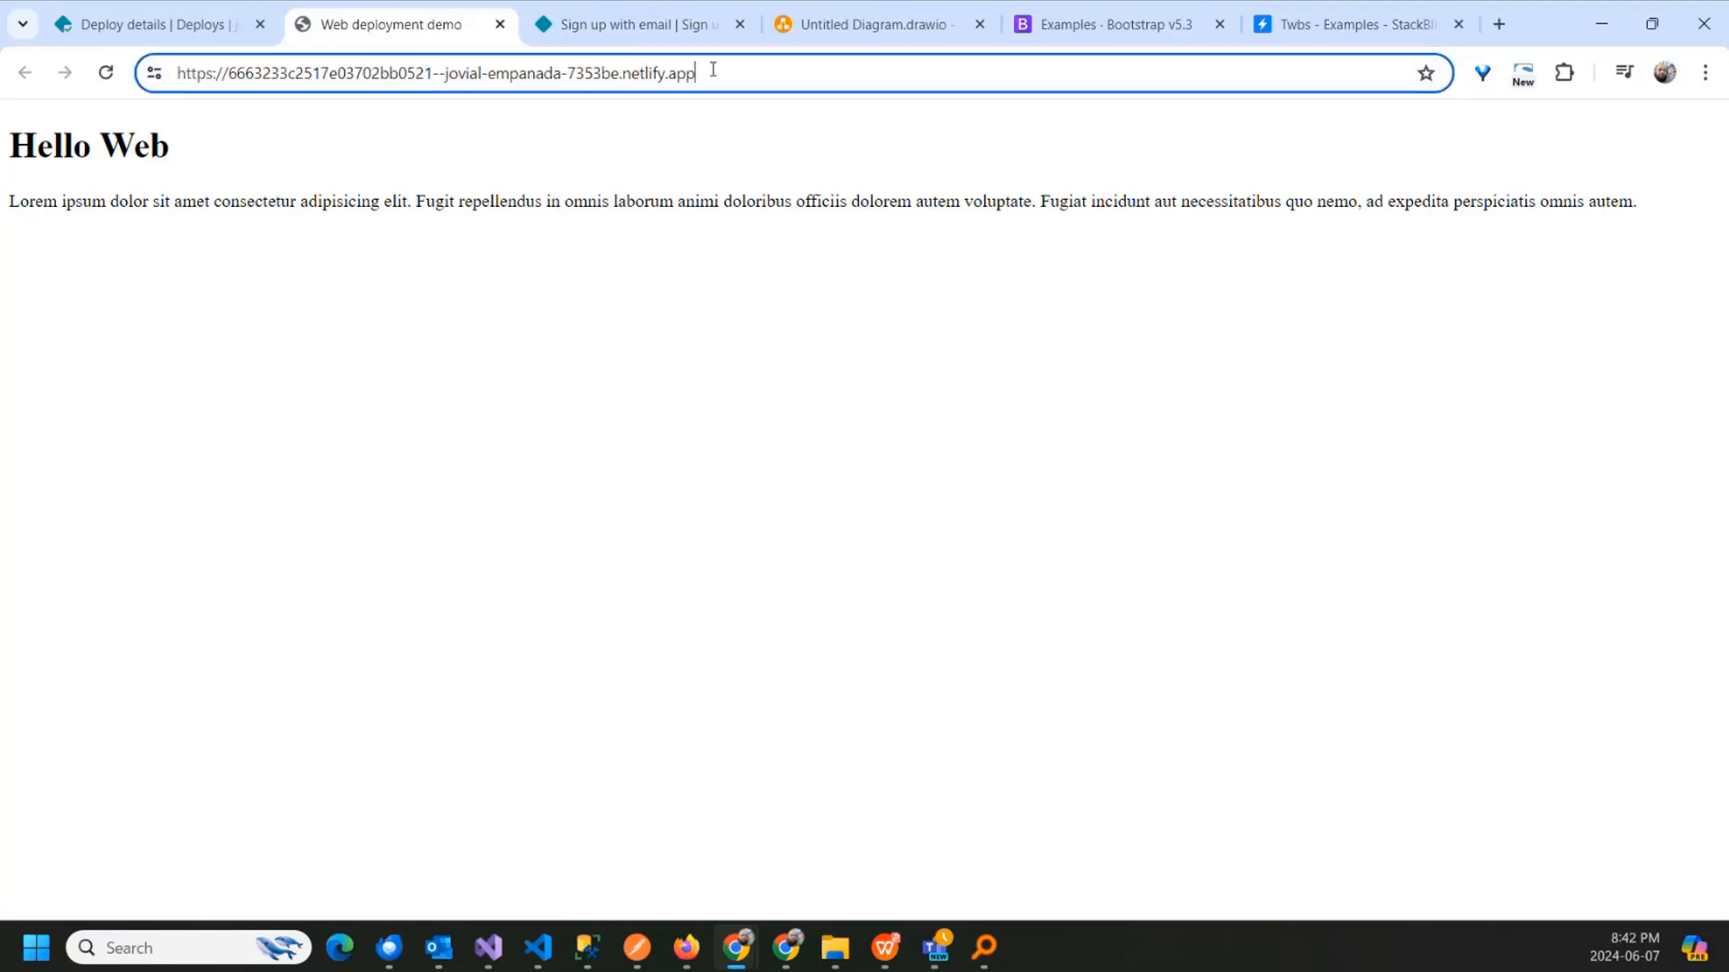
{"action": "left_click_drag", "start_coordinate": [740, 72], "coordinate": [167, 88]}
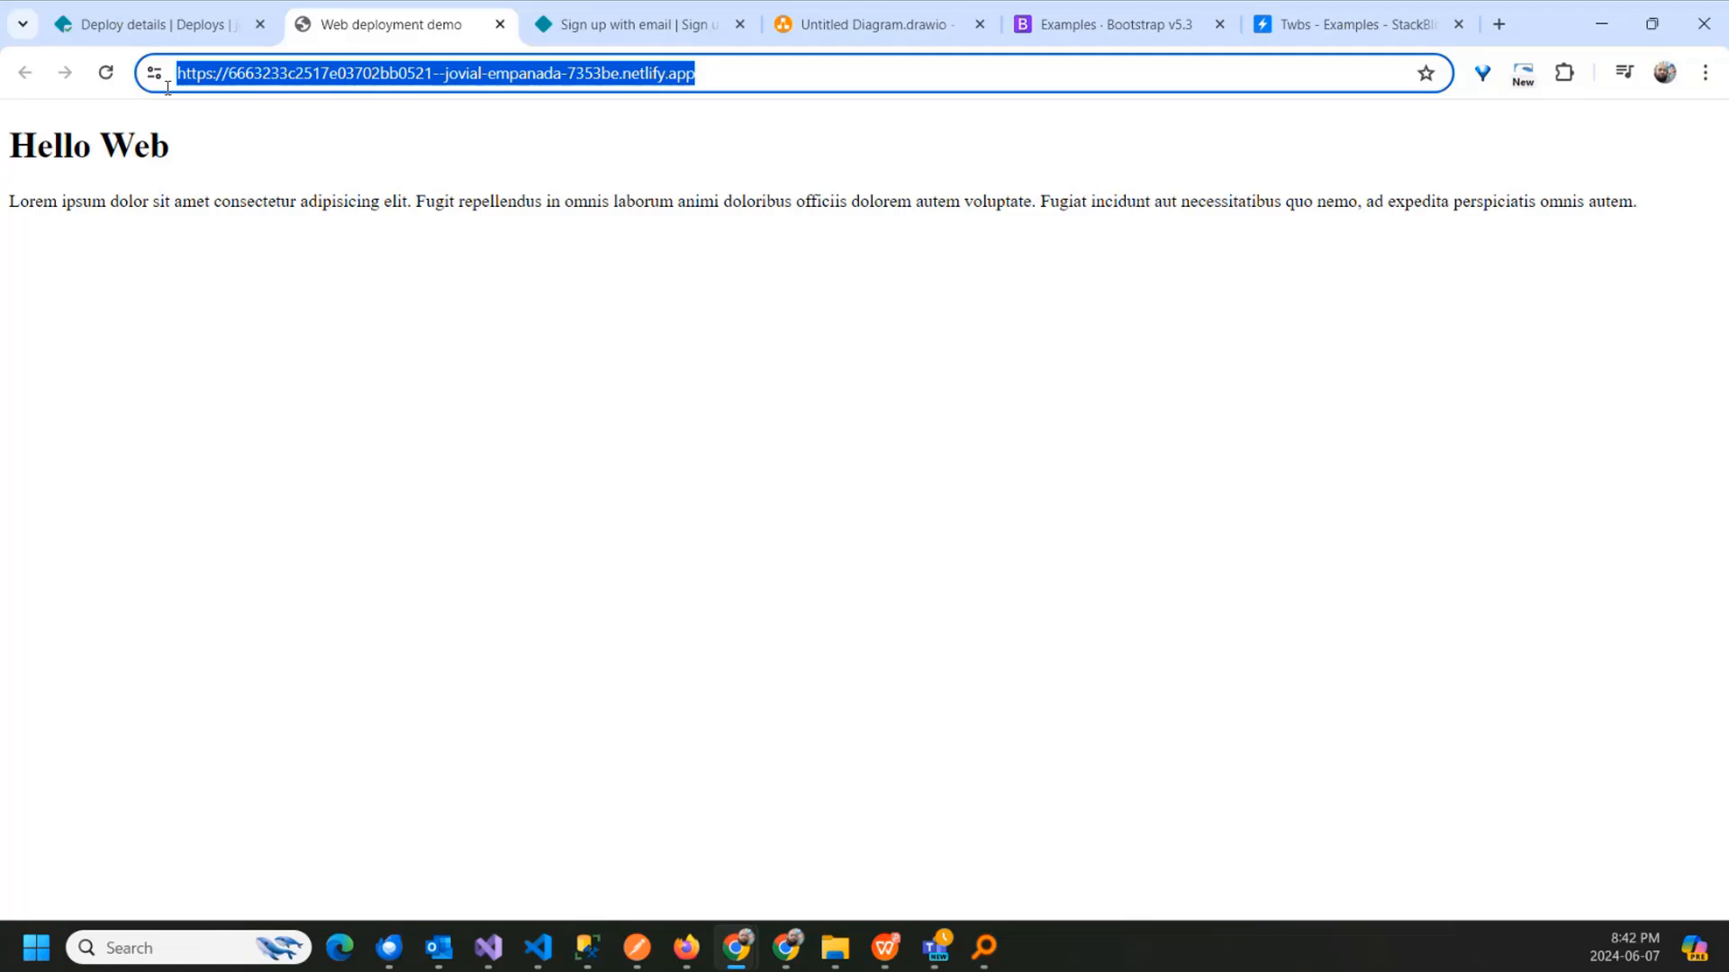
{"action": "left_click", "coordinate": [680, 176]}
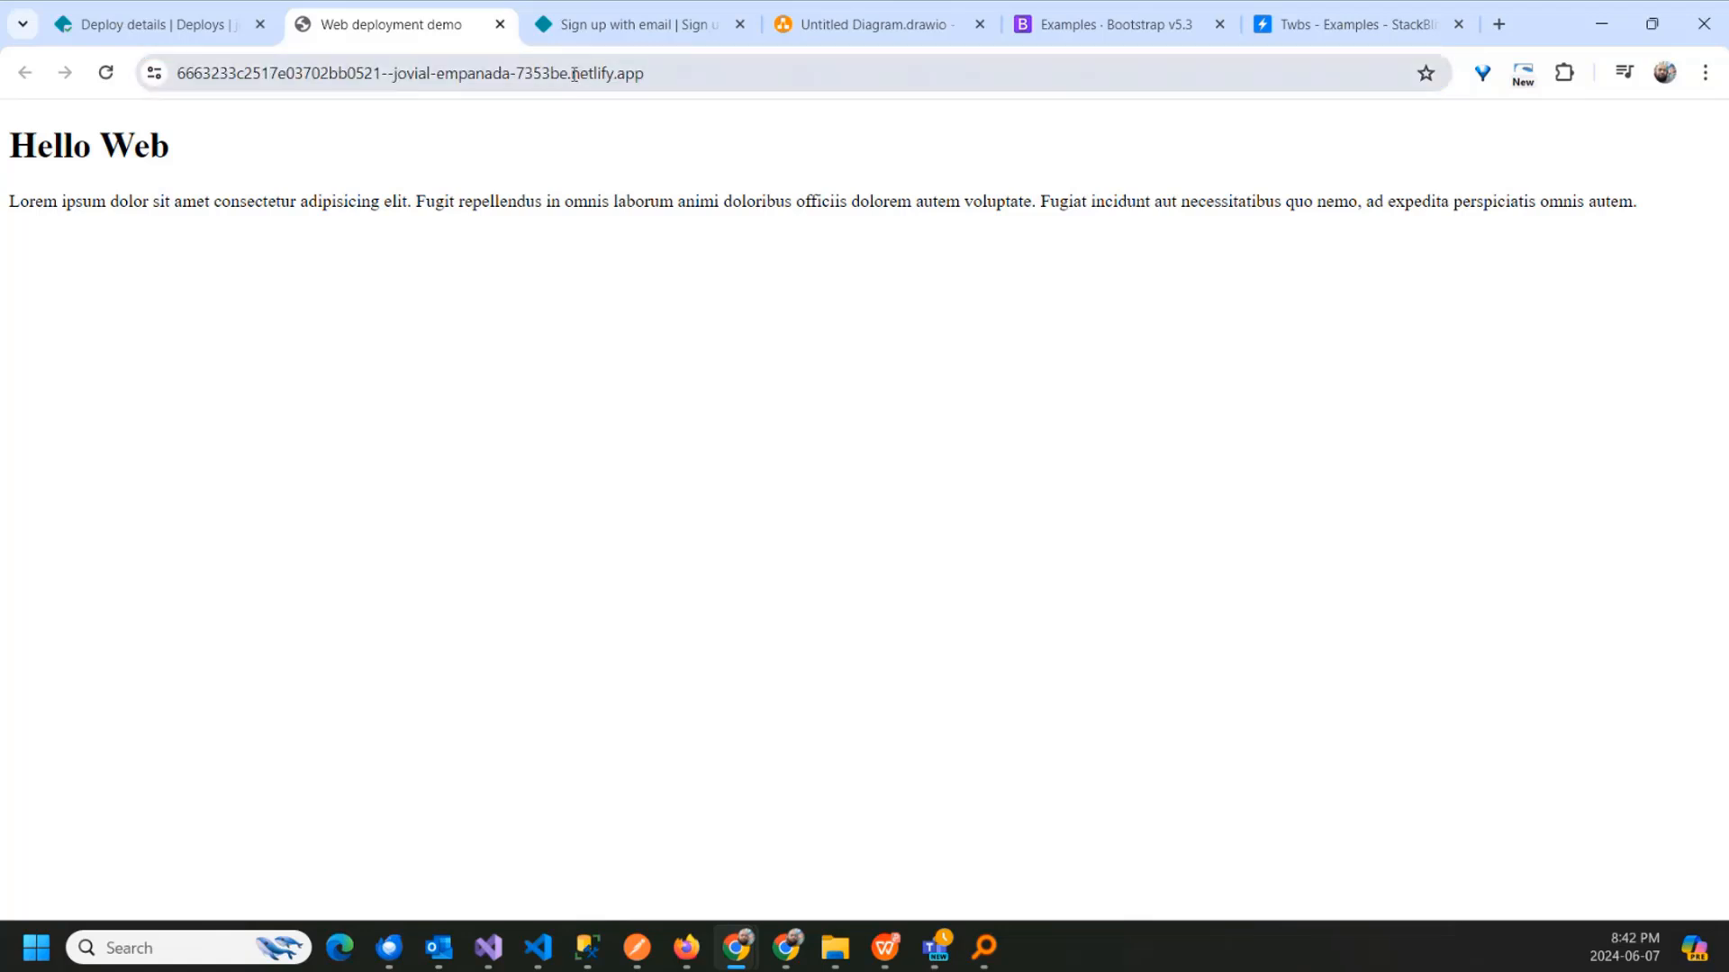
{"action": "left_click_drag", "start_coordinate": [568, 74], "coordinate": [652, 74]}
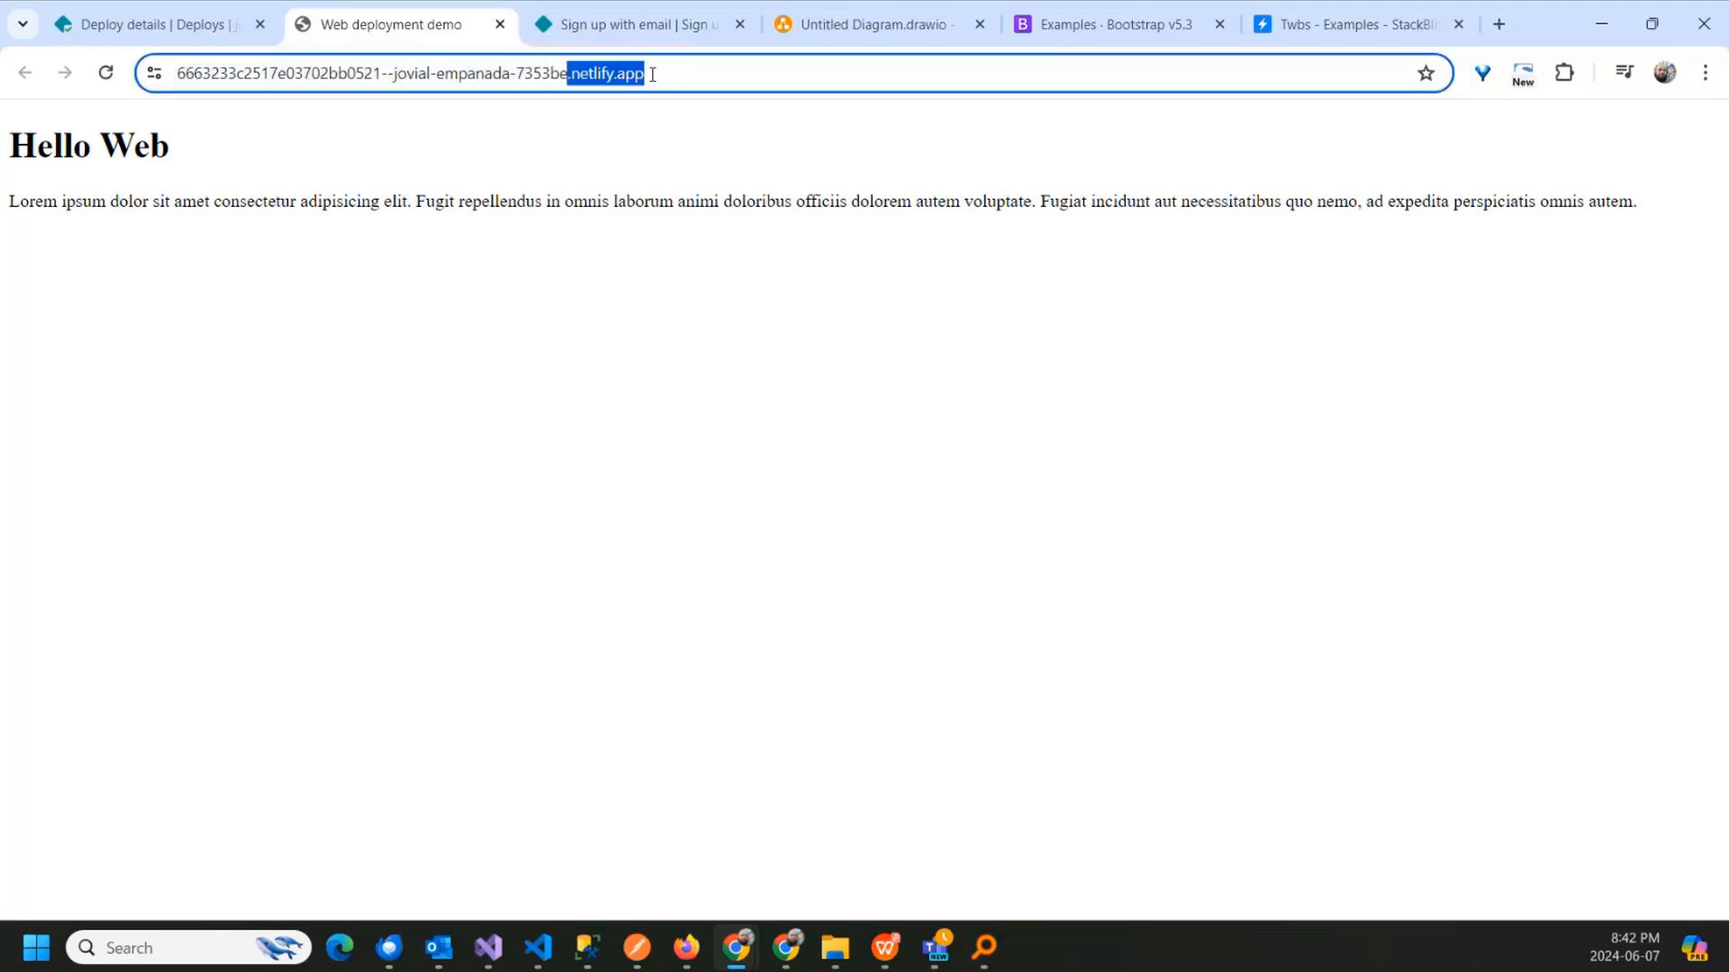
{"action": "left_click", "coordinate": [696, 227]}
{"action": "left_click", "coordinate": [704, 75]}
{"action": "key", "text": "ctrl+c"}
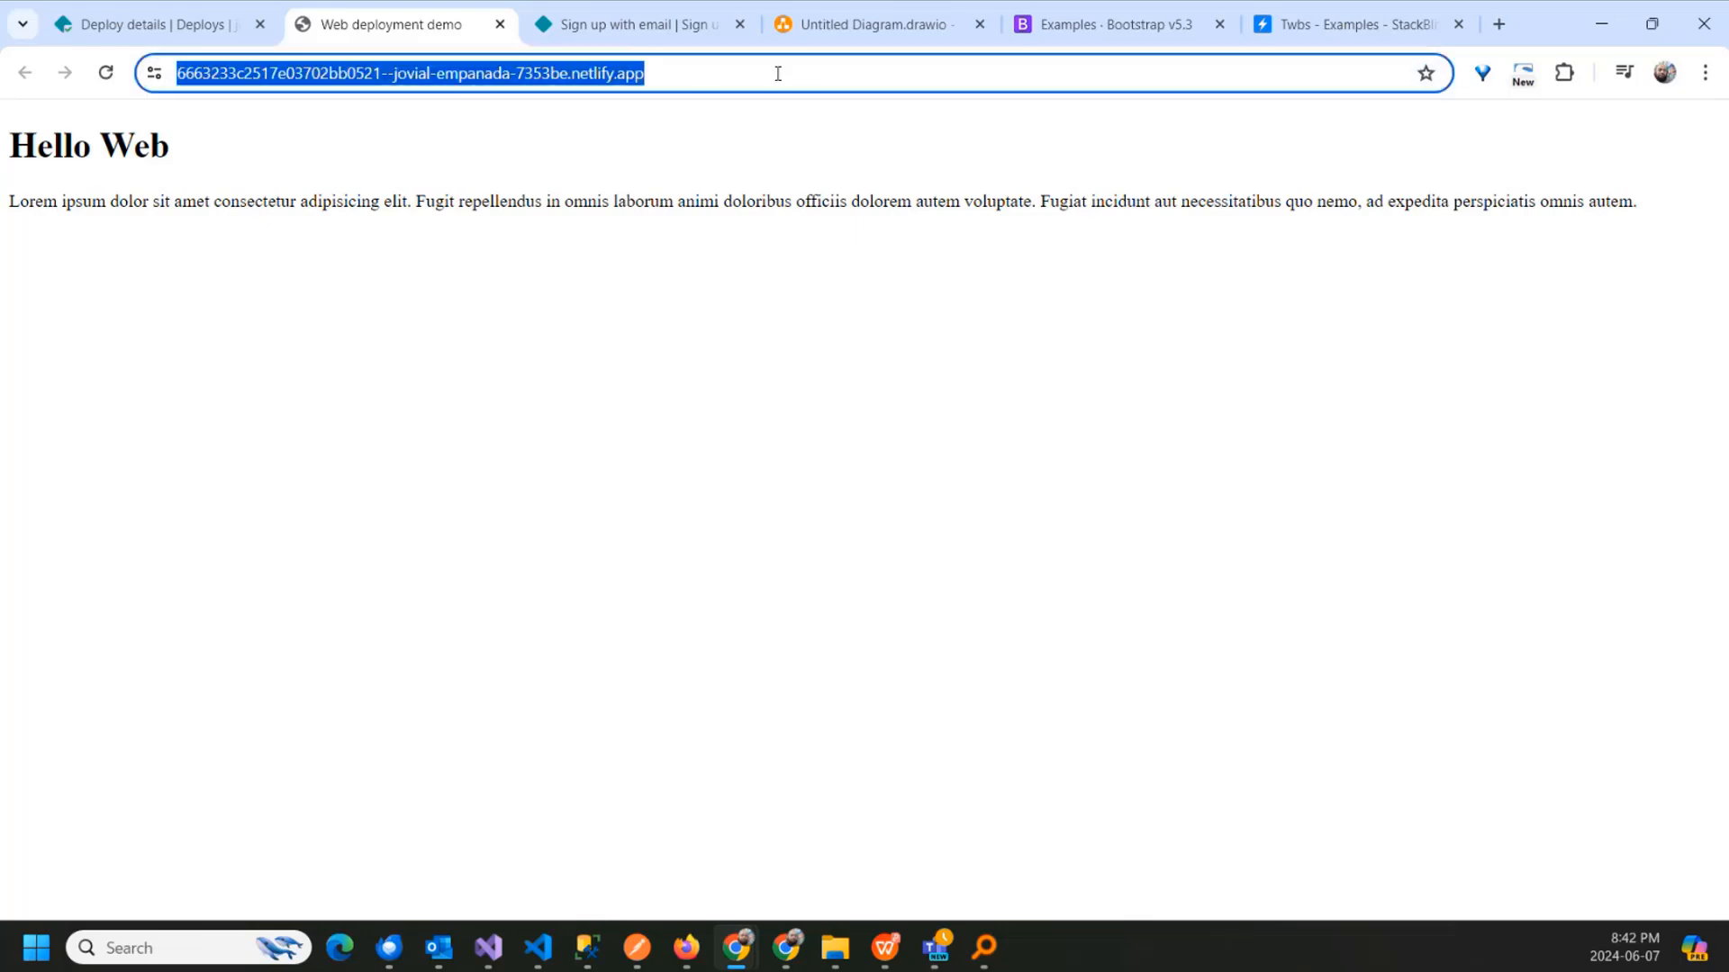
{"action": "left_click", "coordinate": [1015, 494]}
Step: Switch to Firefox and load the copied site address to view the deployed page
{"action": "key", "text": "super"}
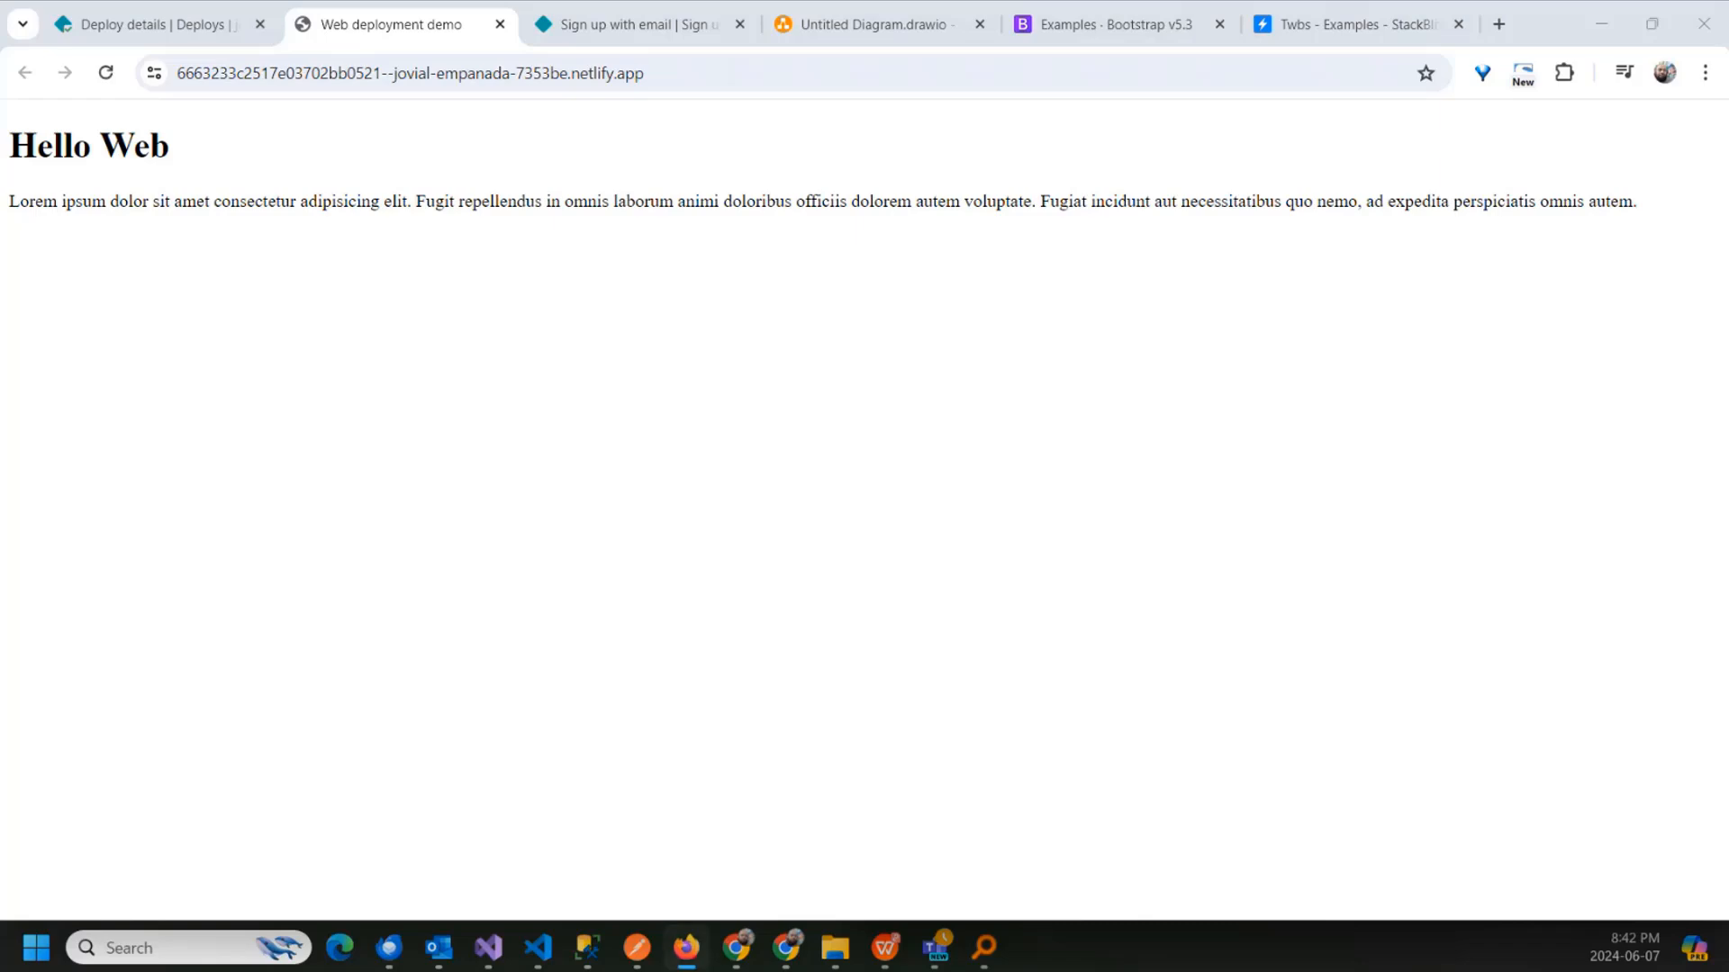
{"action": "left_click_drag", "start_coordinate": [0, 18], "coordinate": [656, 3]}
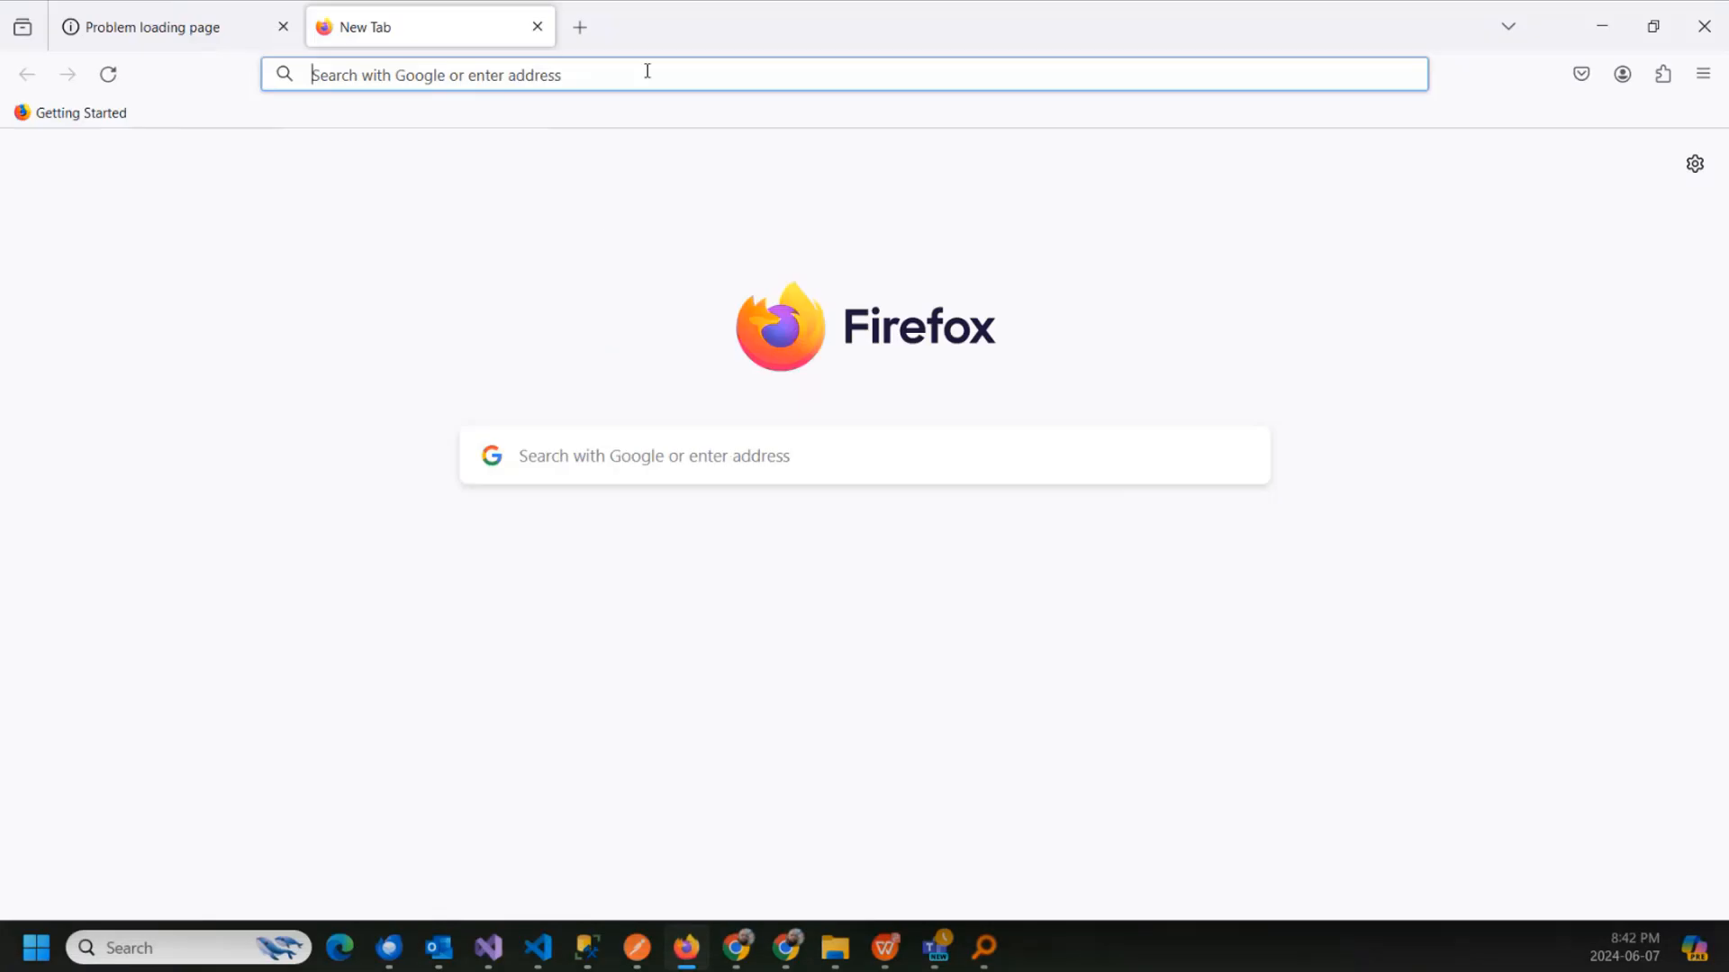
{"action": "left_click", "coordinate": [600, 71]}
{"action": "key", "text": "ctrl+v"}
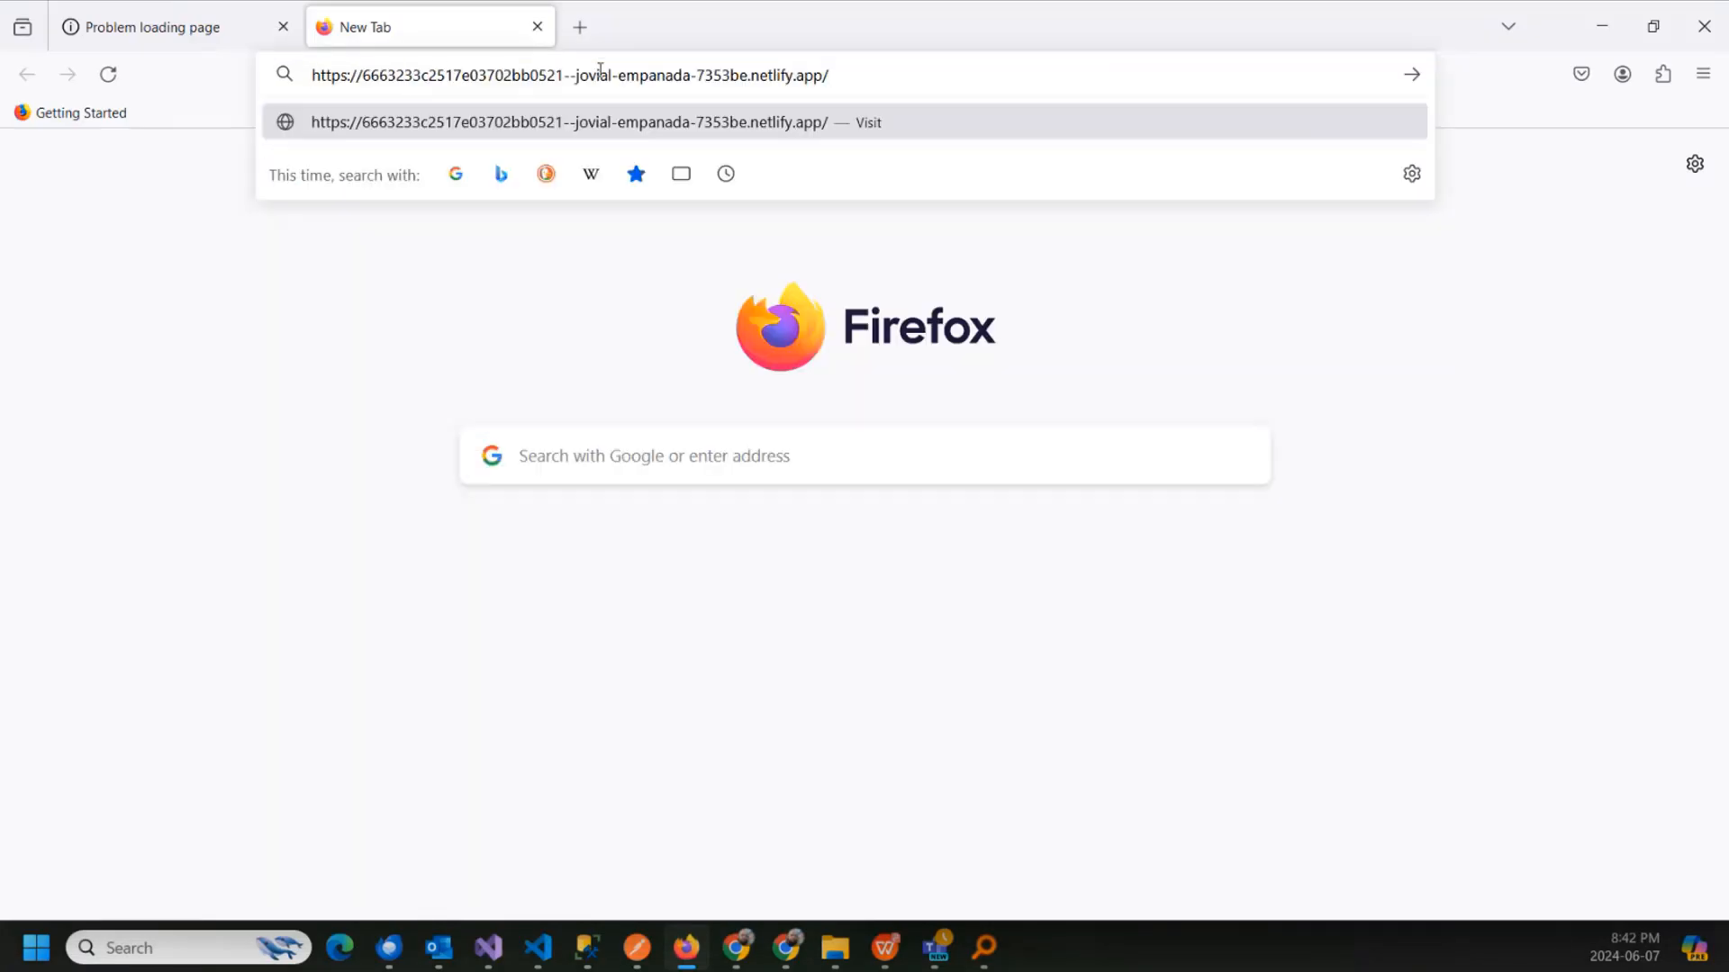
{"action": "key", "text": "Return"}
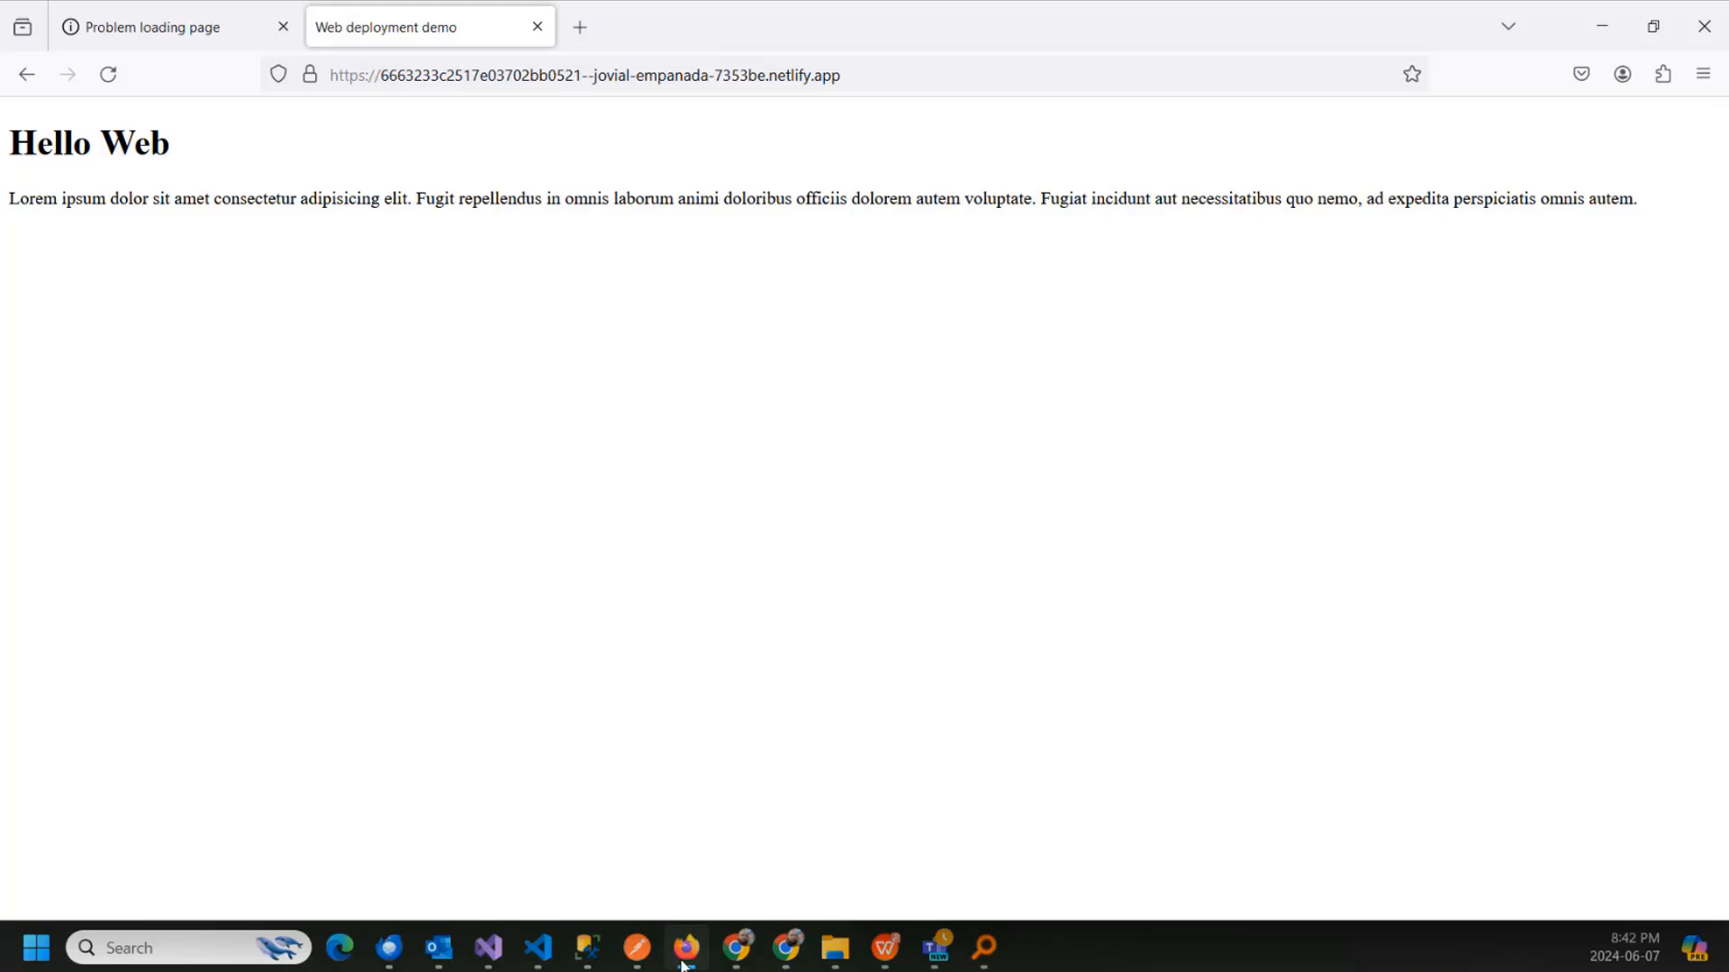
Step: Switch to the netlify-demo project in VS Code and add a paragraph reading "We did it" below the lorem ipsum paragraph
{"action": "mouse_move", "coordinate": [683, 966]}
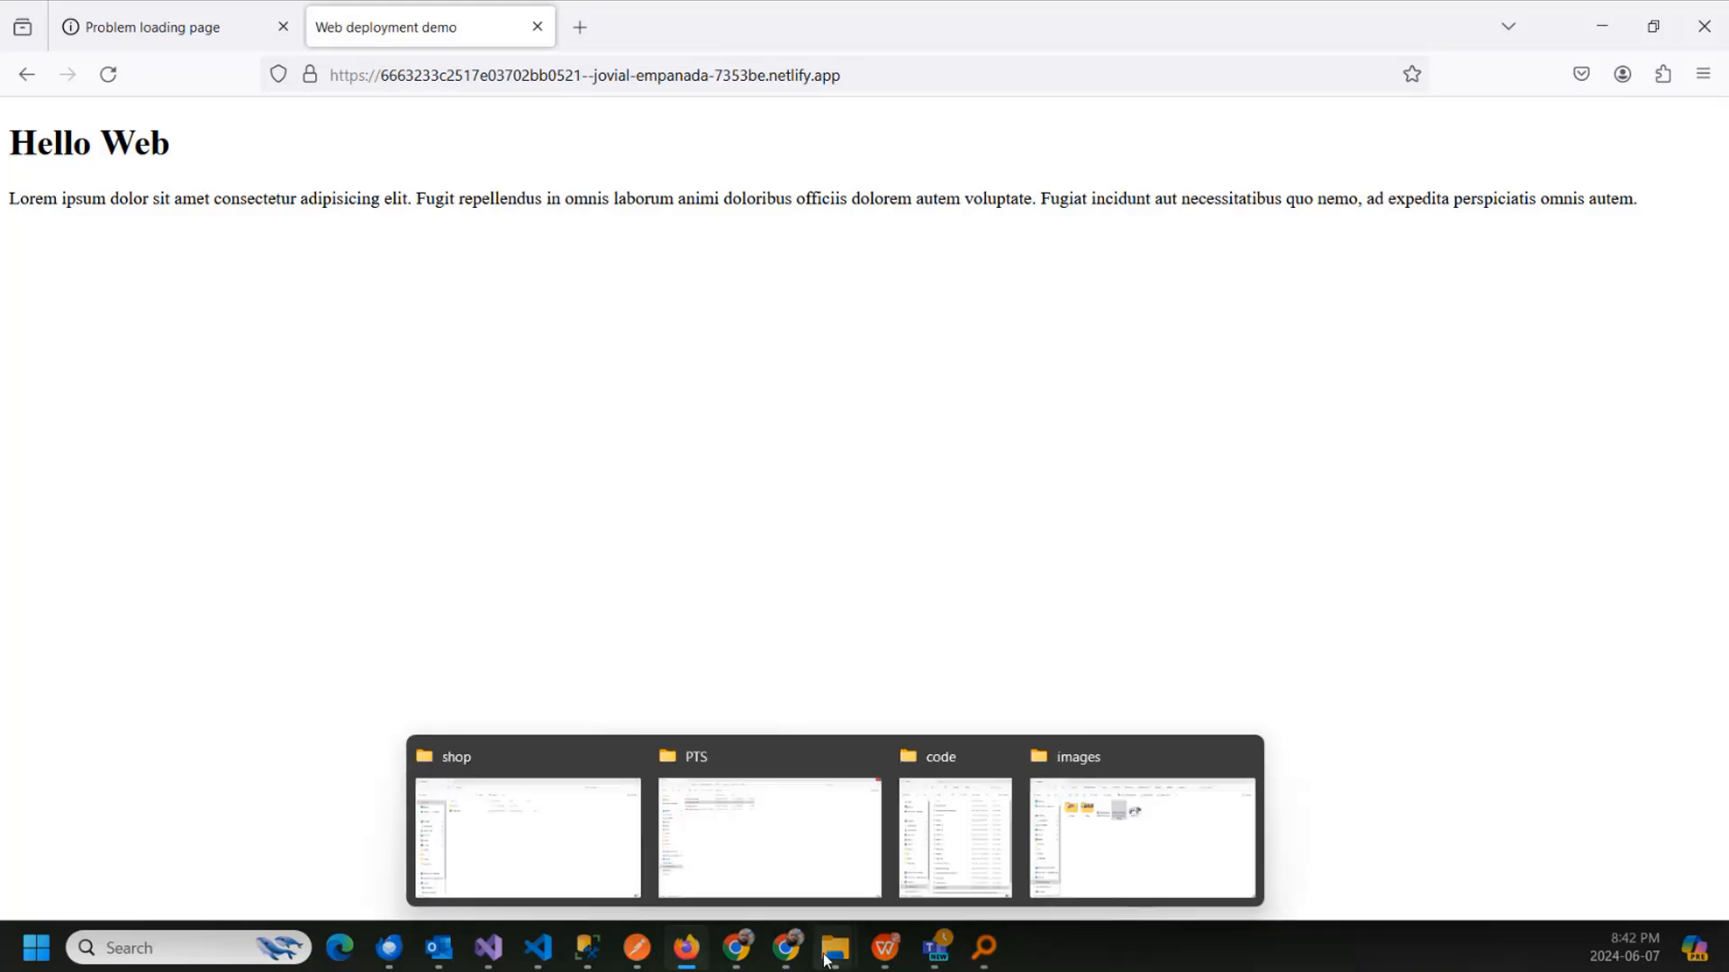
{"action": "mouse_move", "coordinate": [532, 952]}
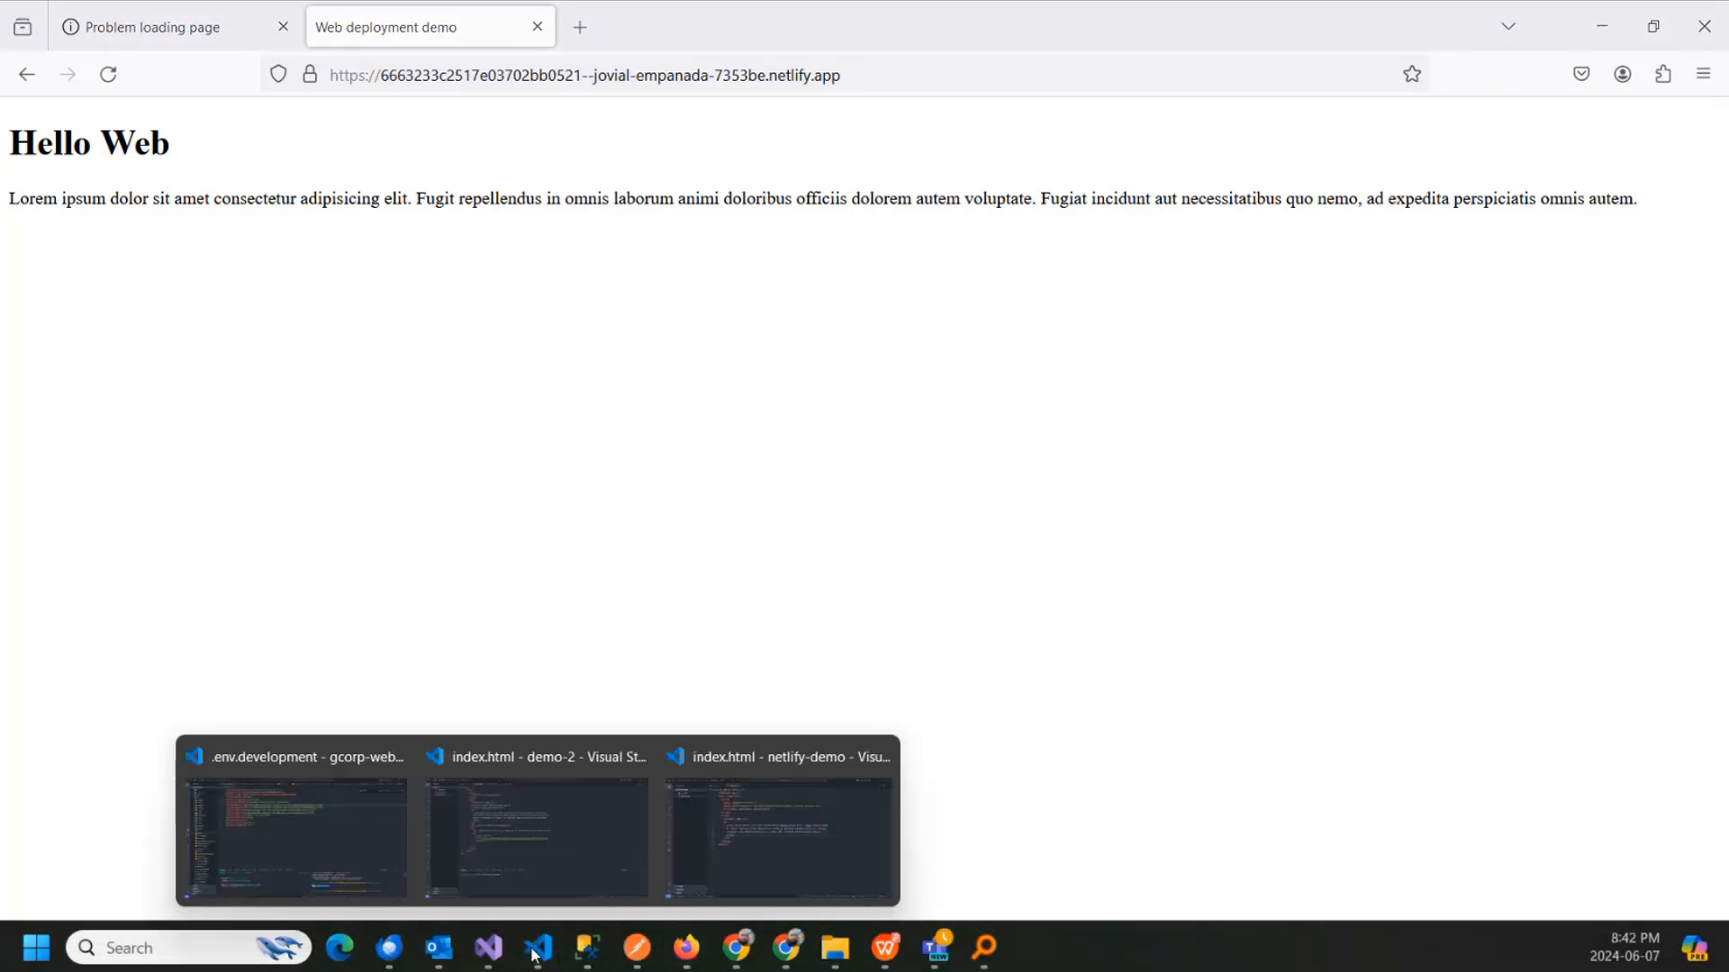
{"action": "left_click", "coordinate": [738, 835]}
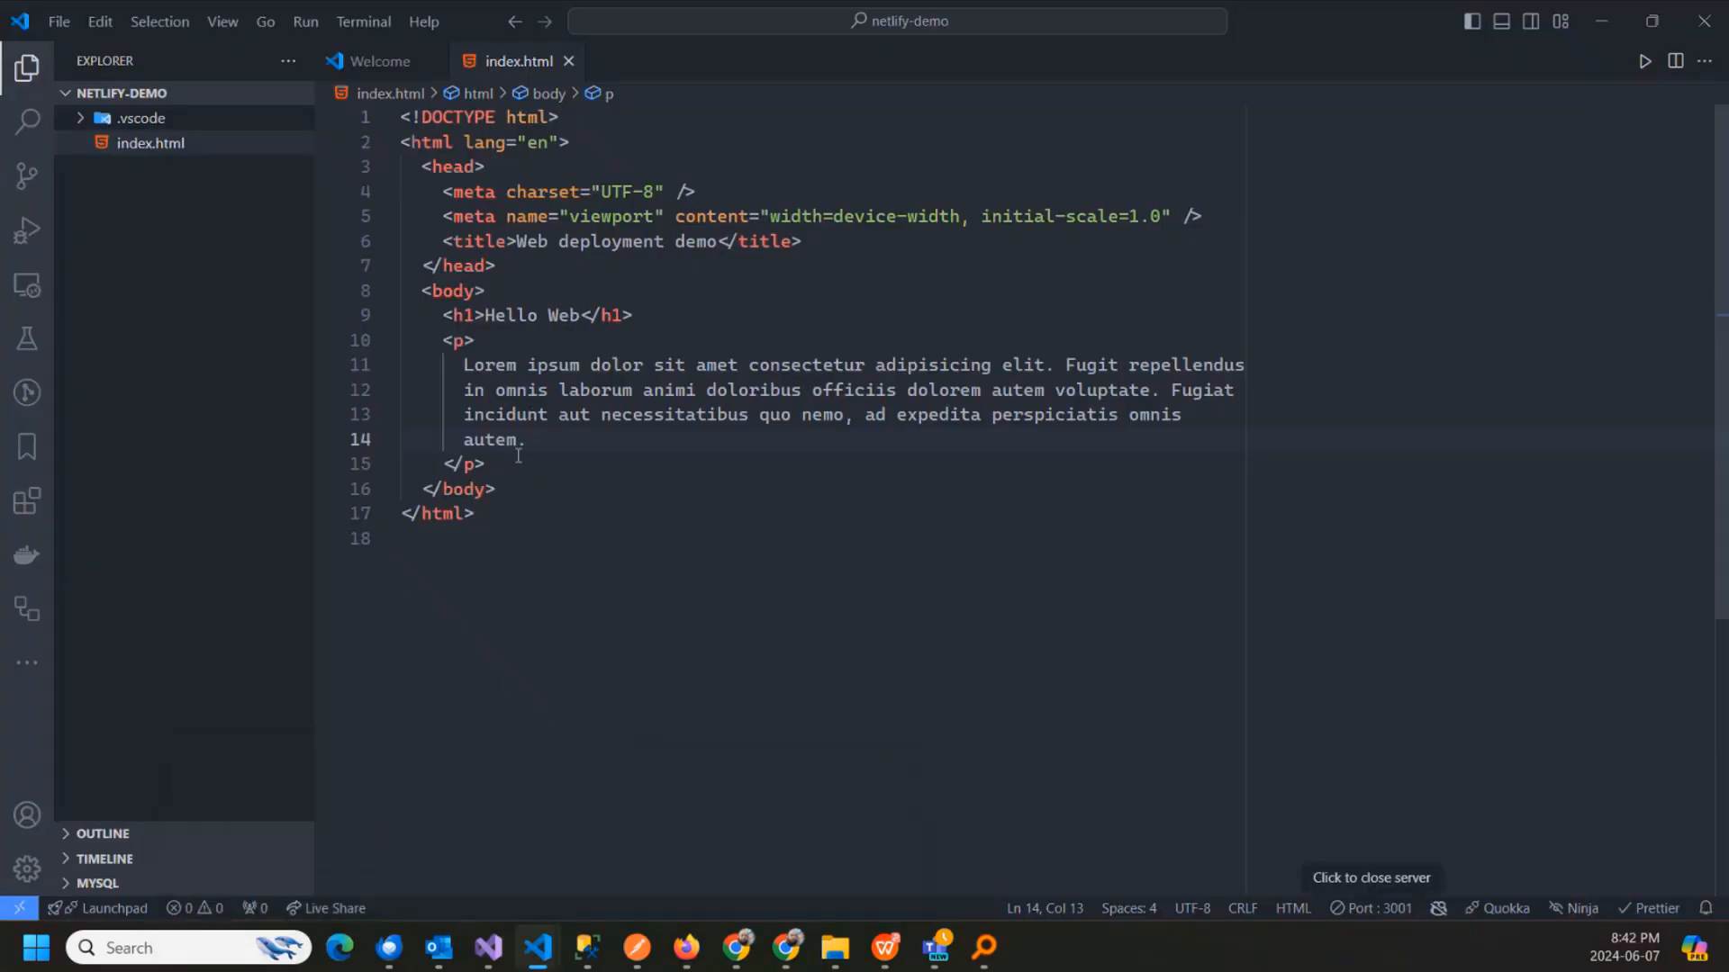
{"action": "key", "text": "Down"}
{"action": "key", "text": "Return"}
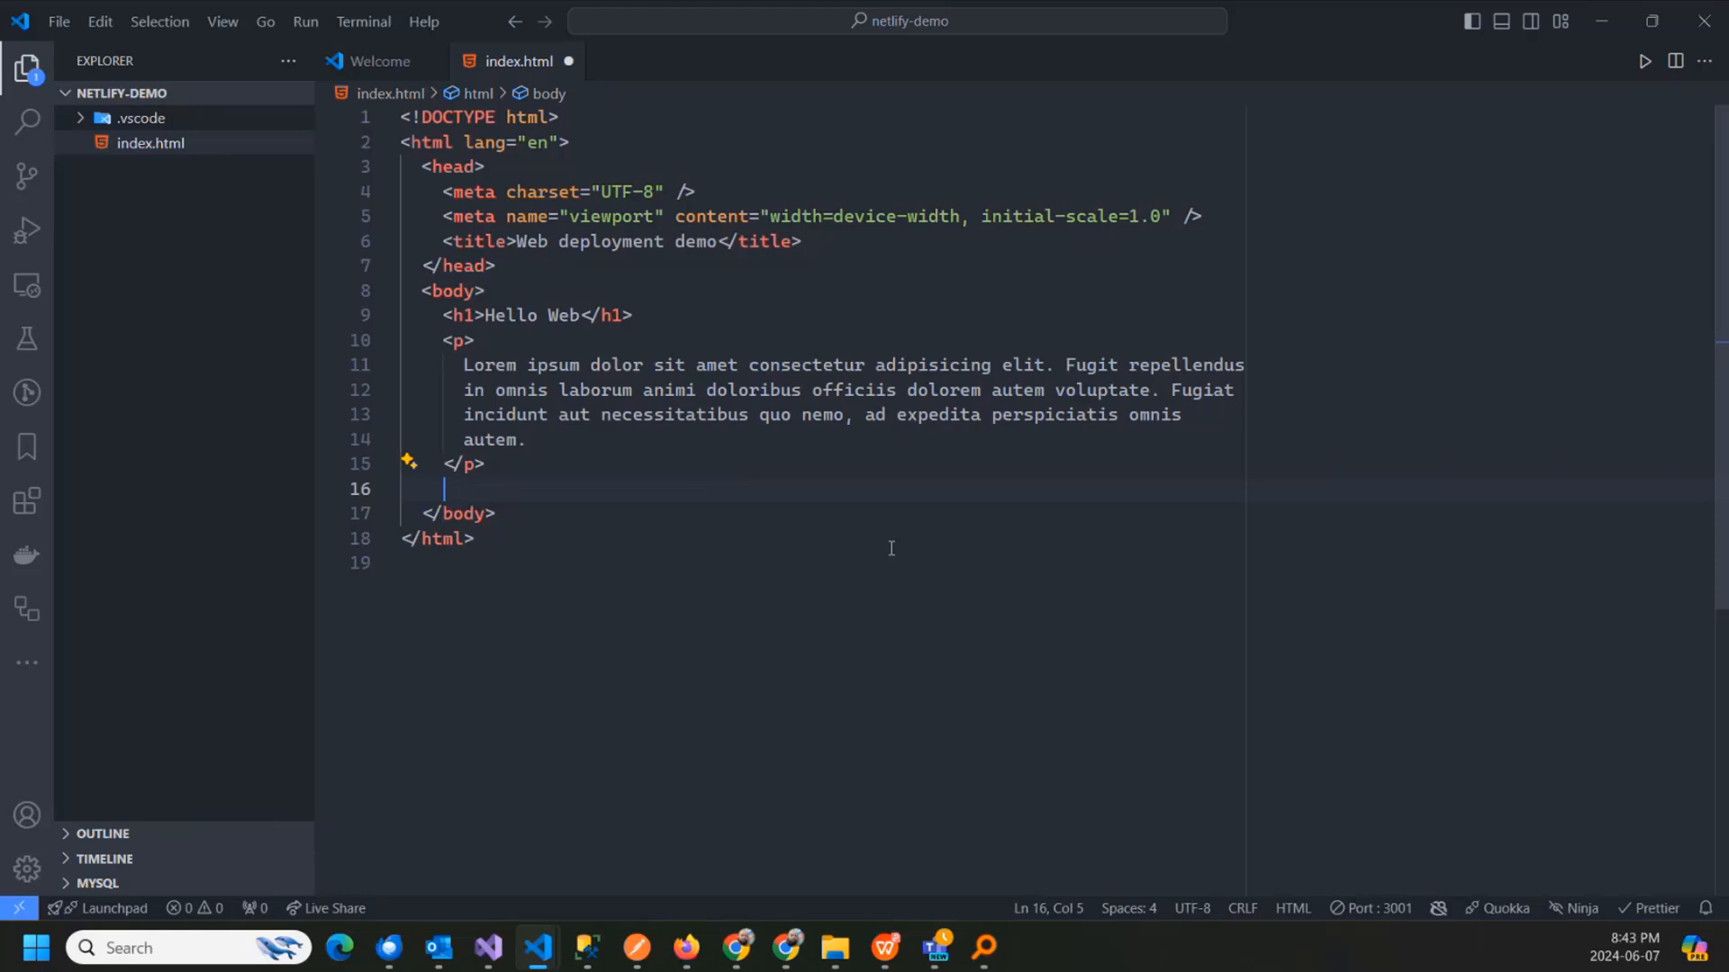
{"action": "type", "text": "p"}
{"action": "key", "text": "Tab"}
{"action": "key", "text": "Return"}
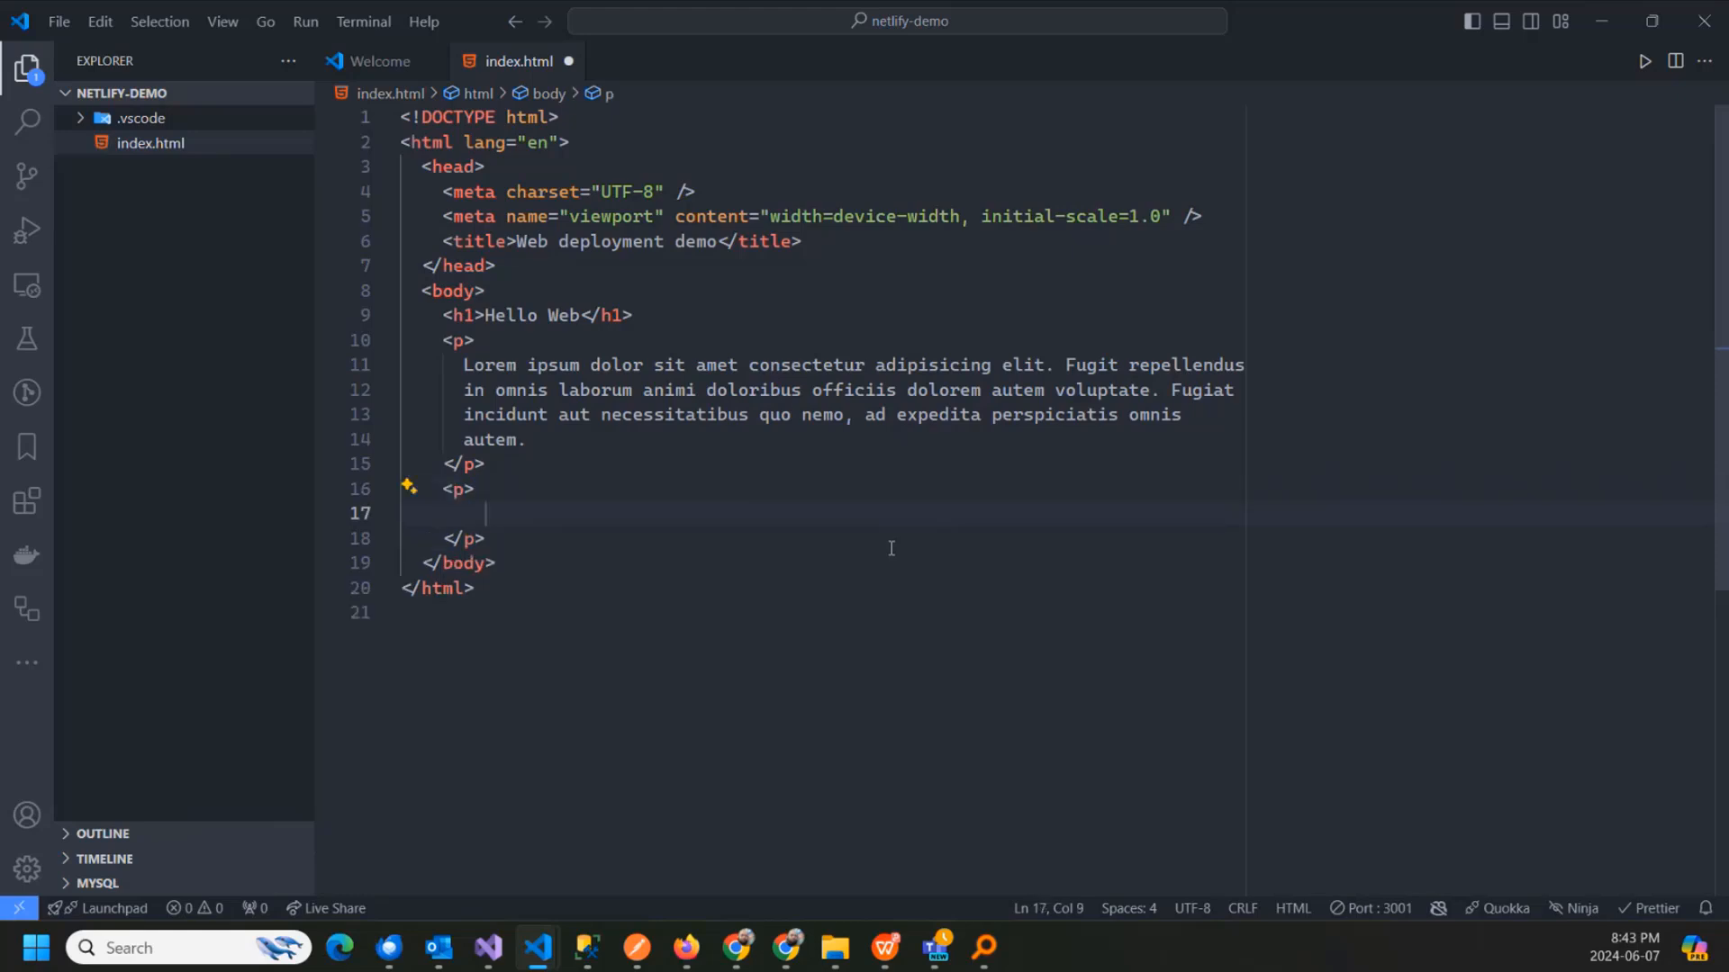
{"action": "type", "text": "We did"}
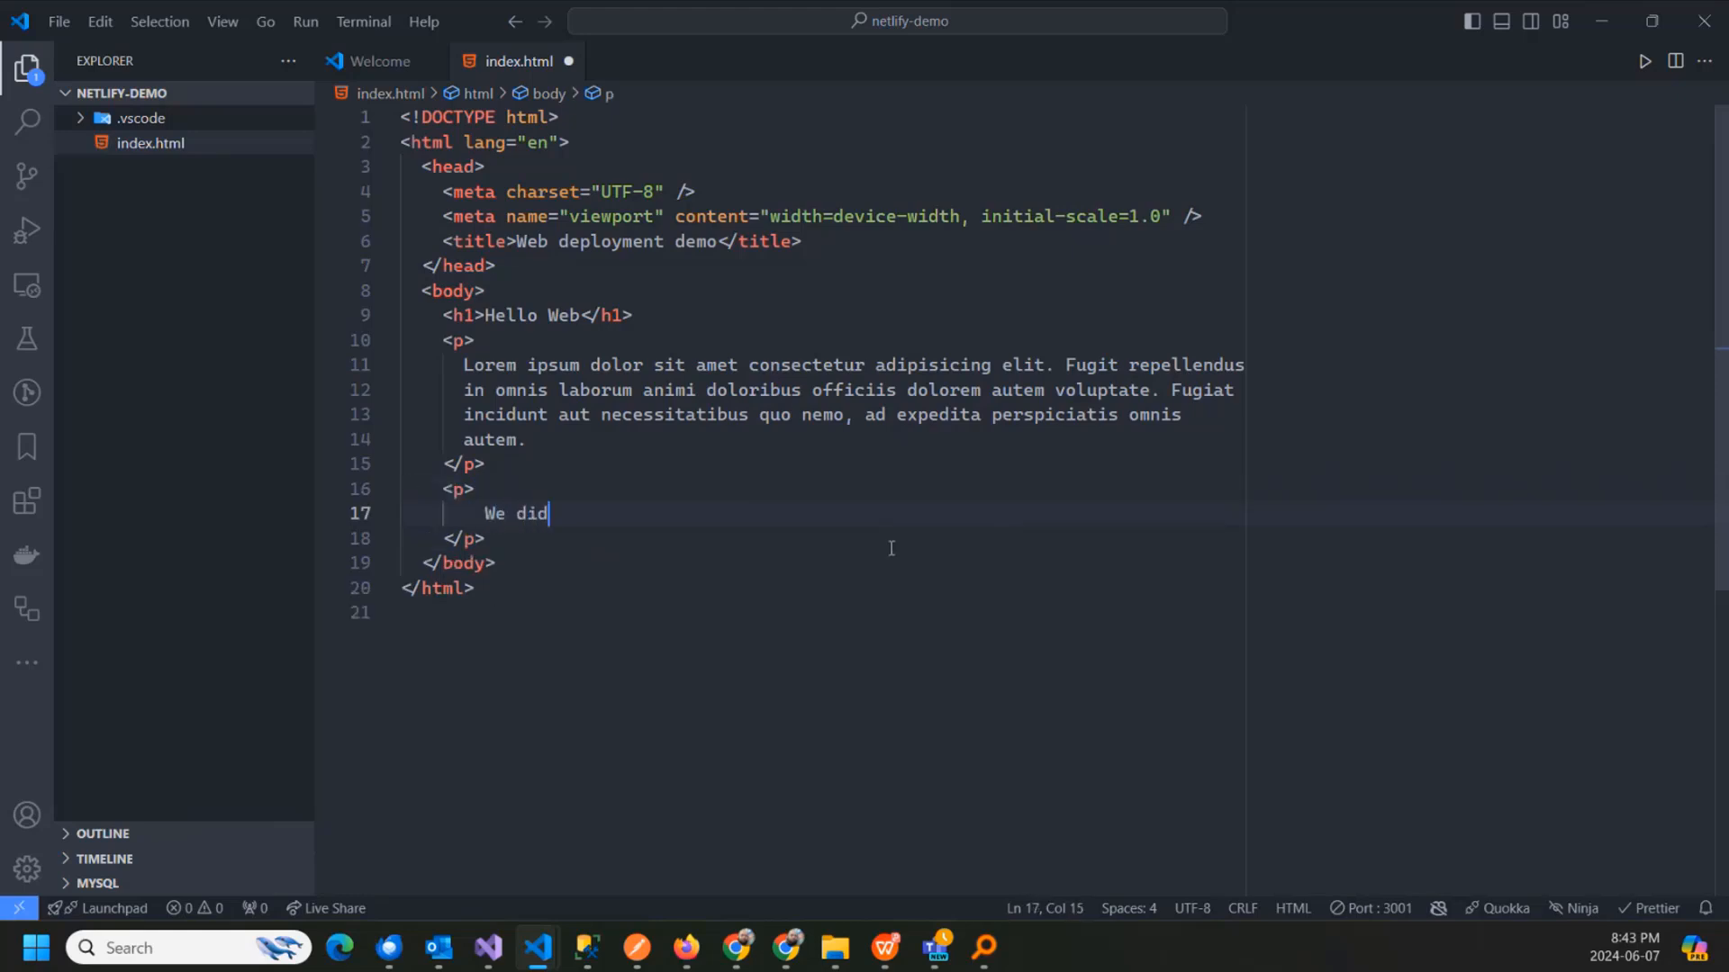
{"action": "type", "text": " it"}
Step: Change the "We did it" paragraph element to an h2 heading
{"action": "left_click", "coordinate": [462, 489]}
{"action": "key", "text": "BackSpace"}
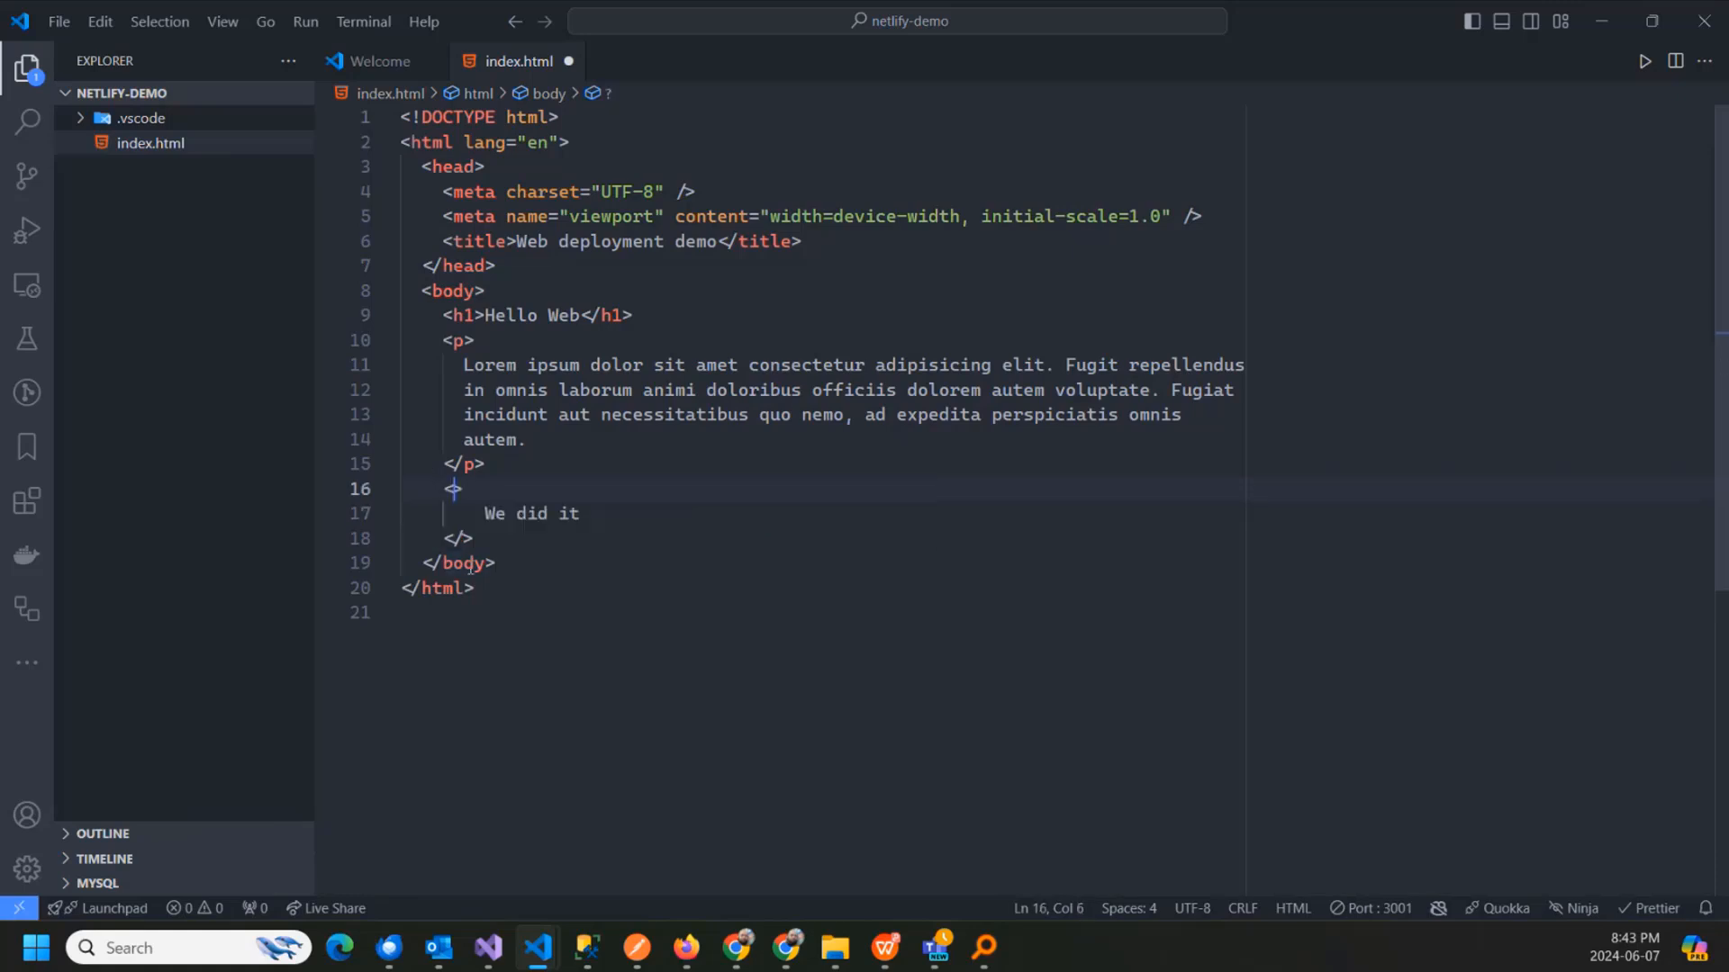
{"action": "type", "text": "h2"}
{"action": "left_click", "coordinate": [581, 620]}
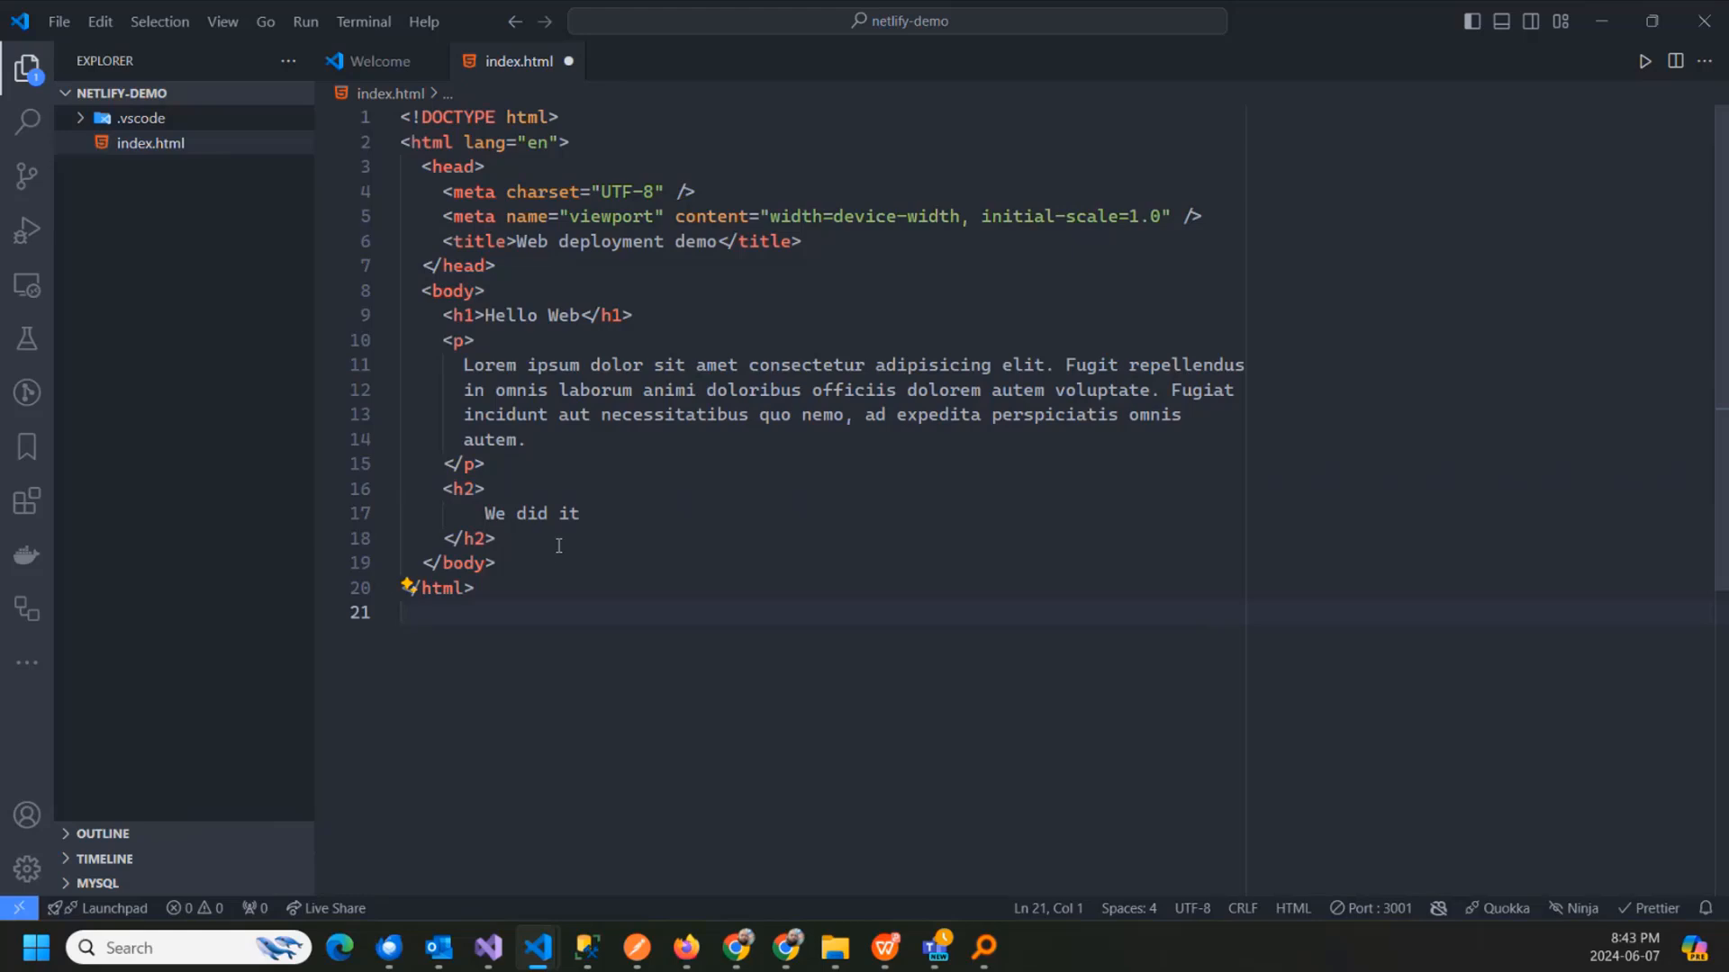
Step: Add an exclamation mark to the "We did it" heading and save index.html
{"action": "left_click", "coordinate": [594, 513]}
{"action": "type", "text": "!"}
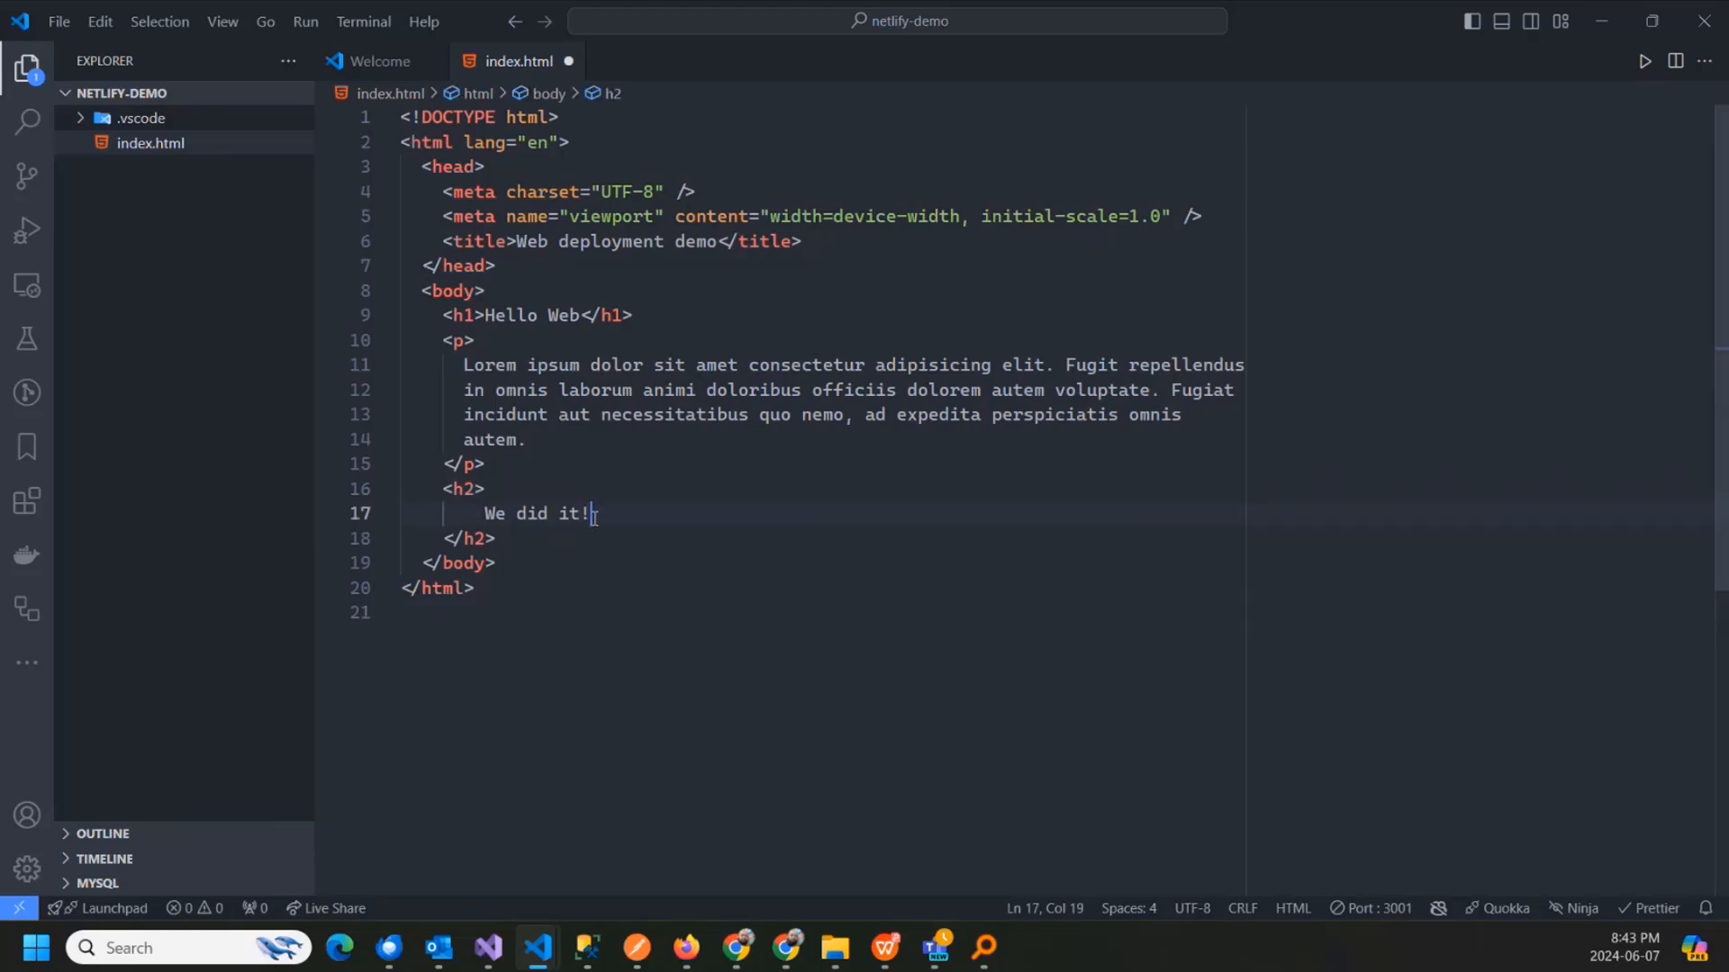
{"action": "key", "text": "ctrl+s"}
{"action": "left_click", "coordinate": [594, 538]}
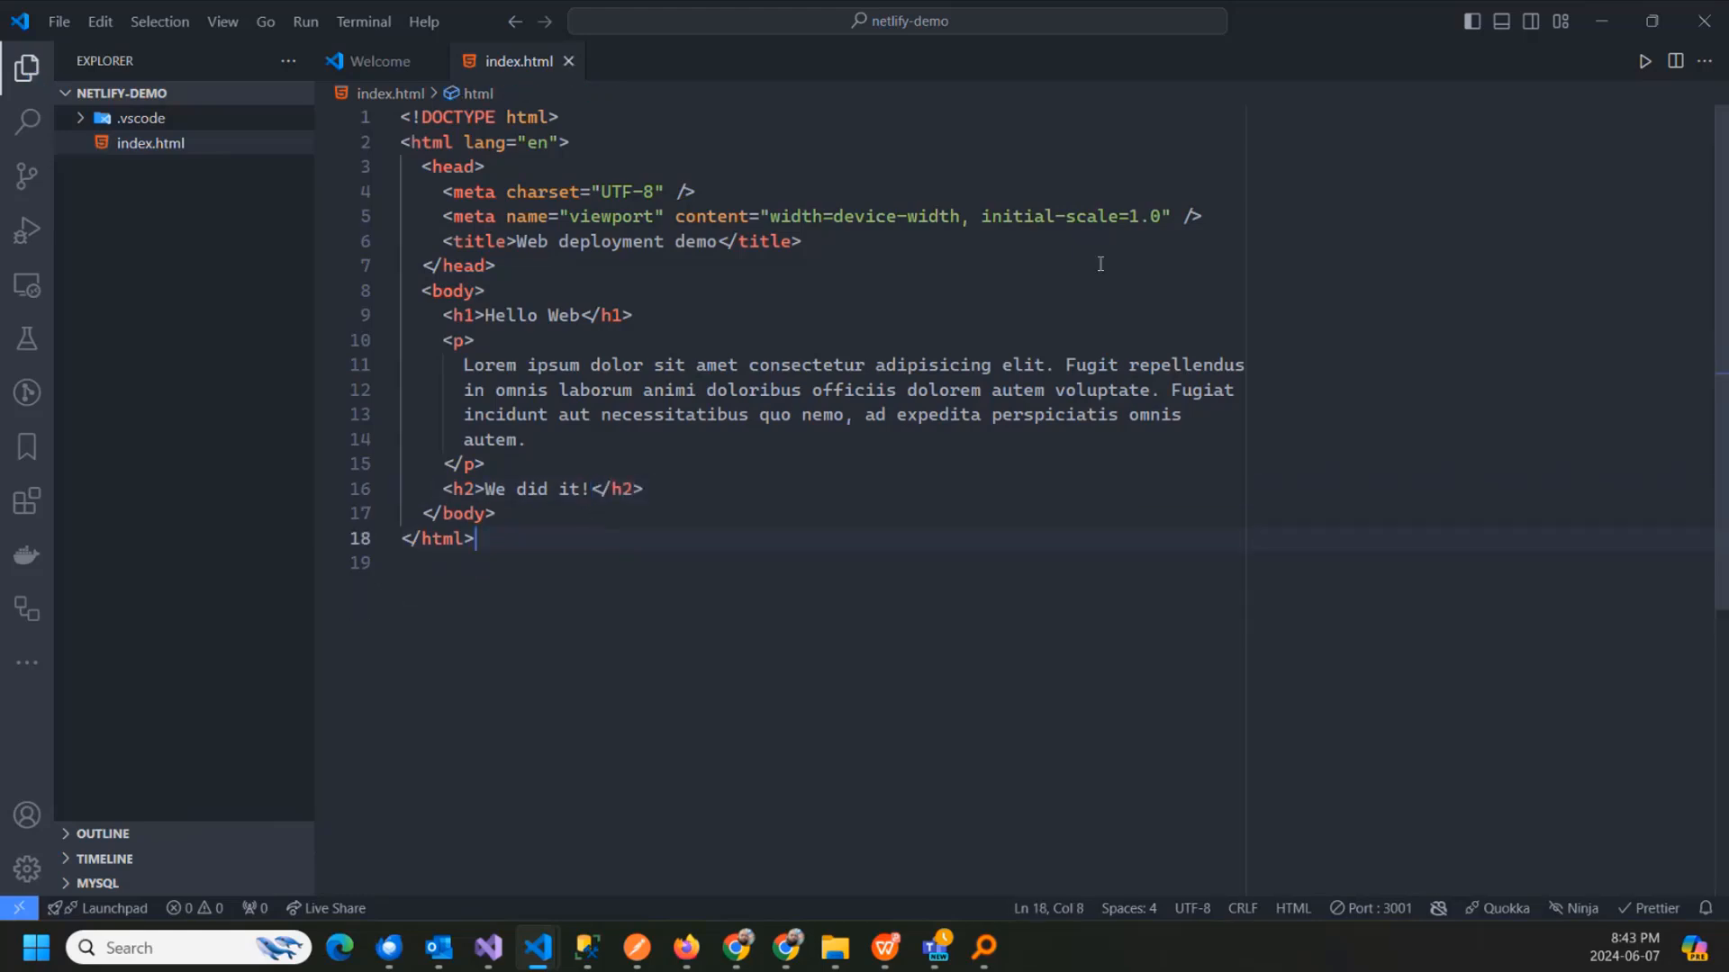
Step: Snap the editor window to the right half of the screen and bring up the code folder in File Explorer
{"action": "key", "text": "super+Right"}
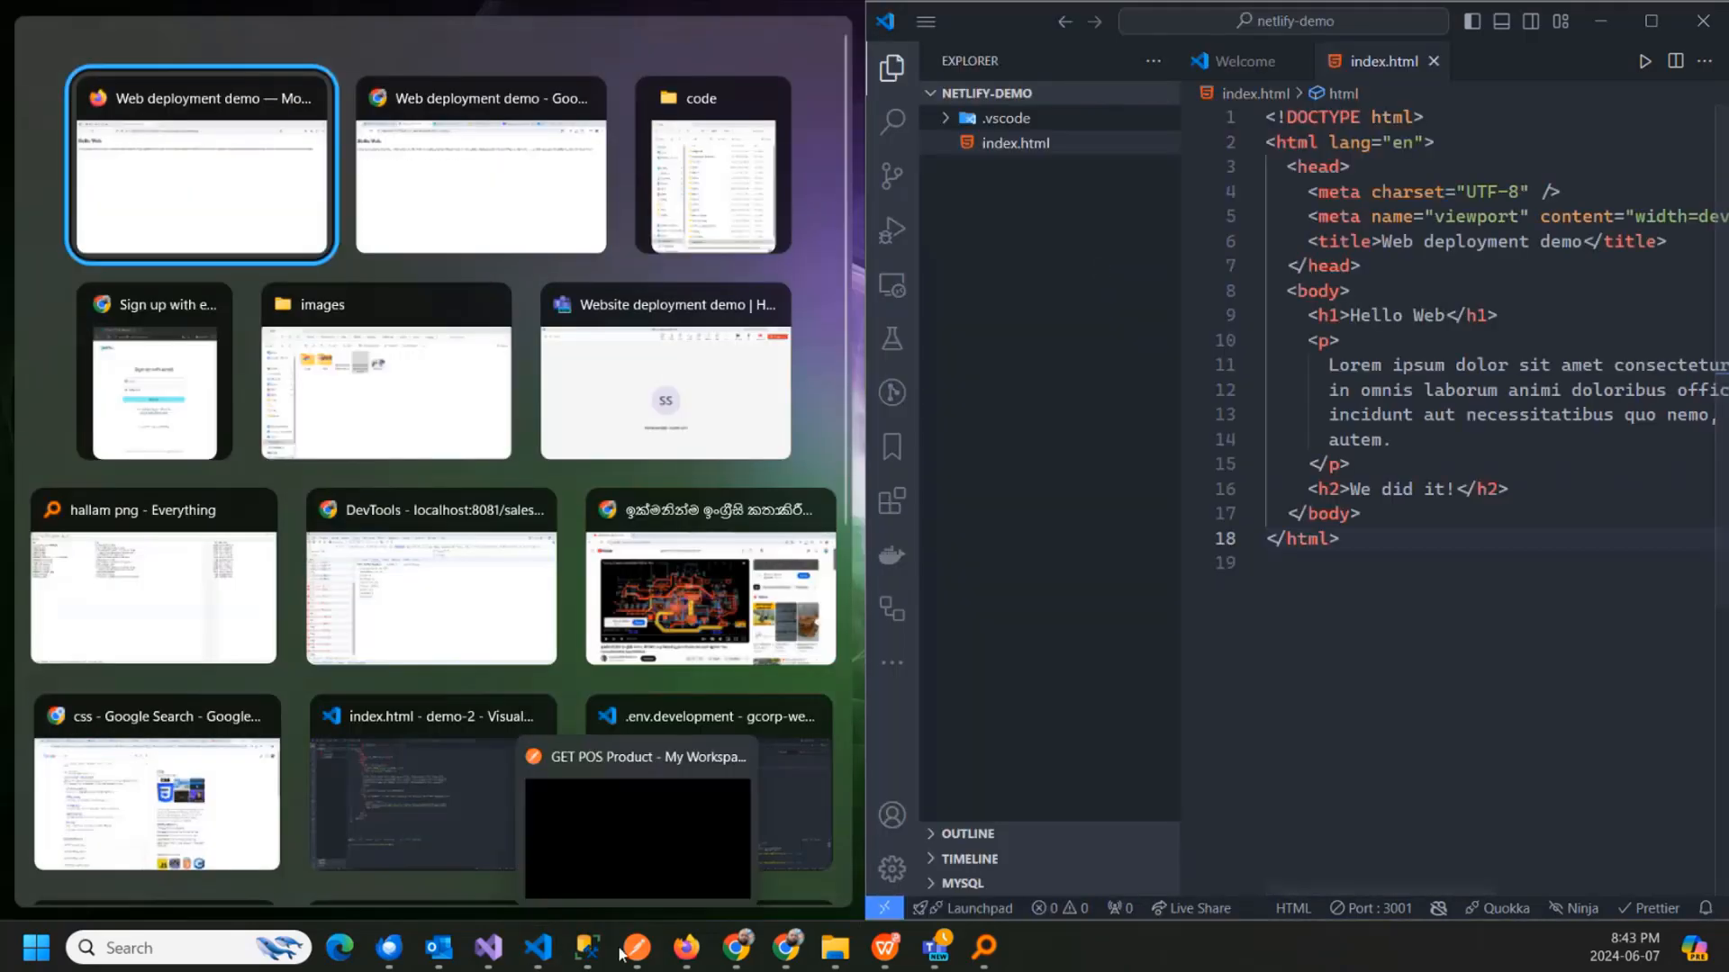
{"action": "left_click", "coordinate": [850, 952]}
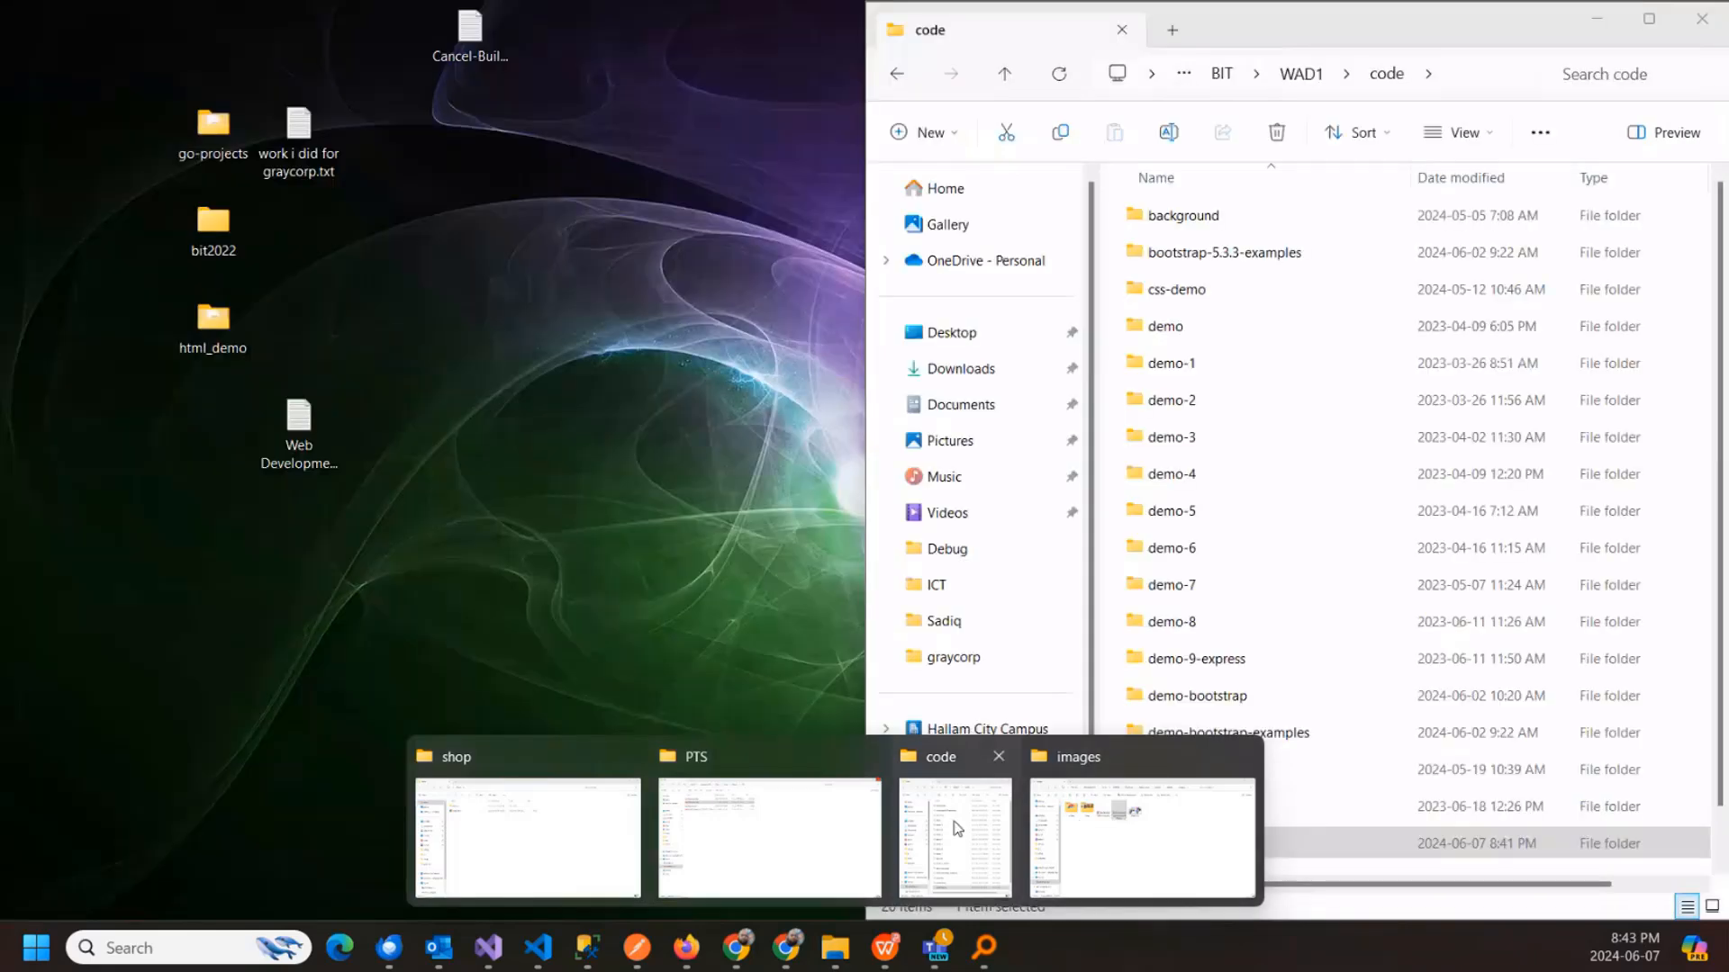
{"action": "left_click", "coordinate": [957, 828]}
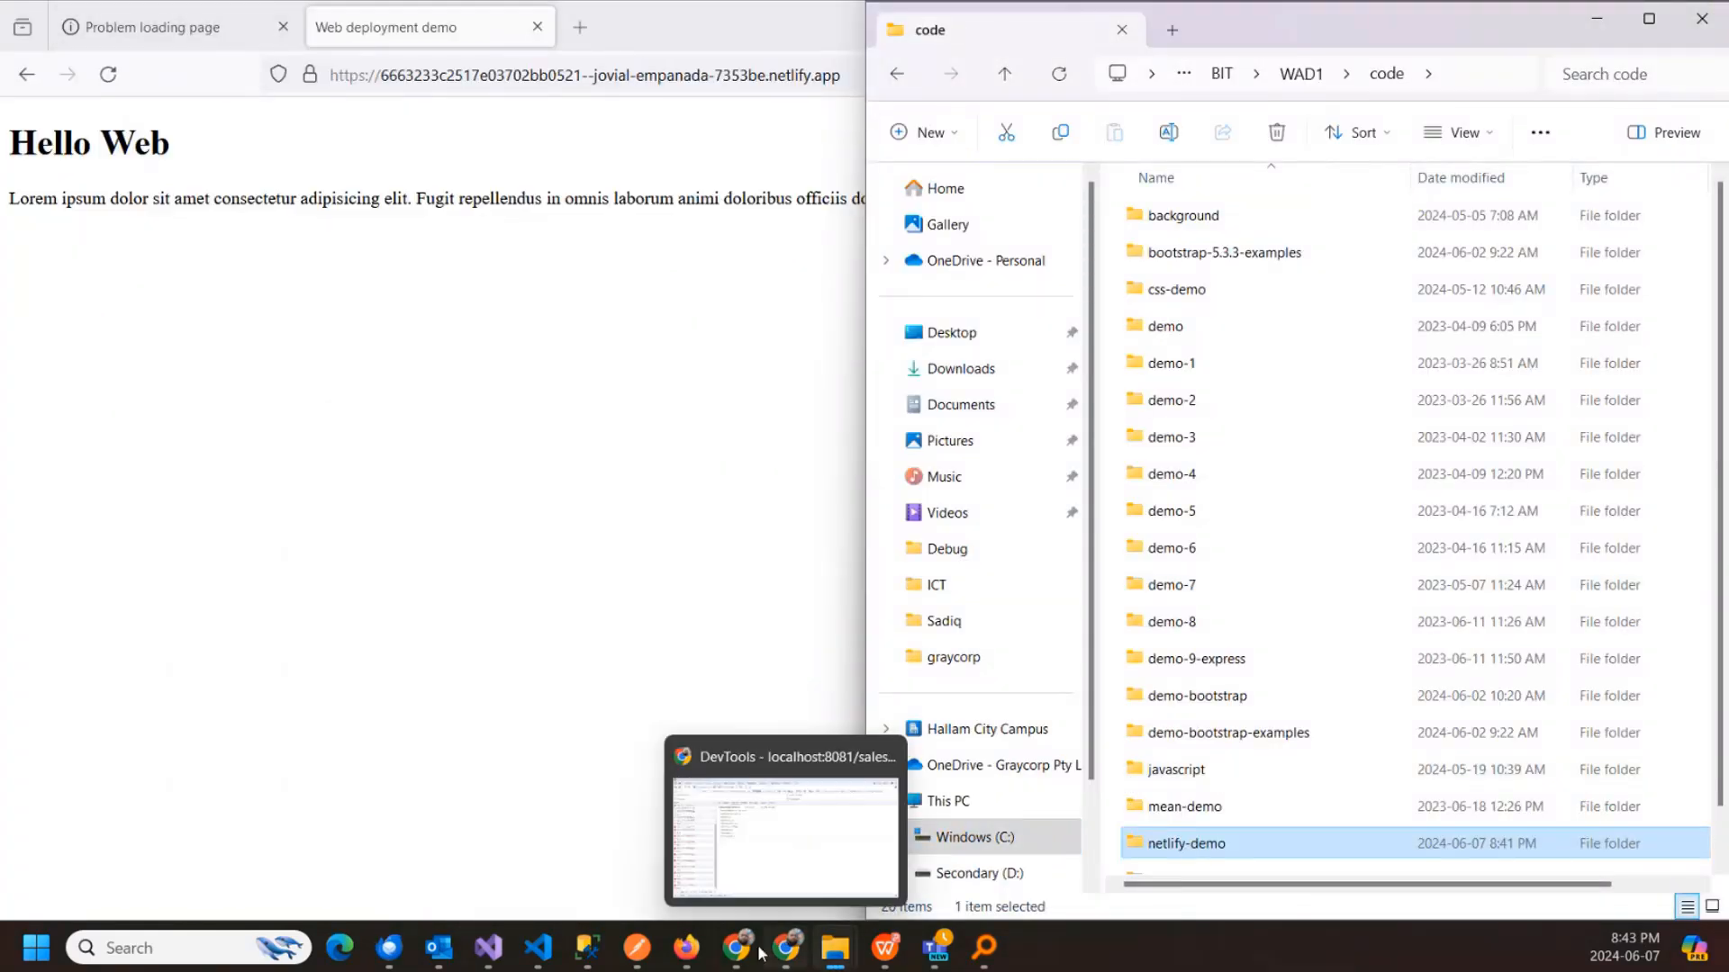
Step: Switch to Chrome's Netlify page and open the site's Deploys page at the area for uploading an updated site folder
{"action": "mouse_move", "coordinate": [757, 952]}
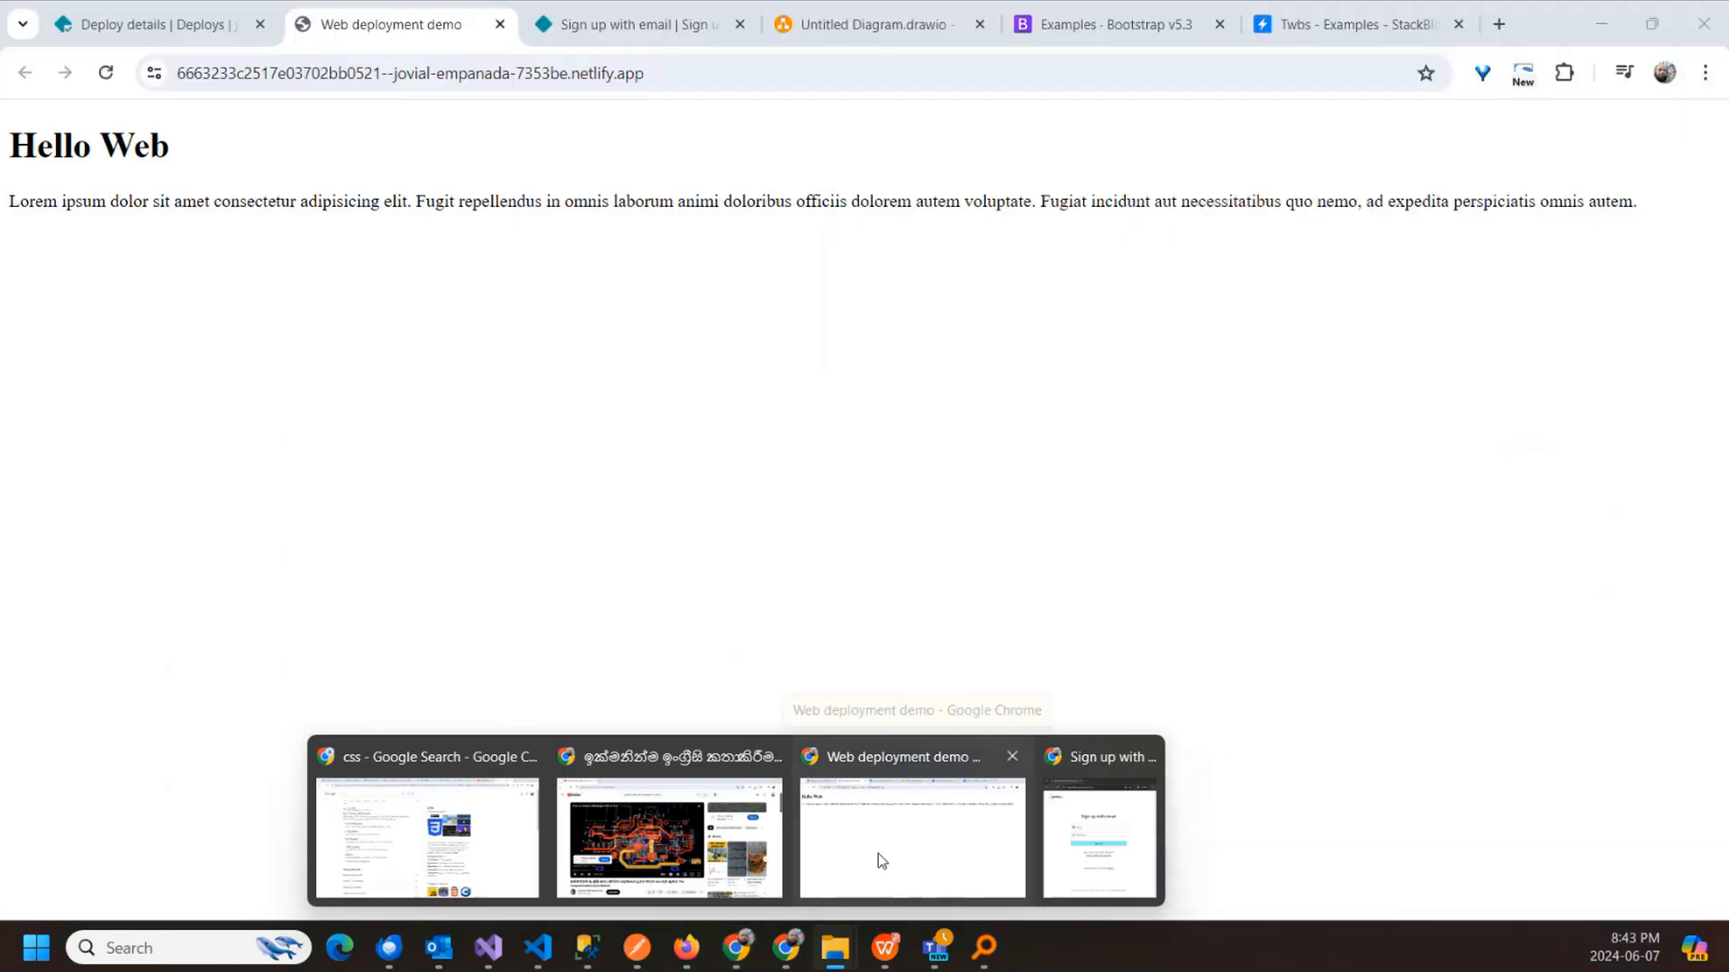
{"action": "left_click", "coordinate": [930, 845]}
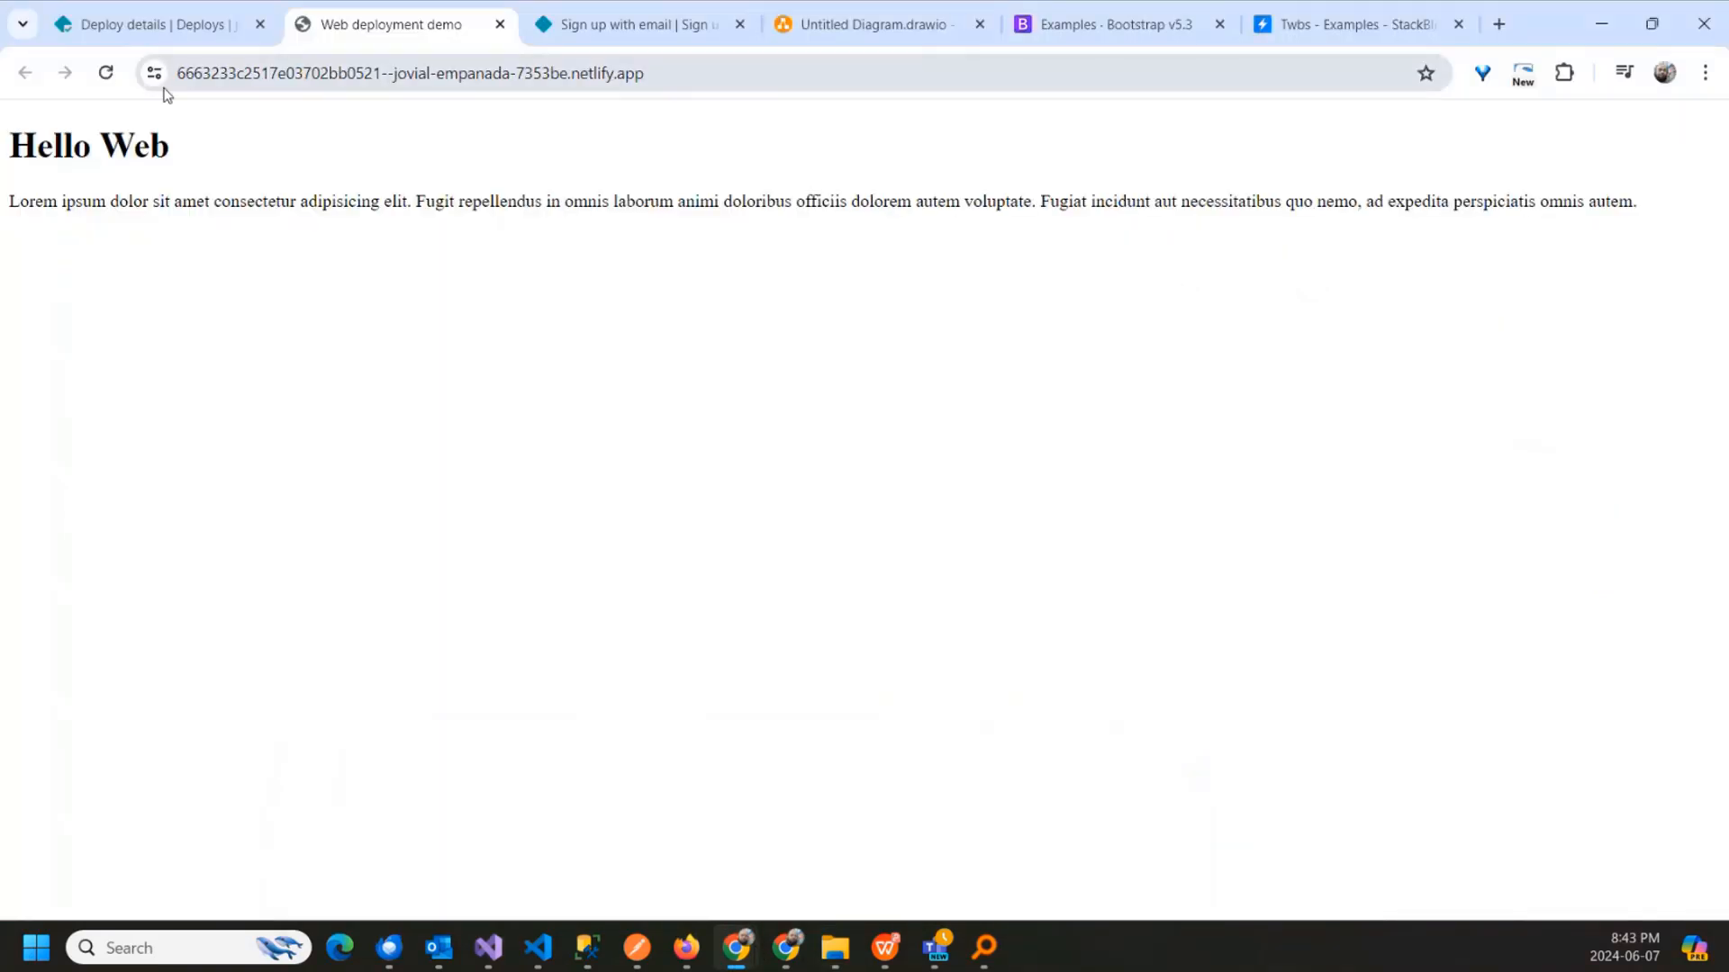
{"action": "left_click", "coordinate": [173, 36]}
{"action": "scroll", "coordinate": [613, 645], "scroll_direction": "down", "scroll_amount": 8}
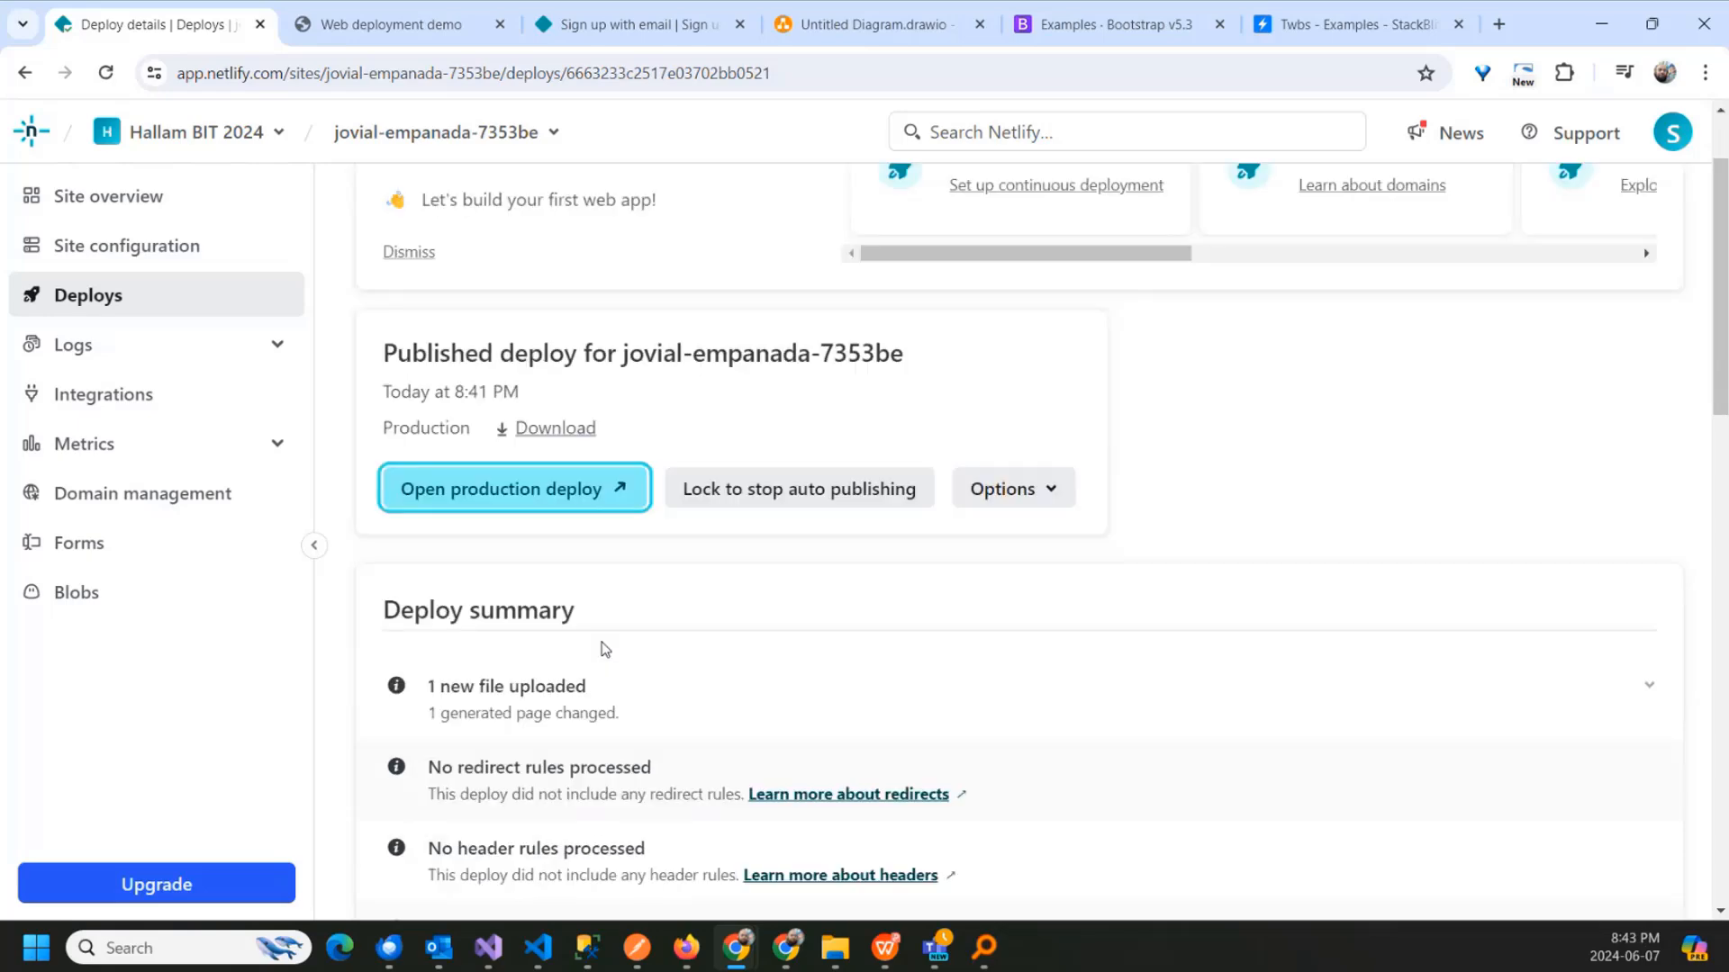
{"action": "scroll", "coordinate": [603, 646], "scroll_direction": "up", "scroll_amount": 3}
{"action": "scroll", "coordinate": [603, 645], "scroll_direction": "up", "scroll_amount": 4}
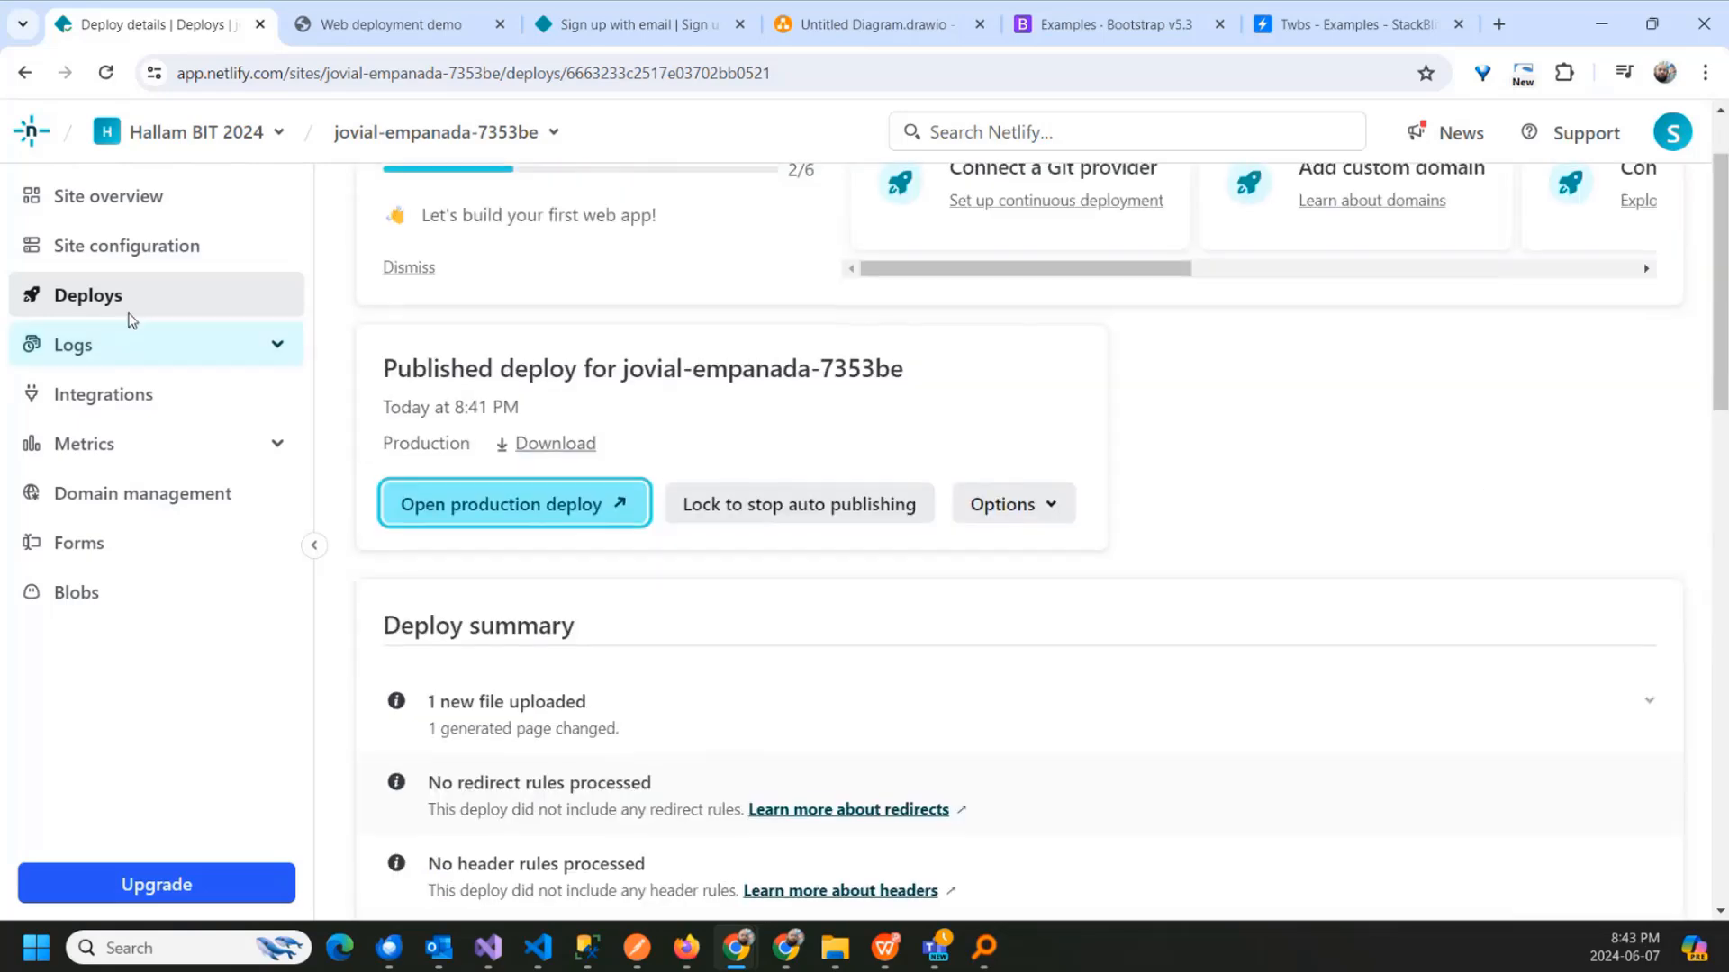
{"action": "left_click", "coordinate": [136, 288]}
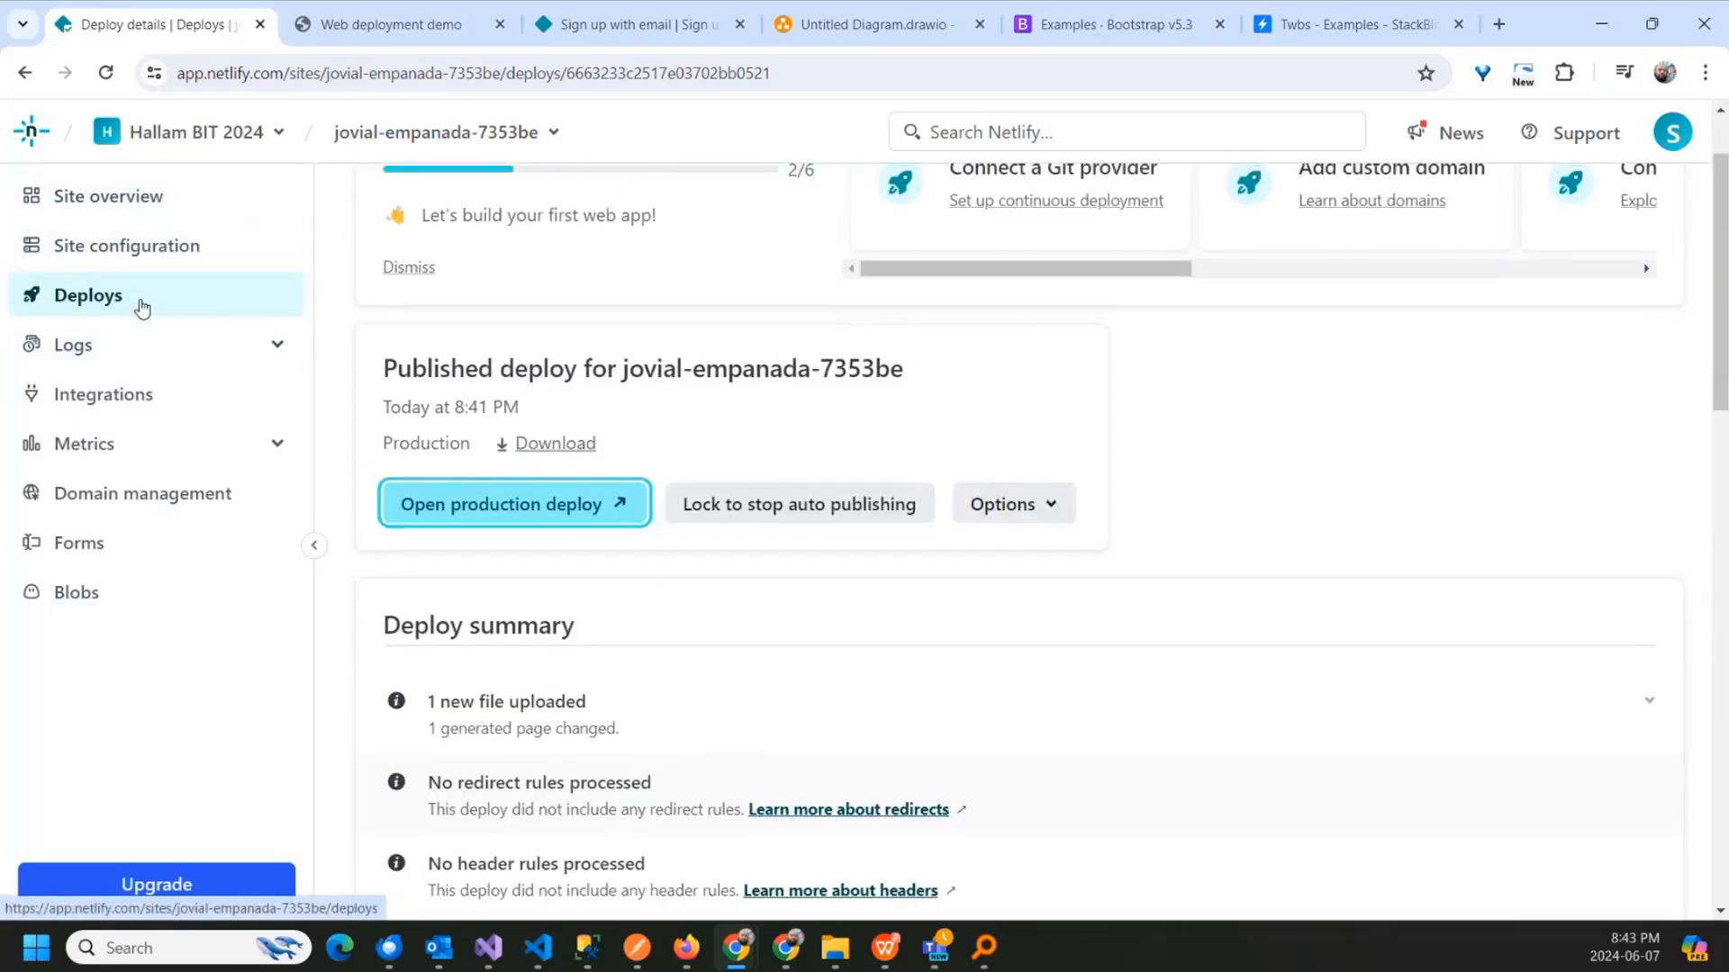
{"action": "scroll", "coordinate": [970, 587], "scroll_direction": "down", "scroll_amount": 5}
{"action": "scroll", "coordinate": [968, 589], "scroll_direction": "down", "scroll_amount": 3}
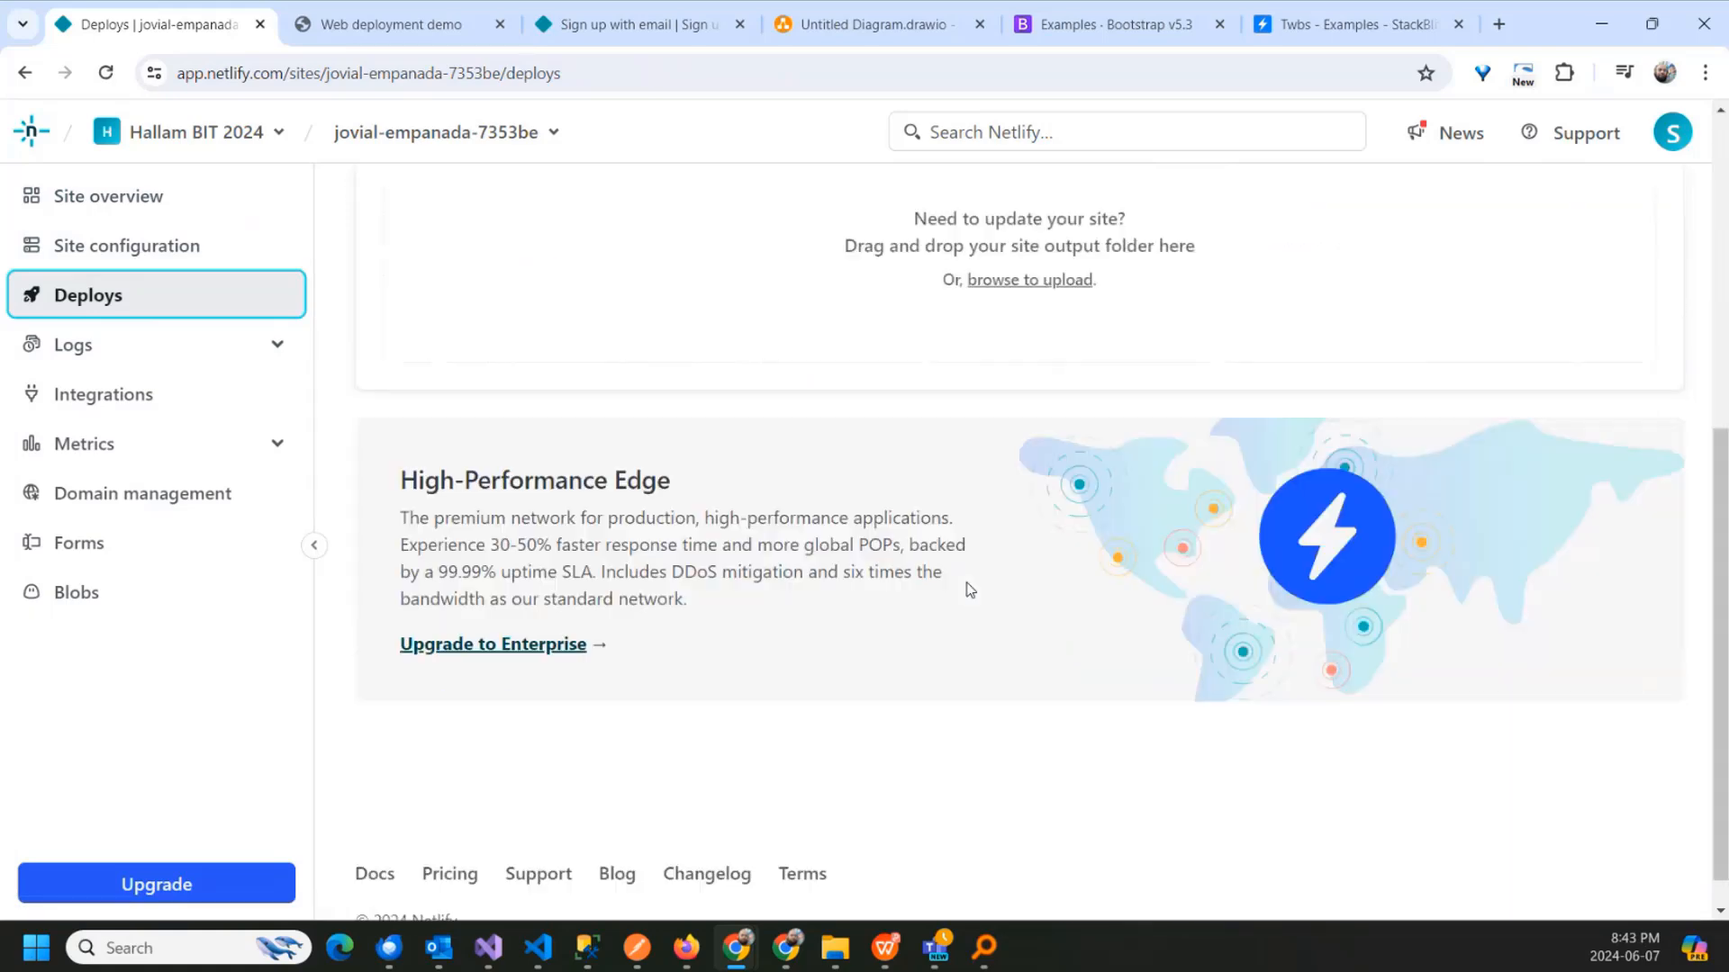
{"action": "scroll", "coordinate": [965, 589], "scroll_direction": "up", "scroll_amount": 4}
{"action": "scroll", "coordinate": [968, 583], "scroll_direction": "down", "scroll_amount": 1}
{"action": "scroll", "coordinate": [968, 586], "scroll_direction": "up", "scroll_amount": 3}
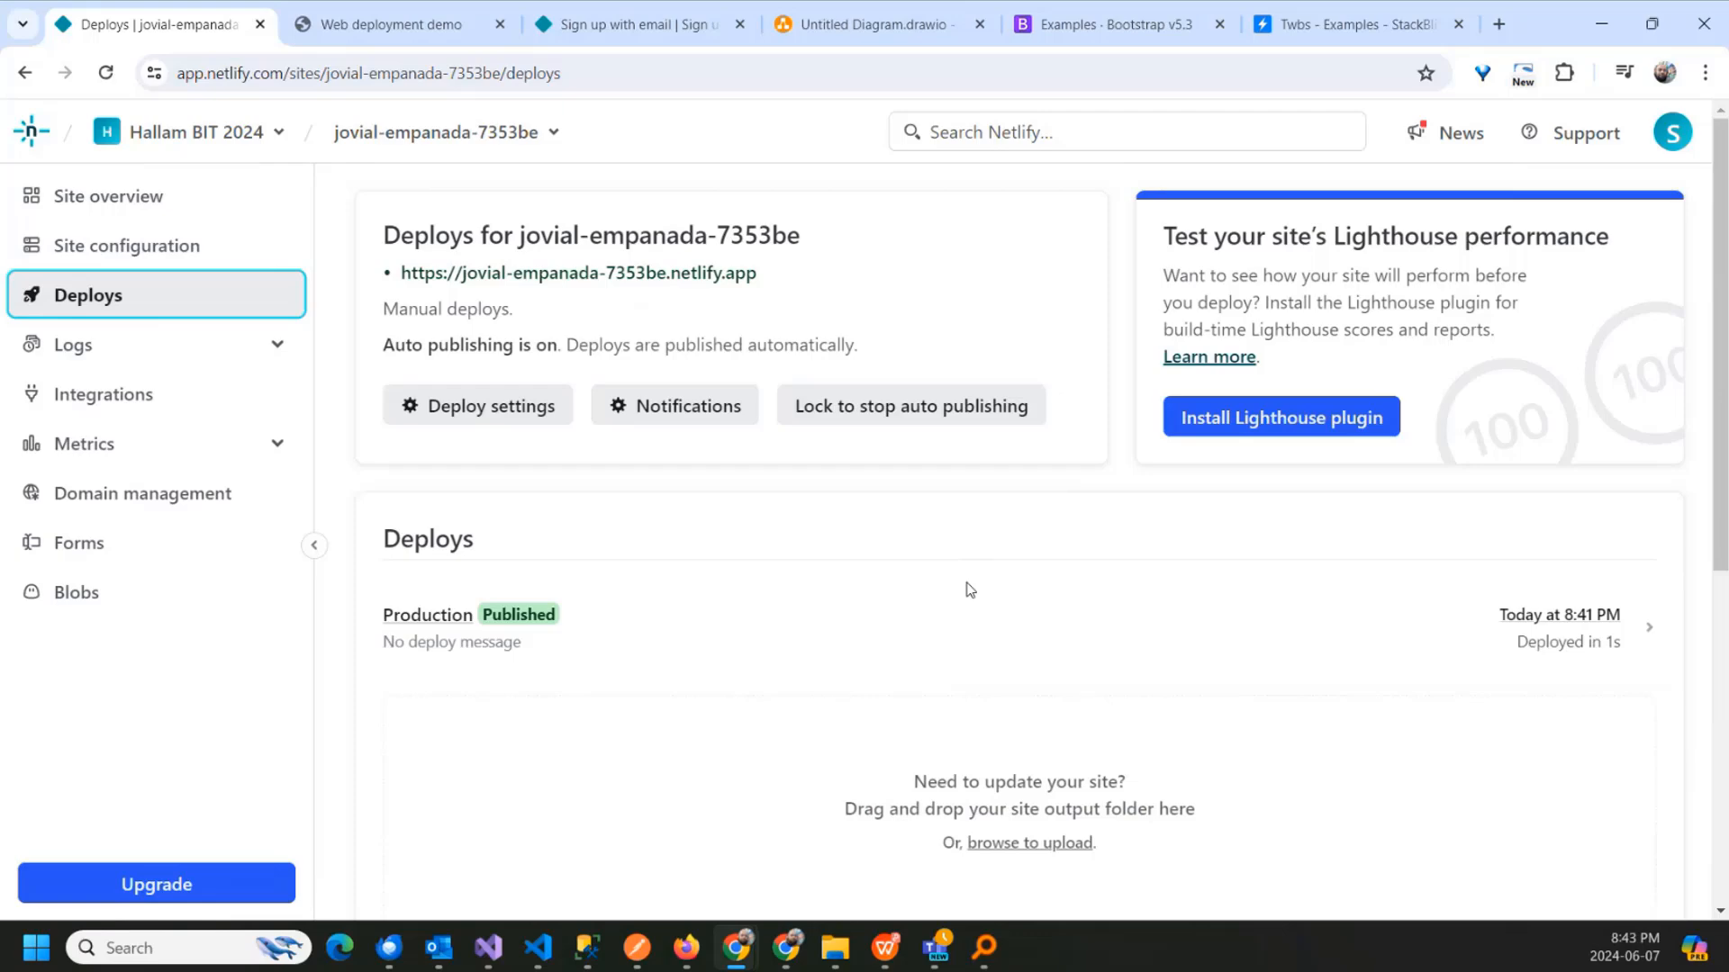
{"action": "scroll", "coordinate": [968, 586], "scroll_direction": "down", "scroll_amount": 3}
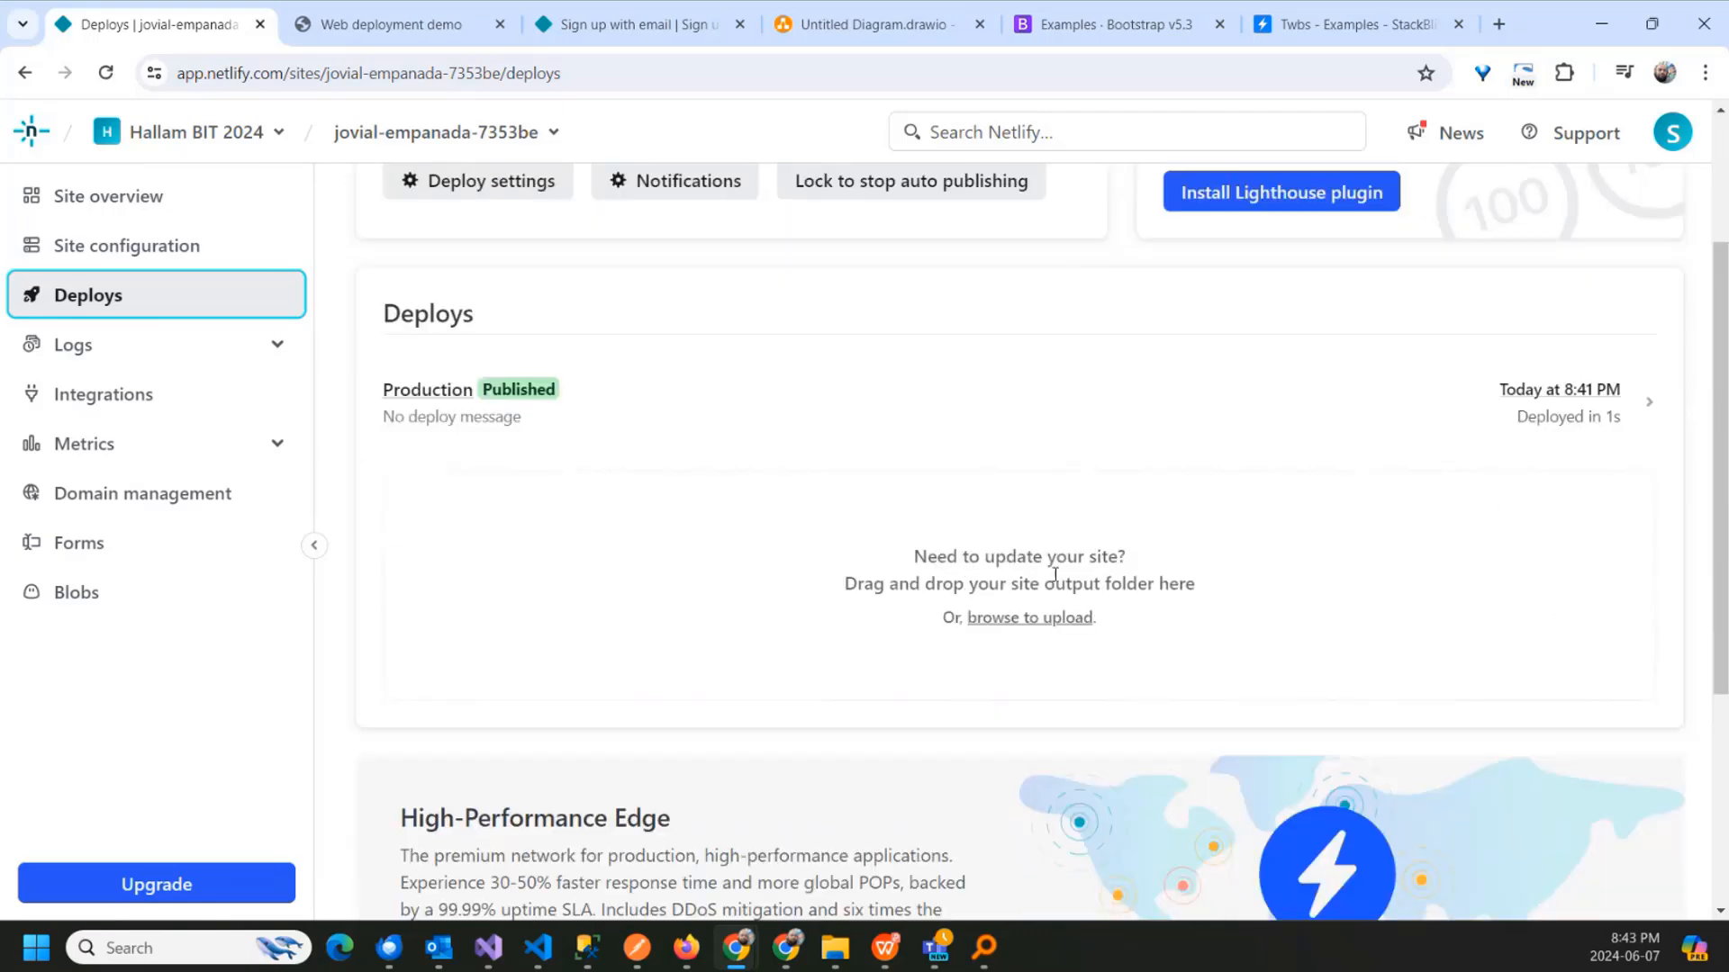
Step: Bring up the code folder in File Explorer and upload its netlify-demo folder to the site's deploy area to redeploy it
{"action": "mouse_move", "coordinate": [834, 947]}
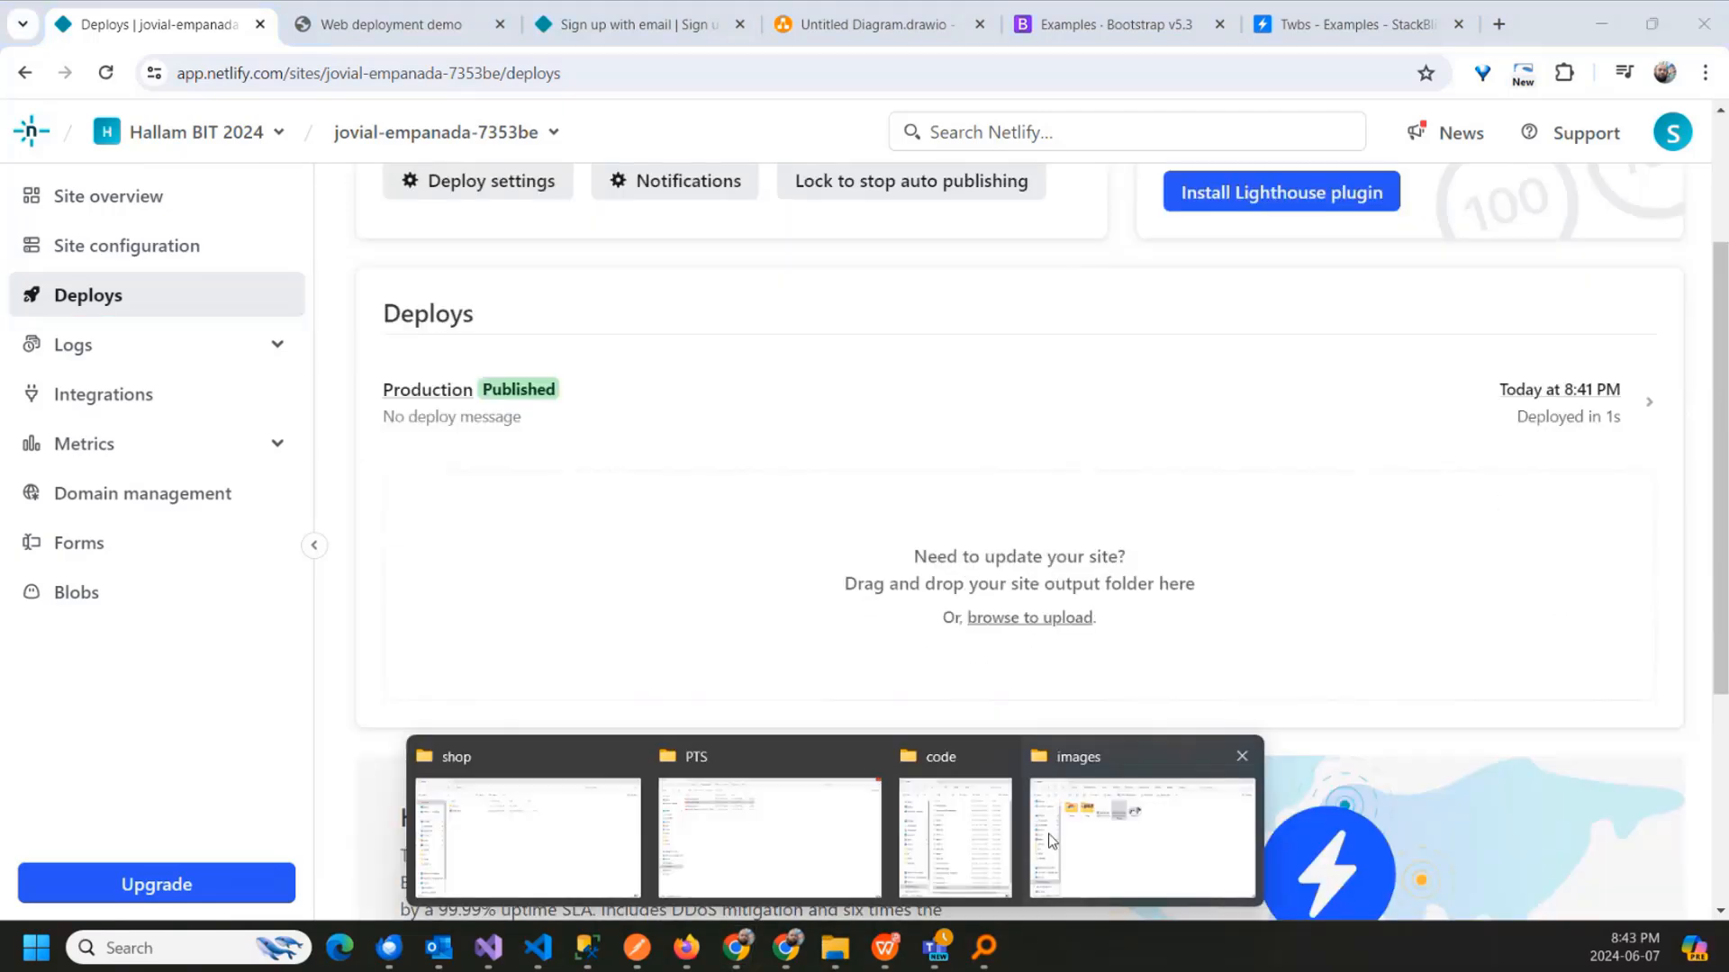
{"action": "left_click", "coordinate": [954, 838]}
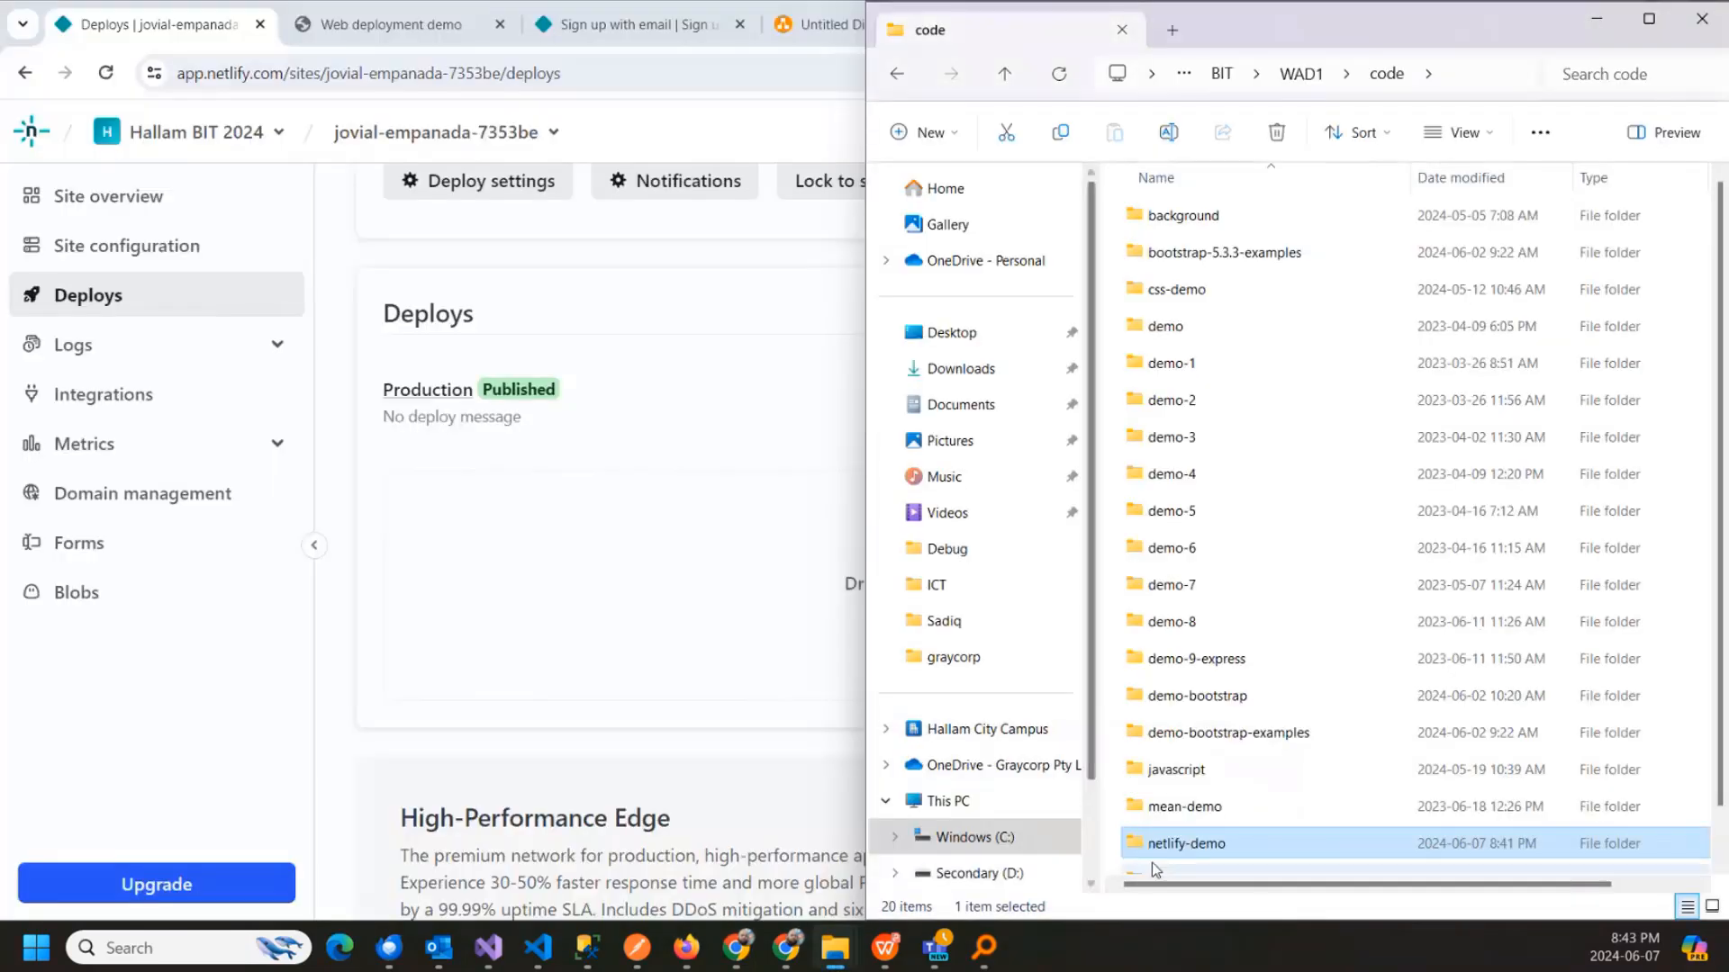
{"action": "left_click_drag", "start_coordinate": [1184, 801], "coordinate": [679, 407]}
Step: Open the details of the newest production deploy and launch its deployed page
{"action": "scroll", "coordinate": [991, 651], "scroll_direction": "up", "scroll_amount": 5}
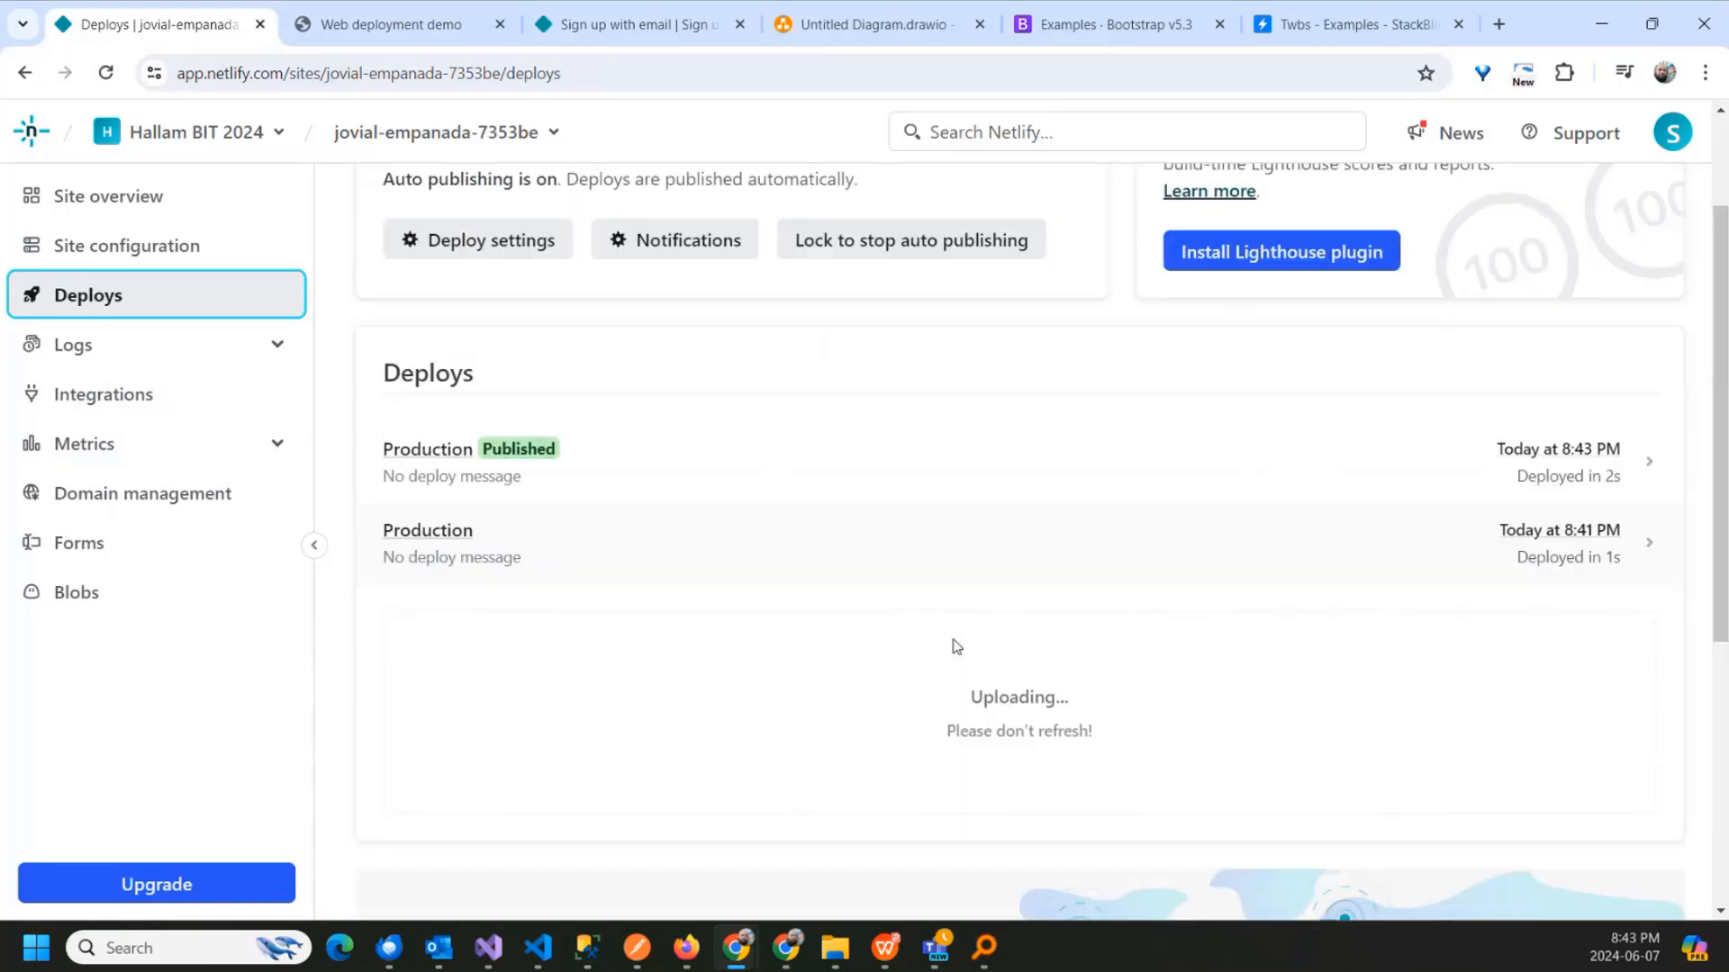
{"action": "left_click", "coordinate": [419, 475]}
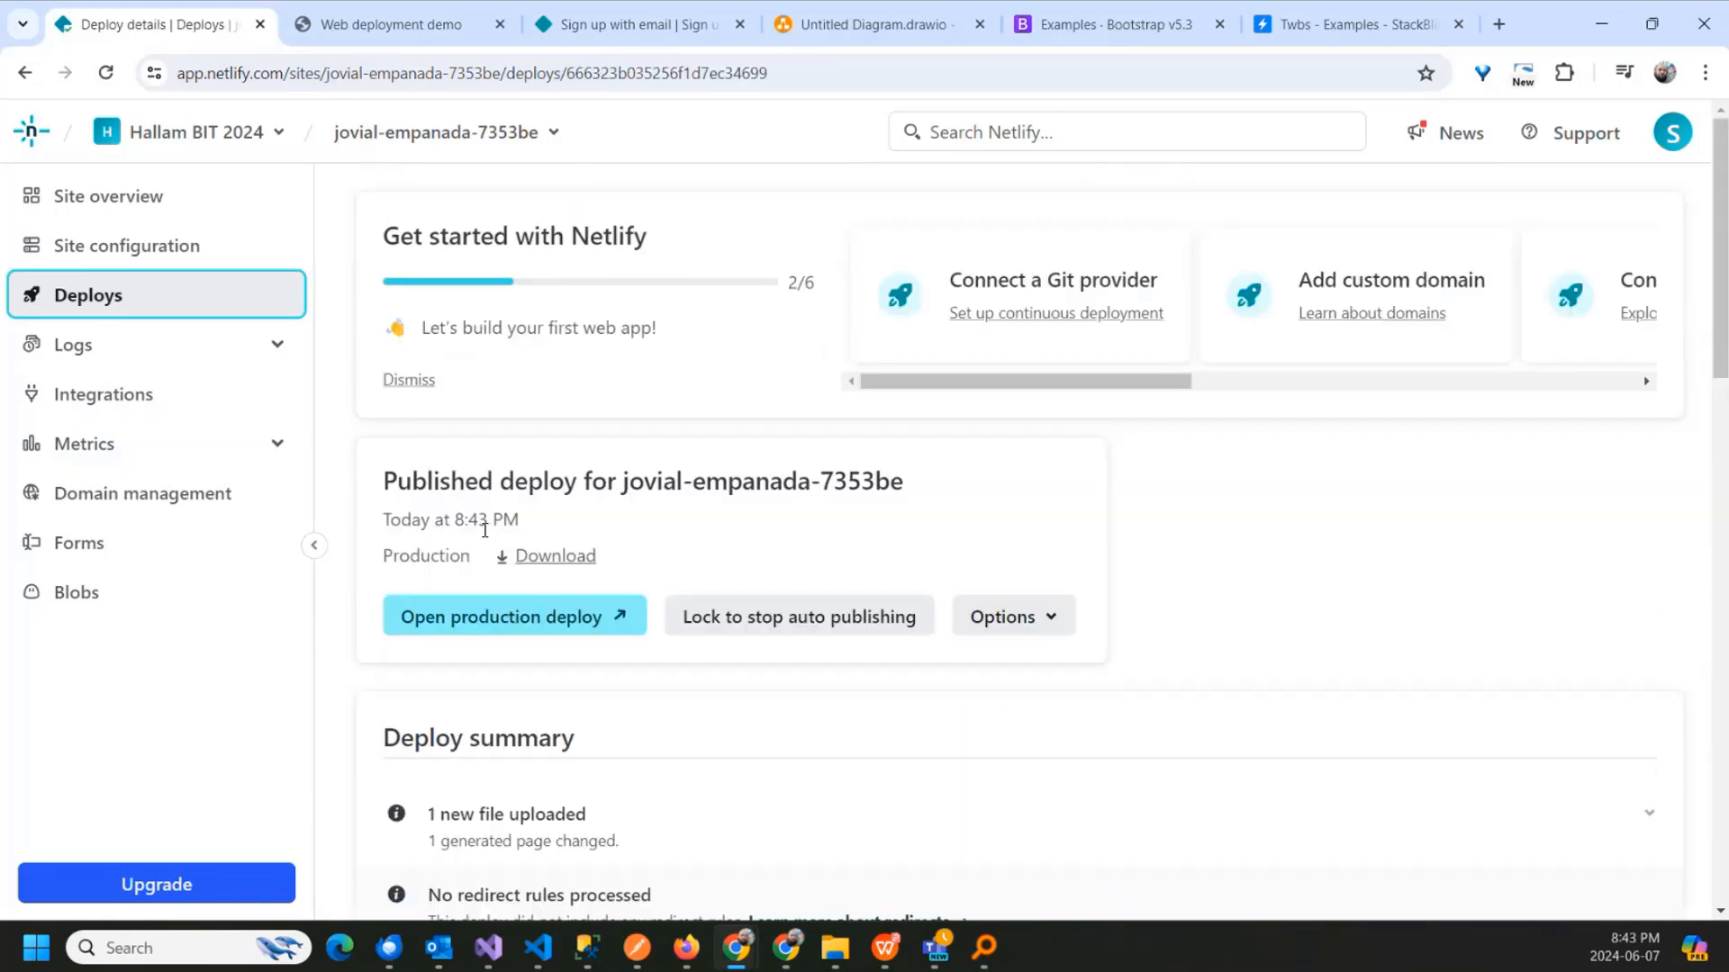
{"action": "scroll", "coordinate": [485, 529], "scroll_direction": "down", "scroll_amount": 1}
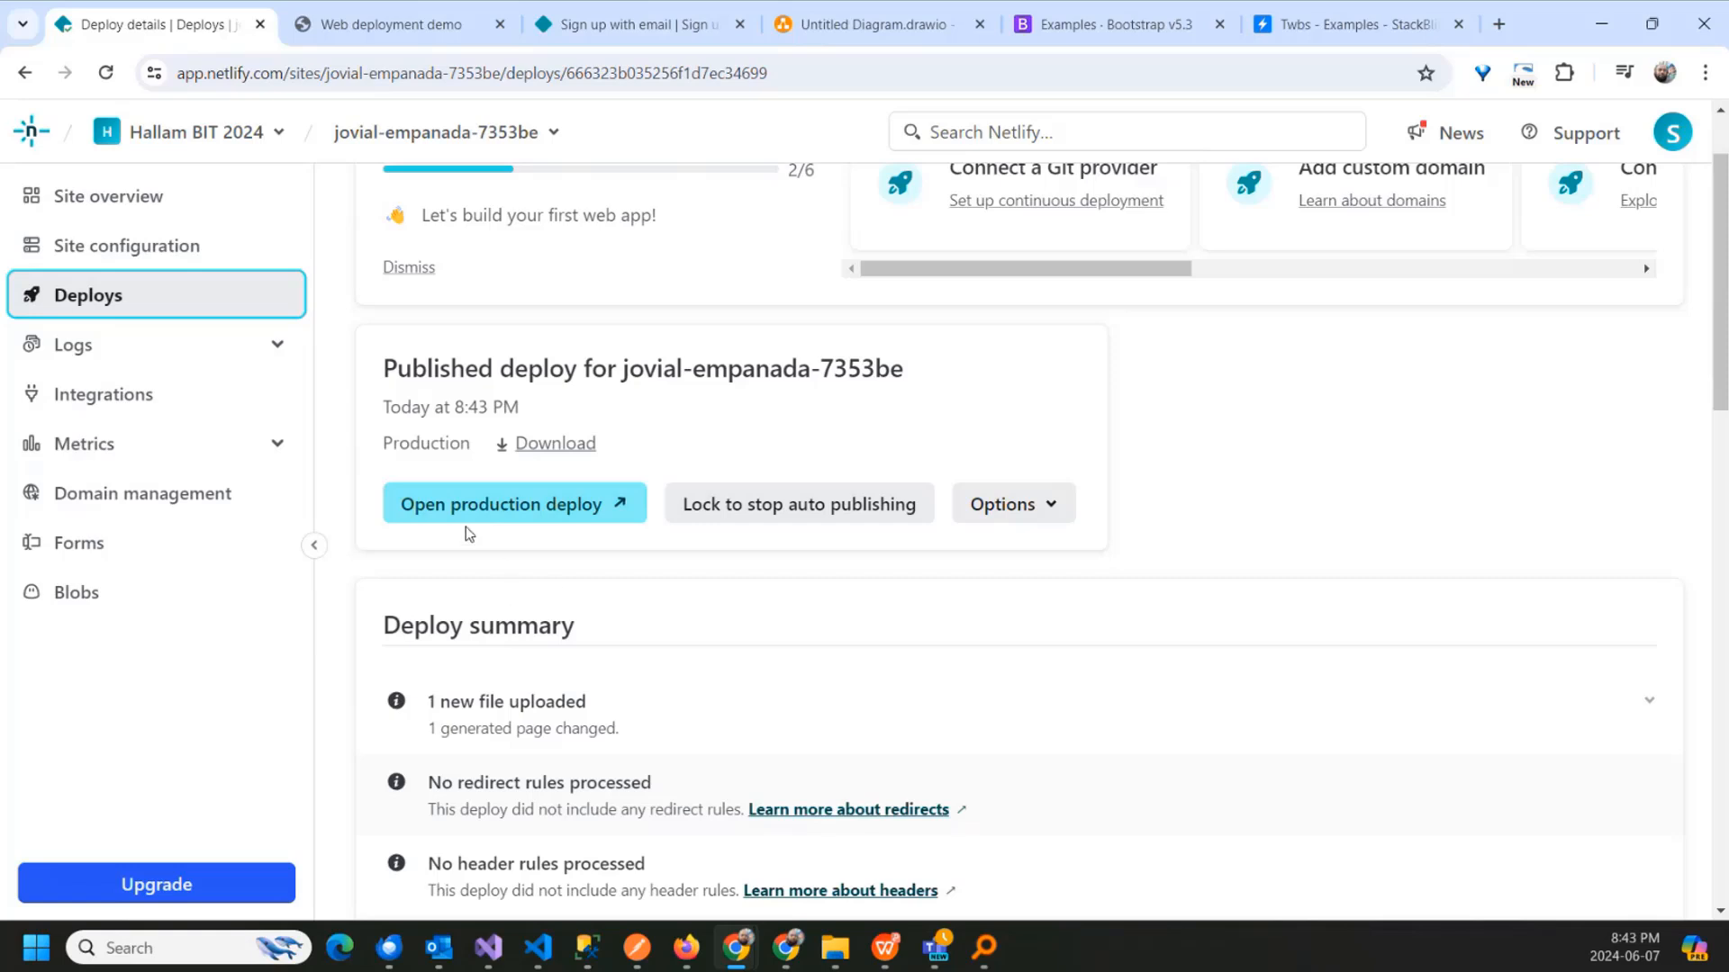
{"action": "scroll", "coordinate": [495, 583], "scroll_direction": "down", "scroll_amount": 2}
{"action": "scroll", "coordinate": [494, 580], "scroll_direction": "up", "scroll_amount": 2}
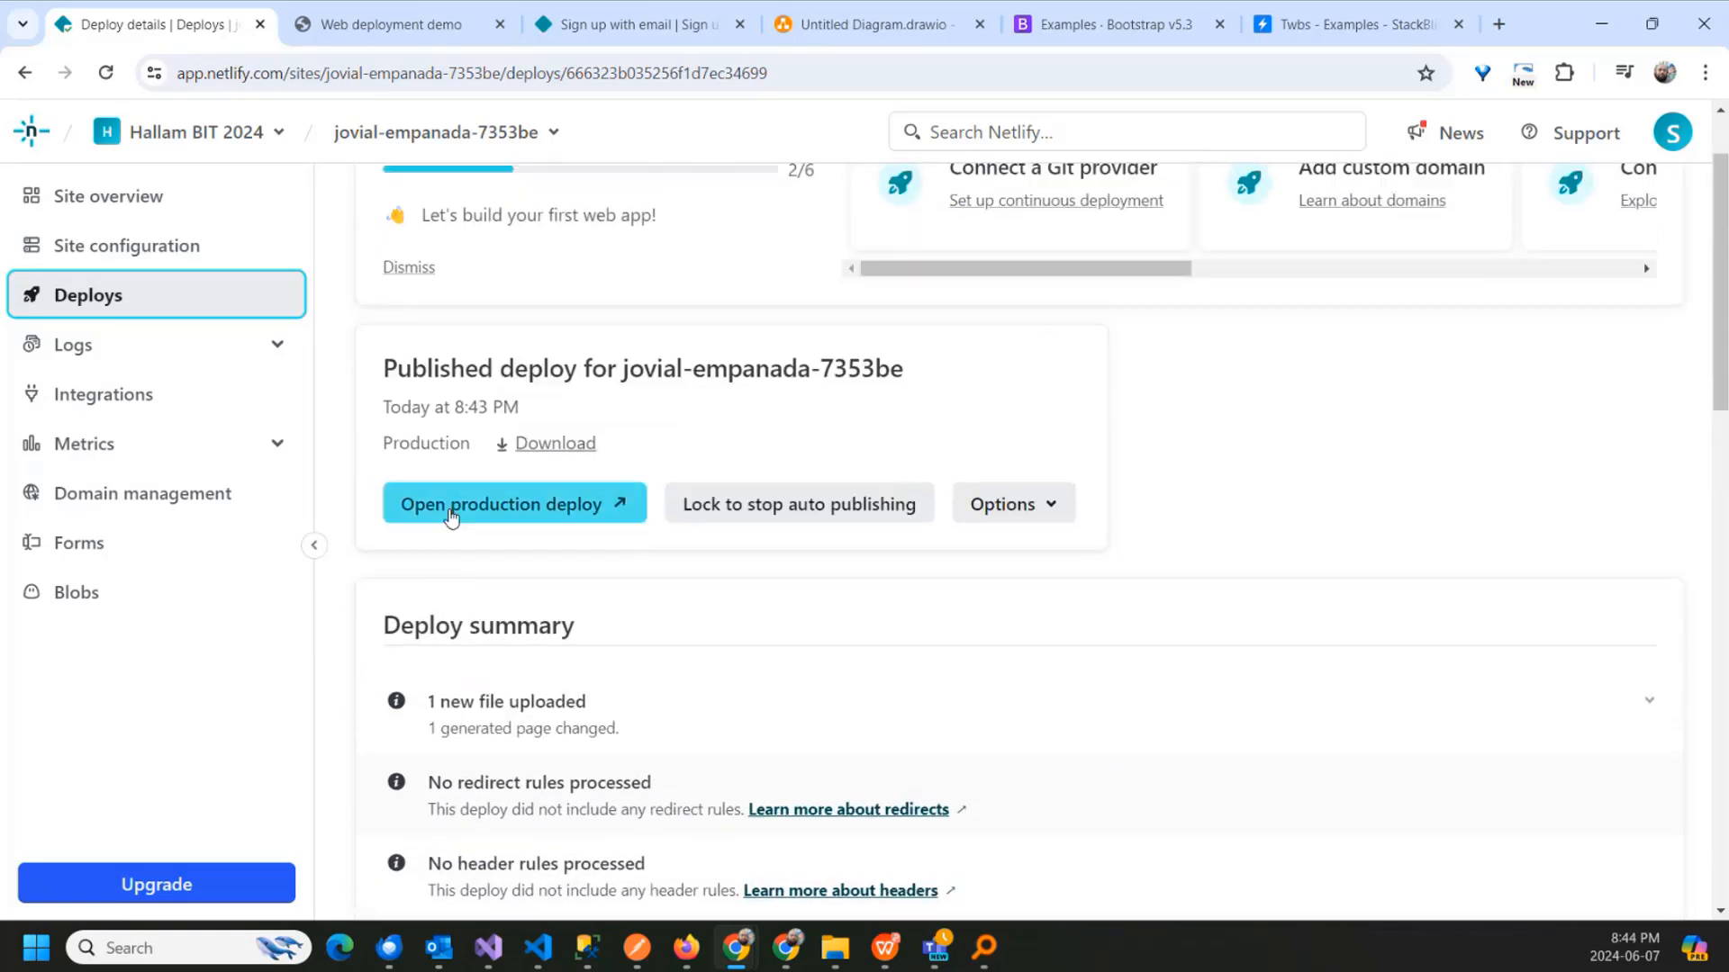
{"action": "left_click", "coordinate": [509, 506]}
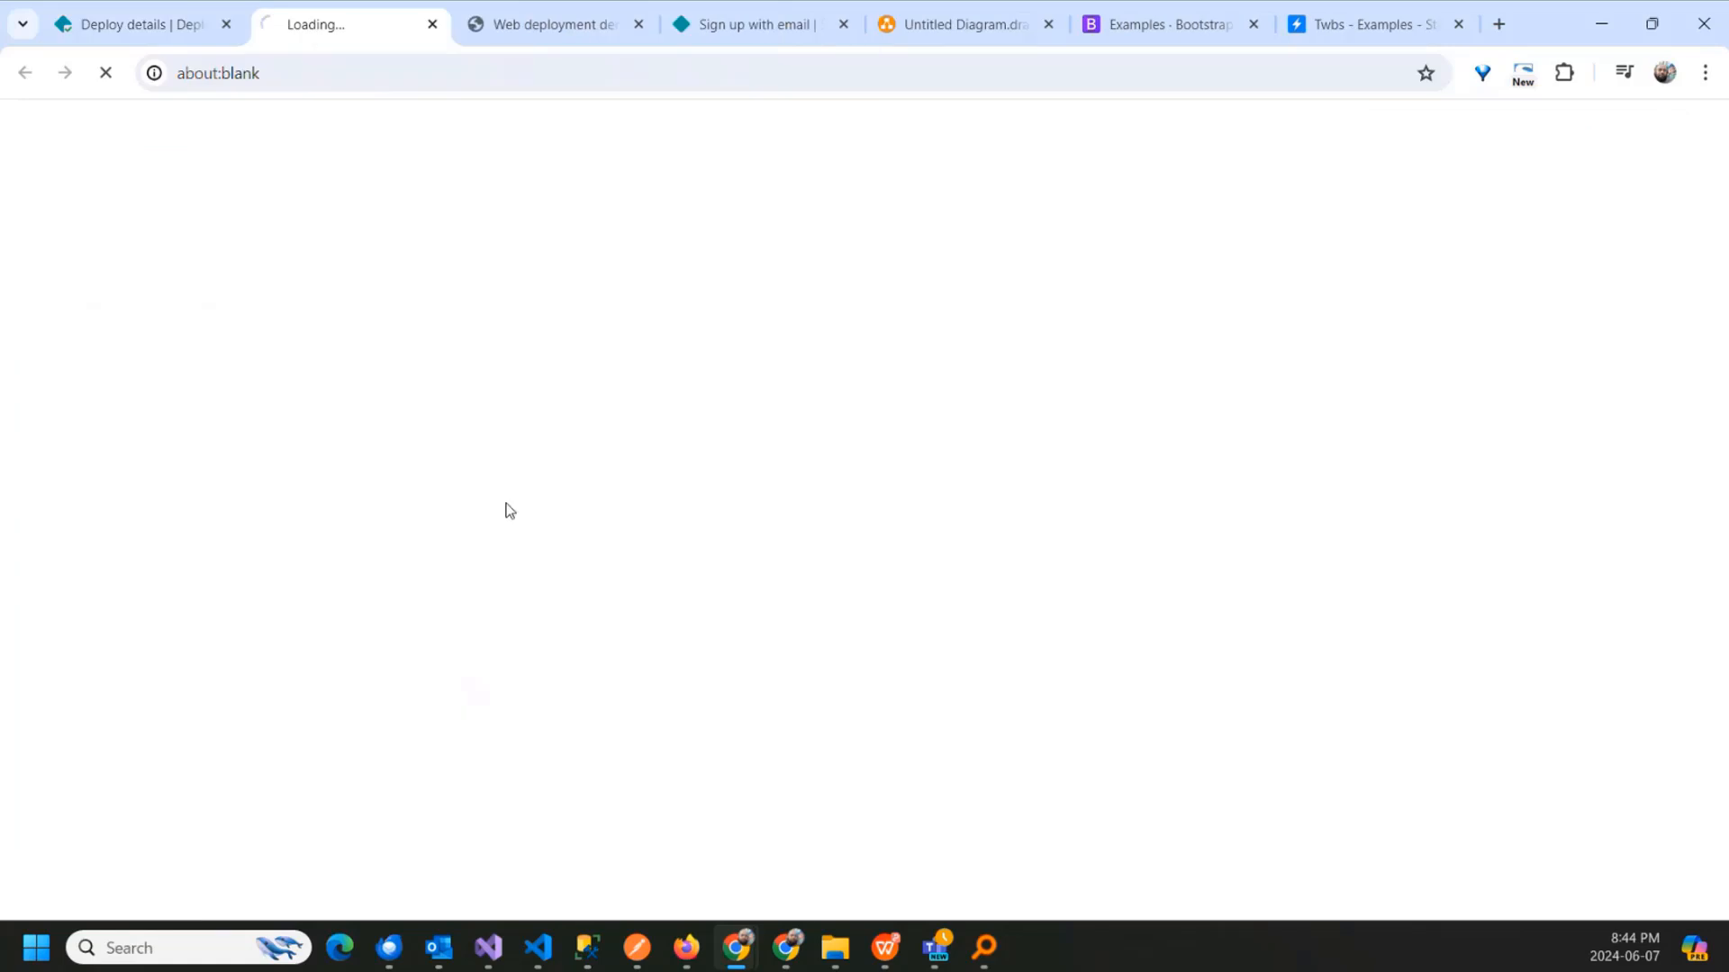
Step: Check the "We did it!" heading and the web address of the redeployed page
{"action": "left_click_drag", "start_coordinate": [133, 259], "coordinate": [7, 262]}
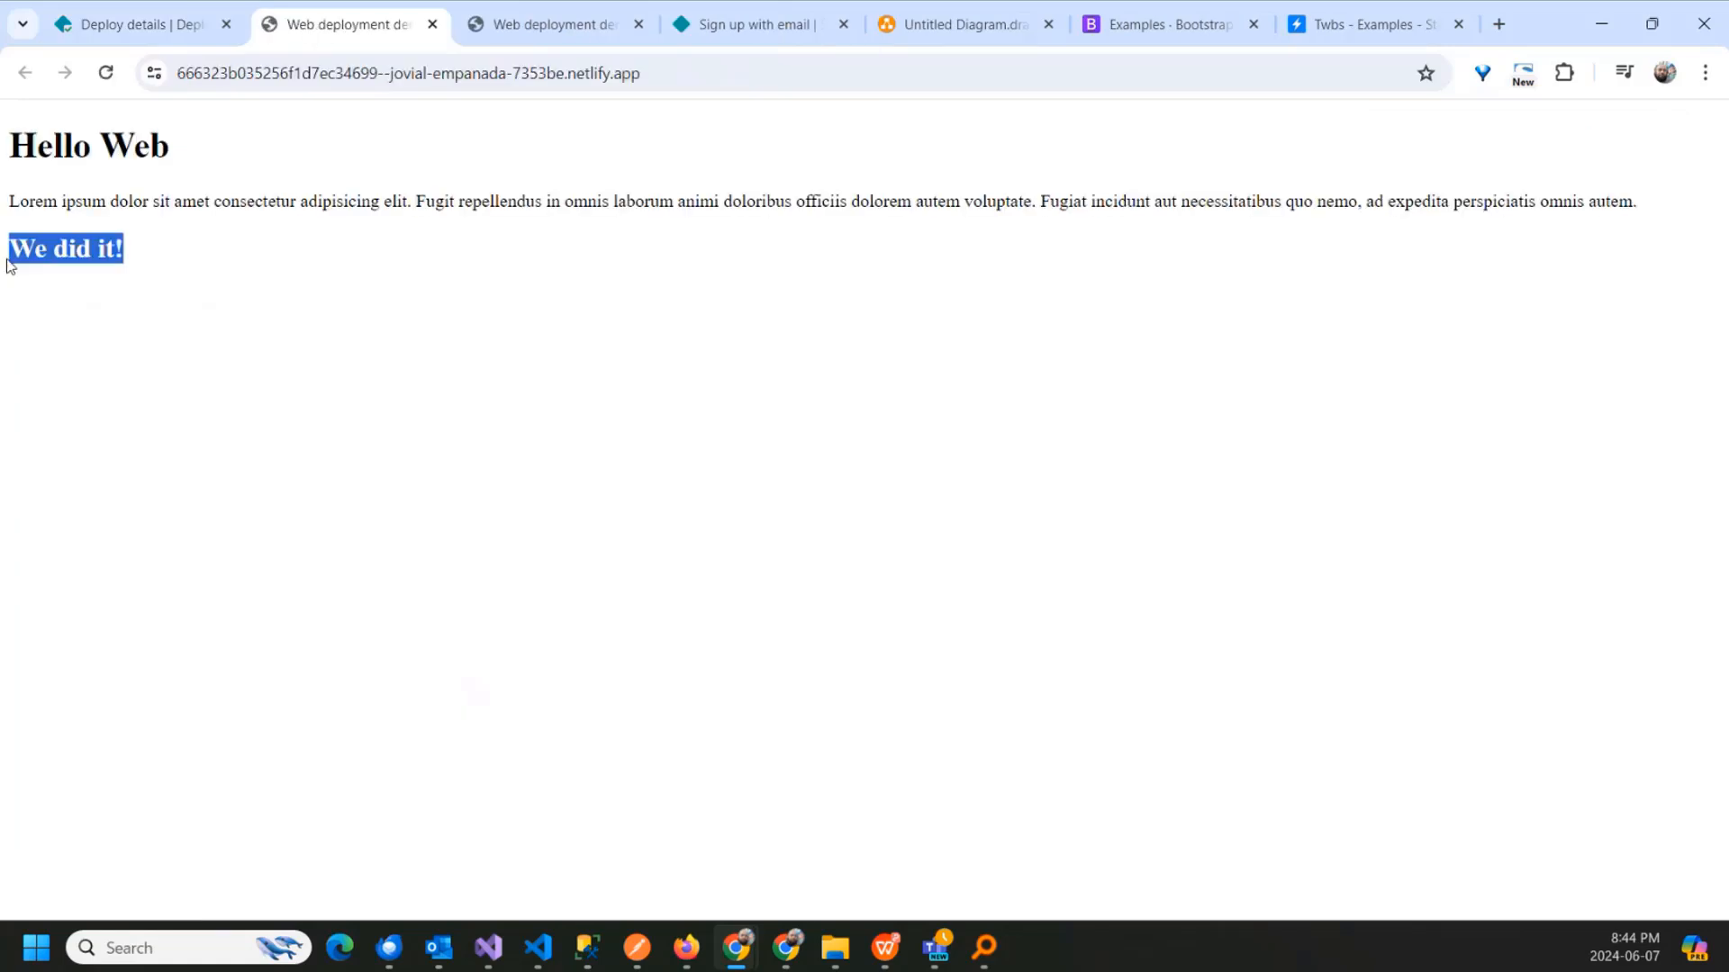
{"action": "left_click", "coordinate": [453, 353]}
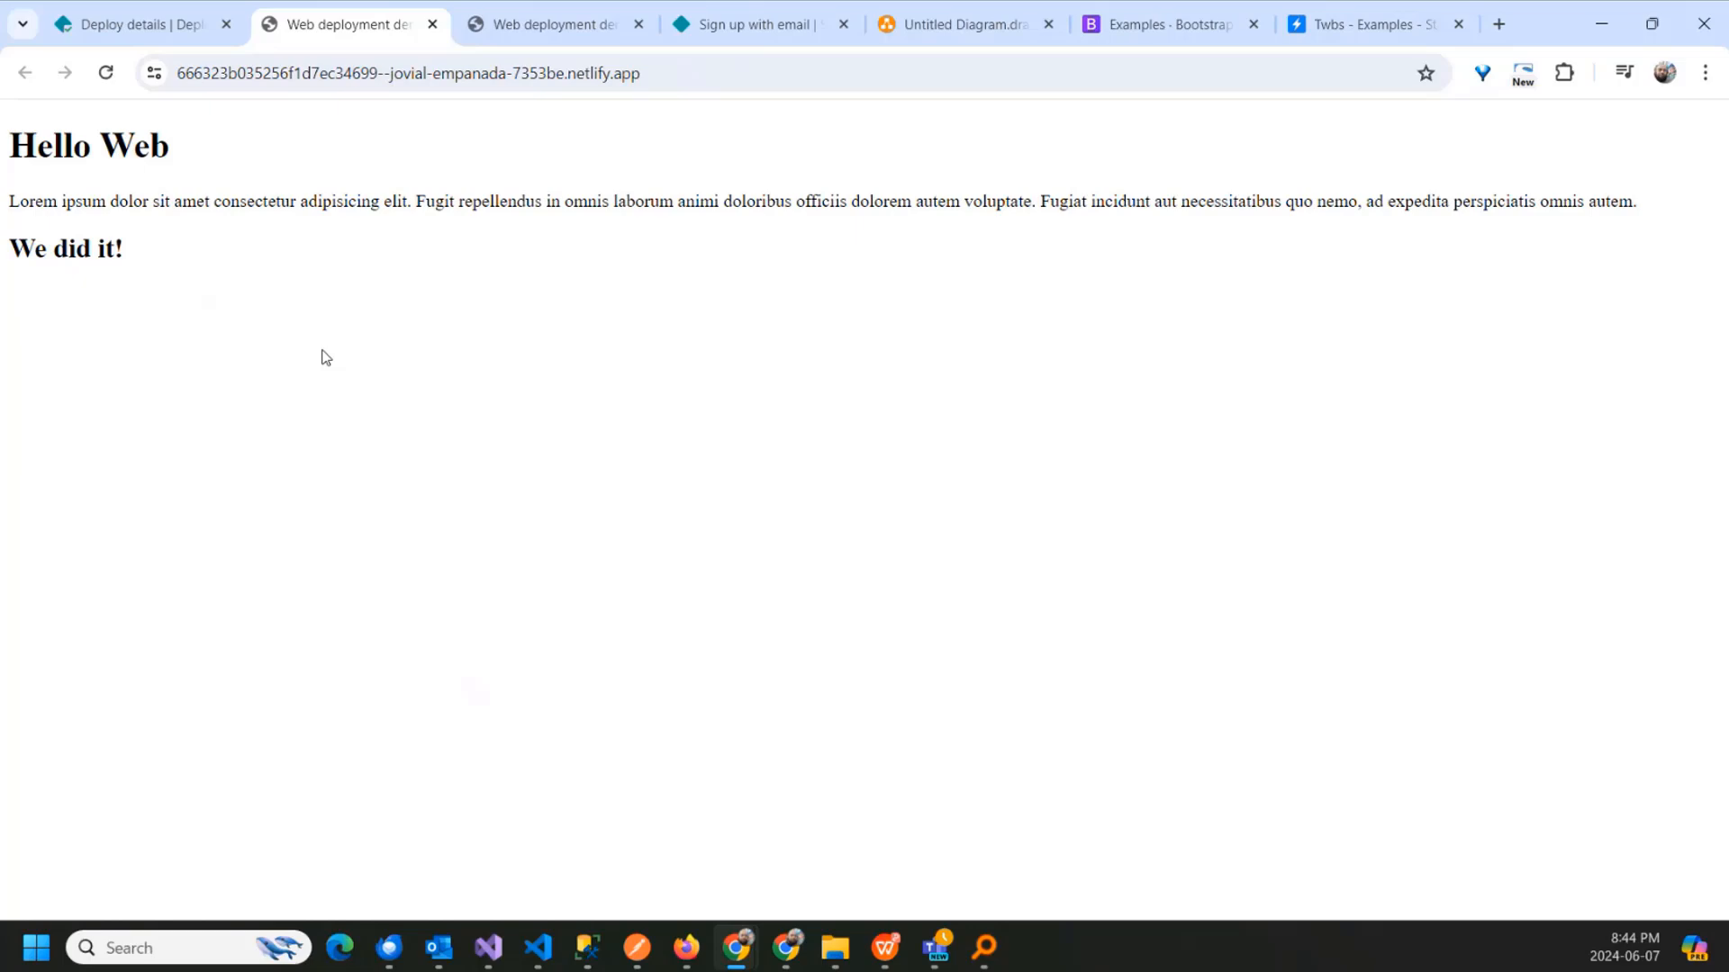
{"action": "left_click", "coordinate": [664, 73]}
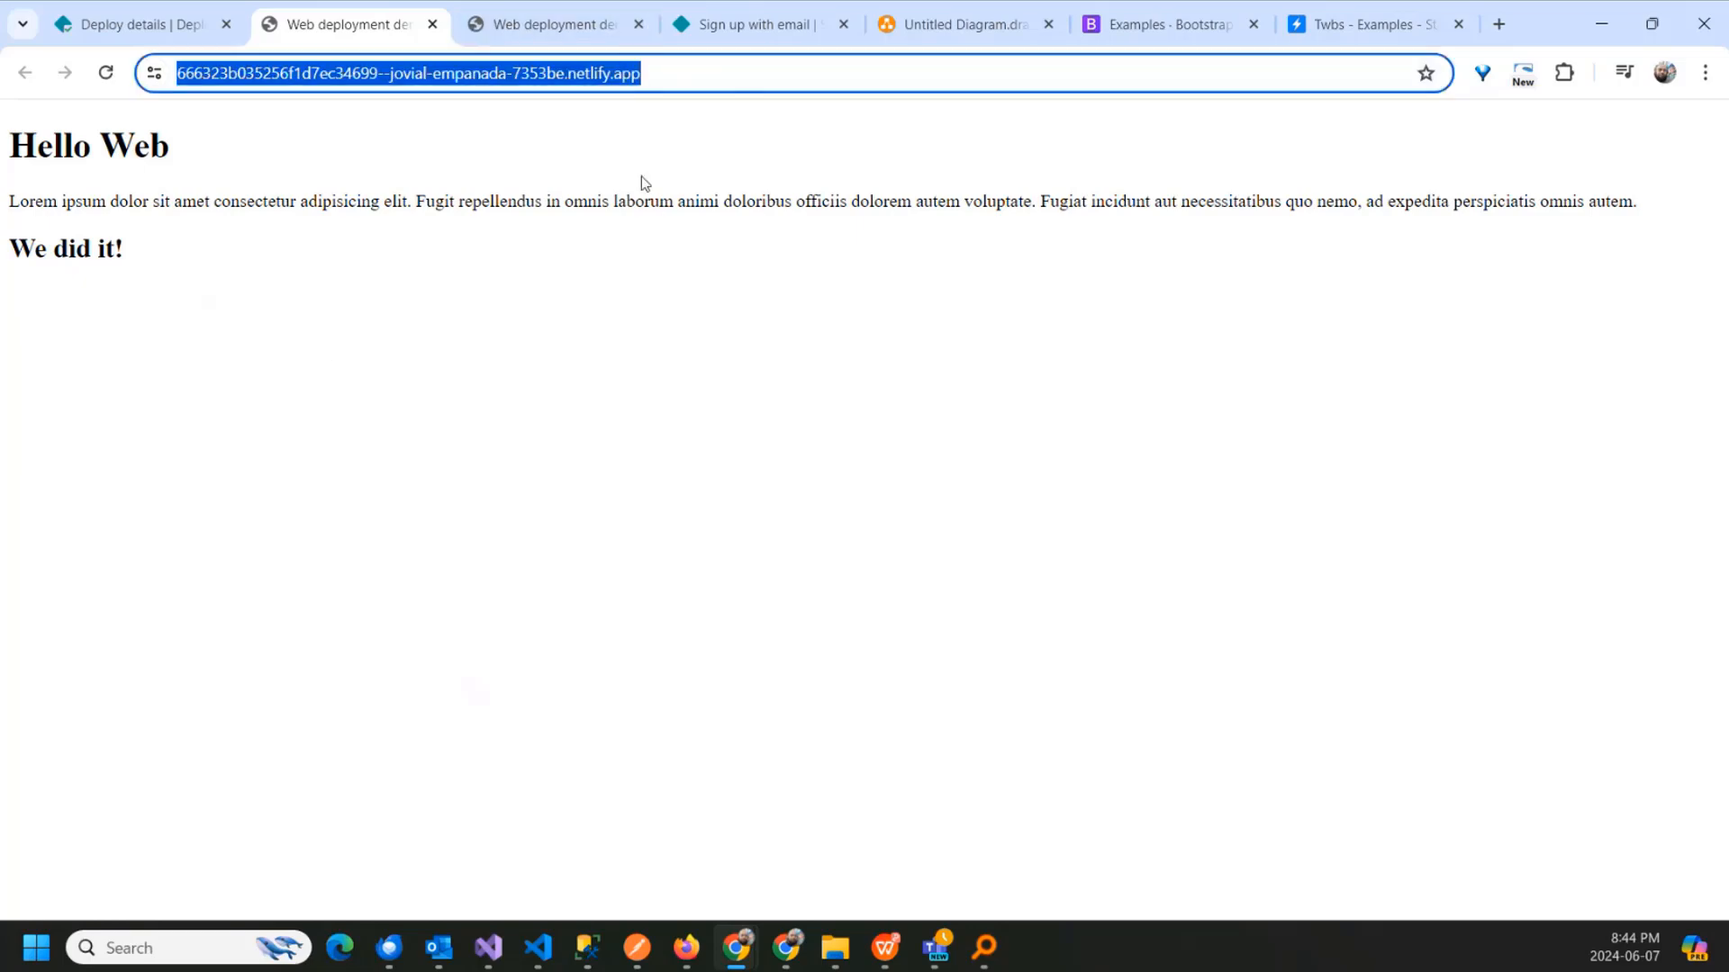
{"action": "left_click", "coordinate": [559, 290]}
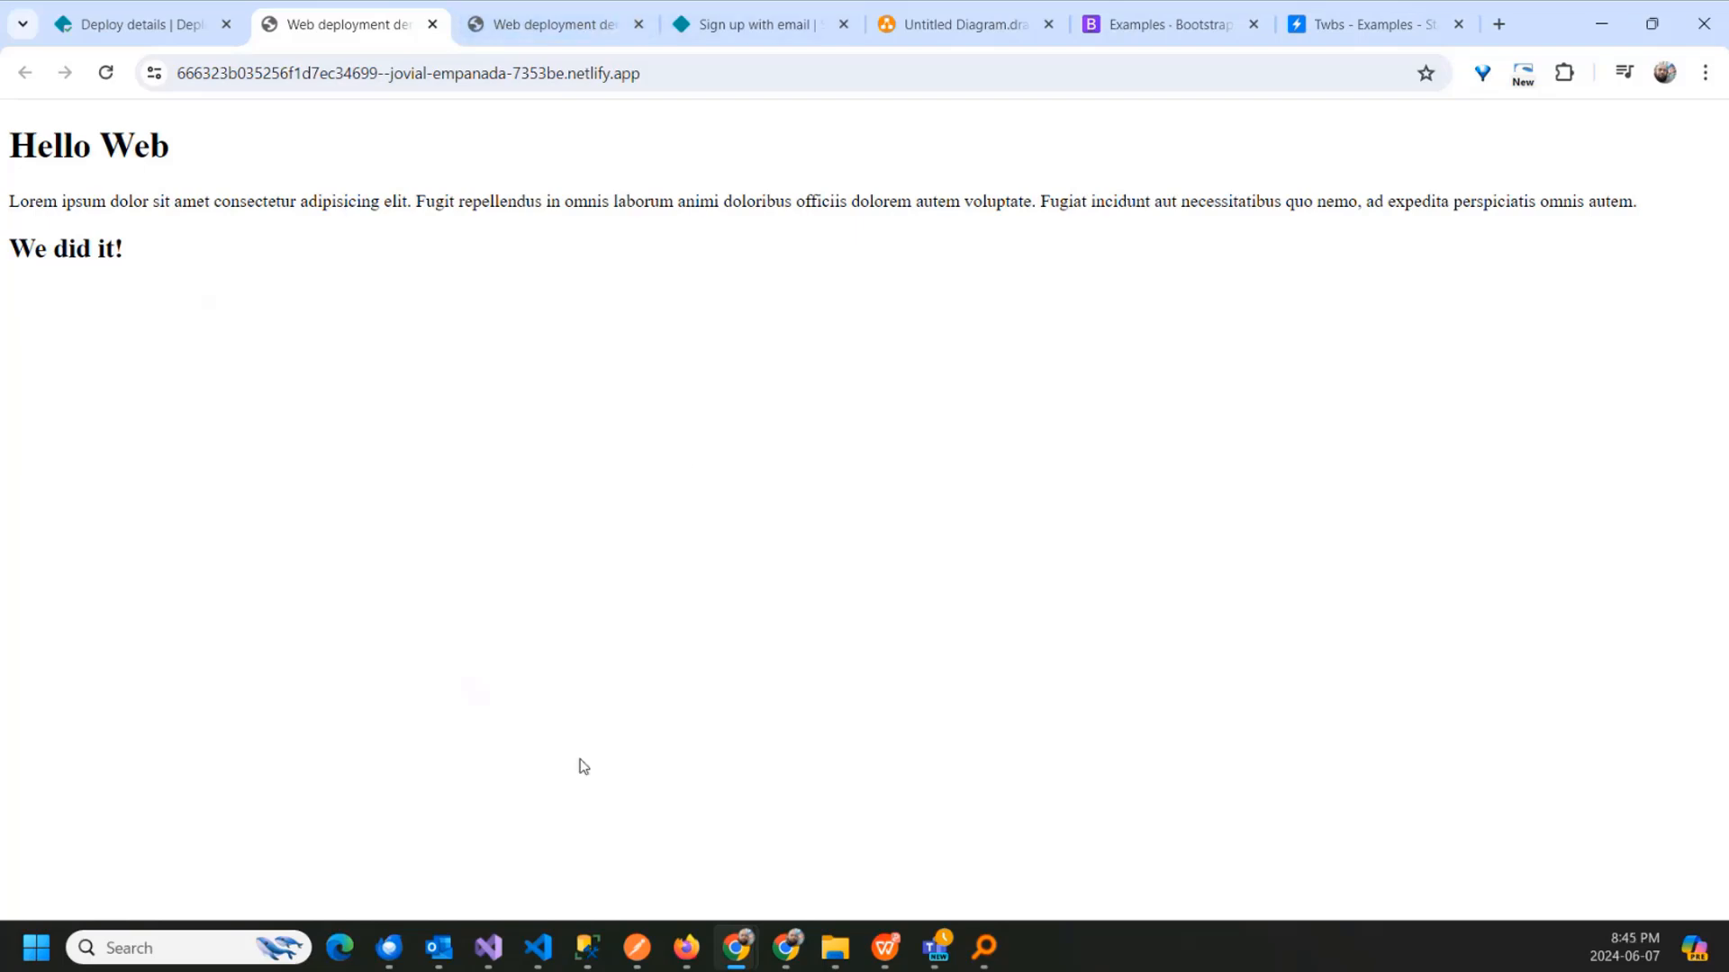
{"action": "mouse_move", "coordinate": [739, 945]}
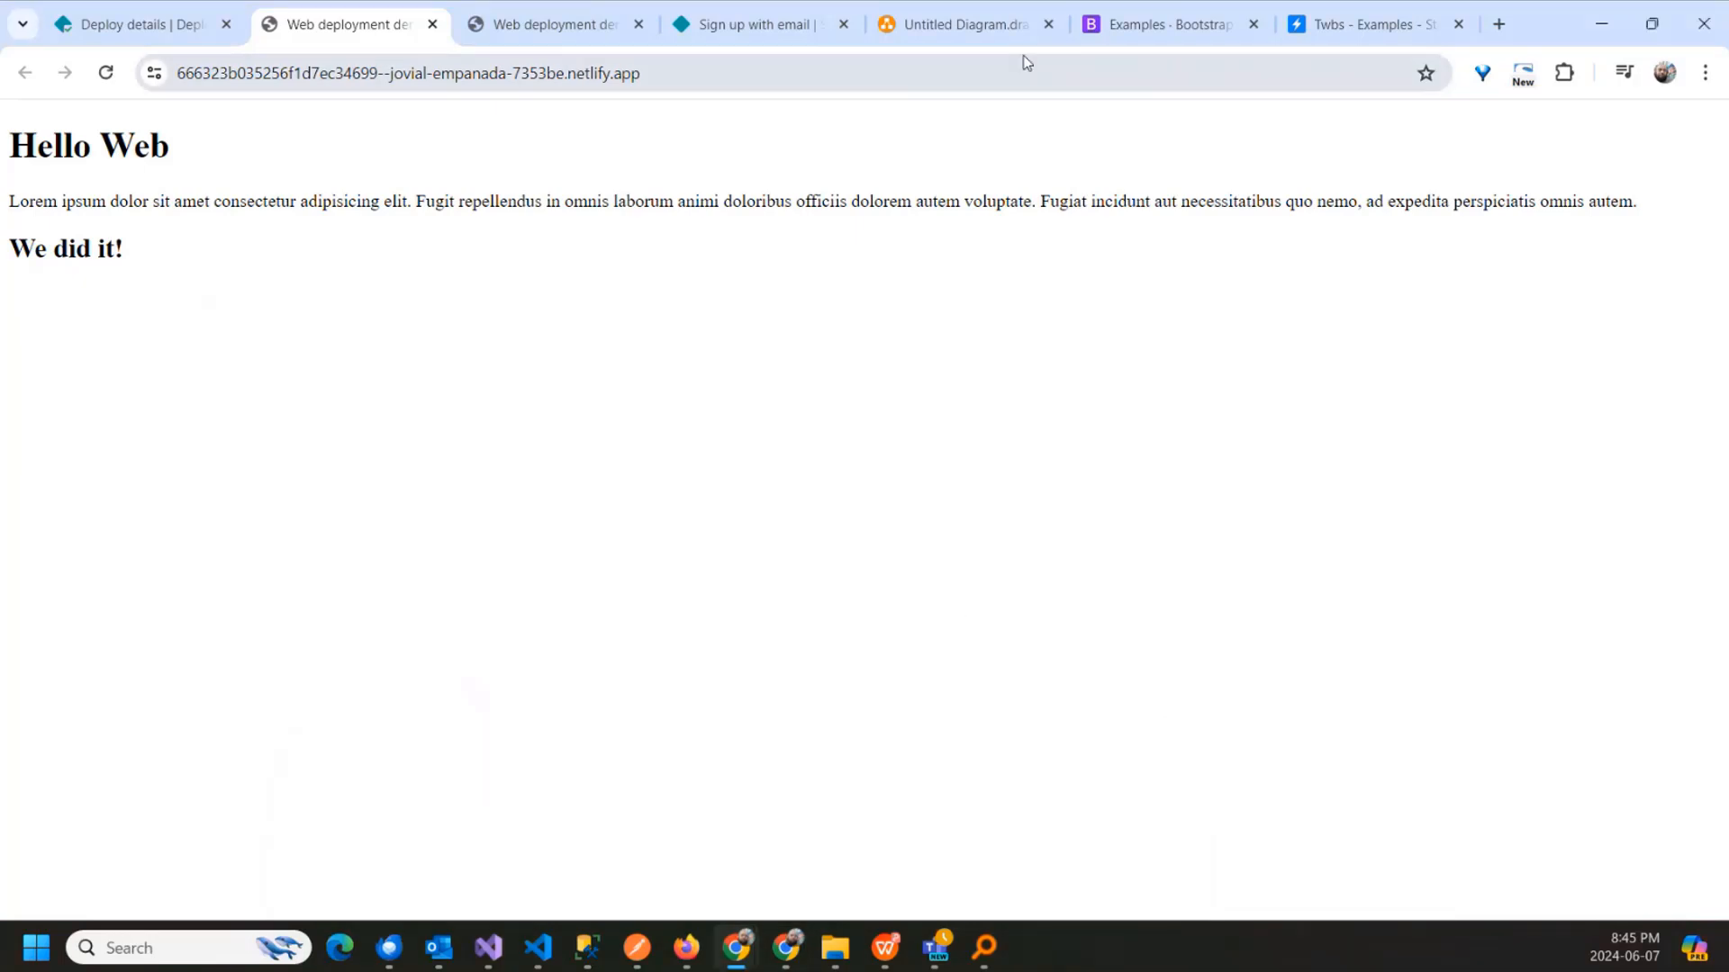
{"action": "left_click_drag", "start_coordinate": [1547, 23], "coordinate": [1531, 68]}
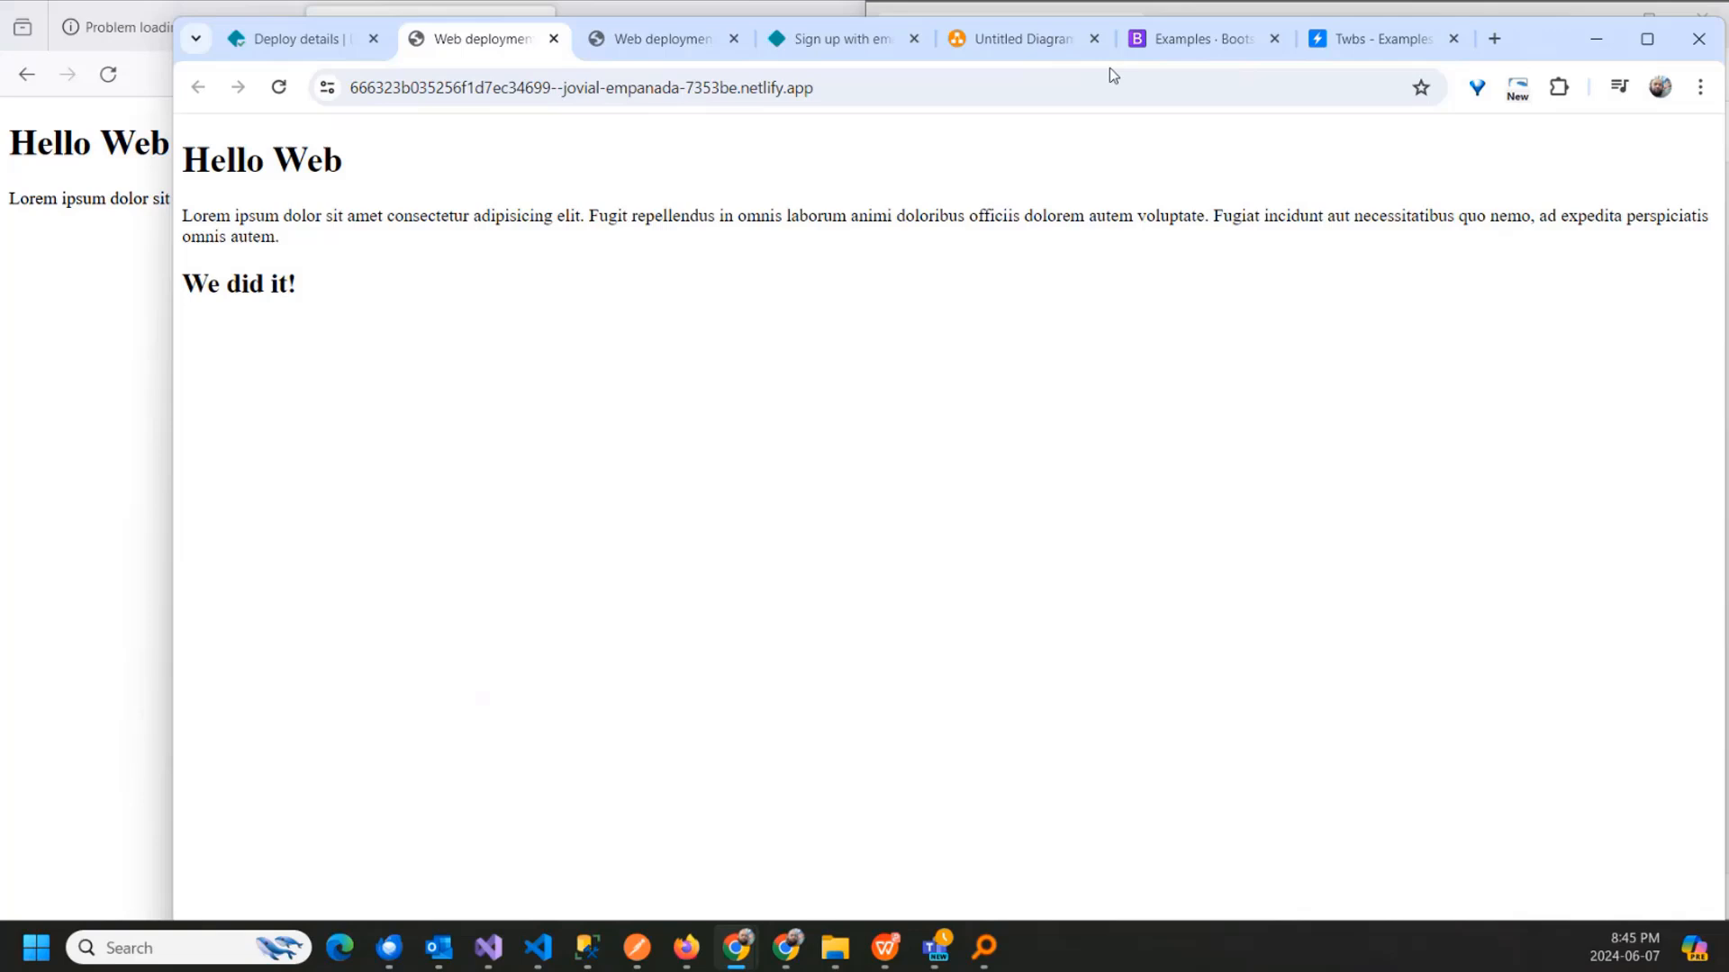
{"action": "left_click", "coordinate": [1649, 38]}
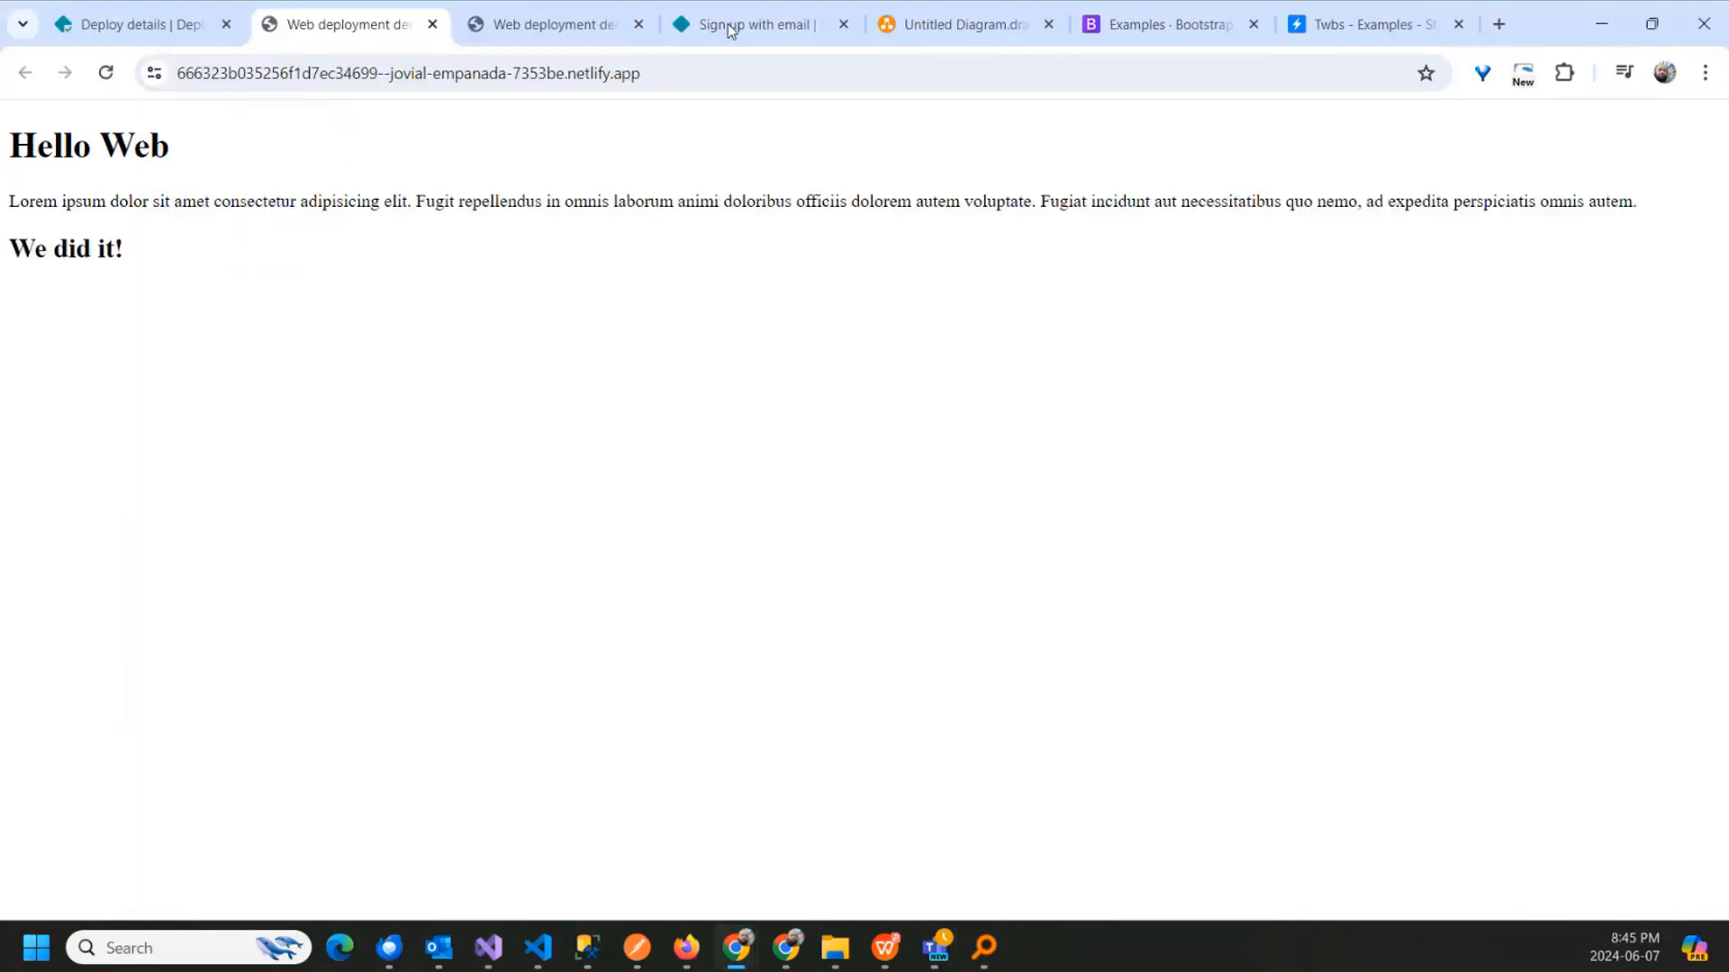
Step: Switch to the Untitled Diagram page in draw.io and review the listed steps to deploy code manually to Netlify
{"action": "left_click", "coordinate": [937, 2]}
{"action": "scroll", "coordinate": [414, 453], "scroll_direction": "up", "scroll_amount": 2}
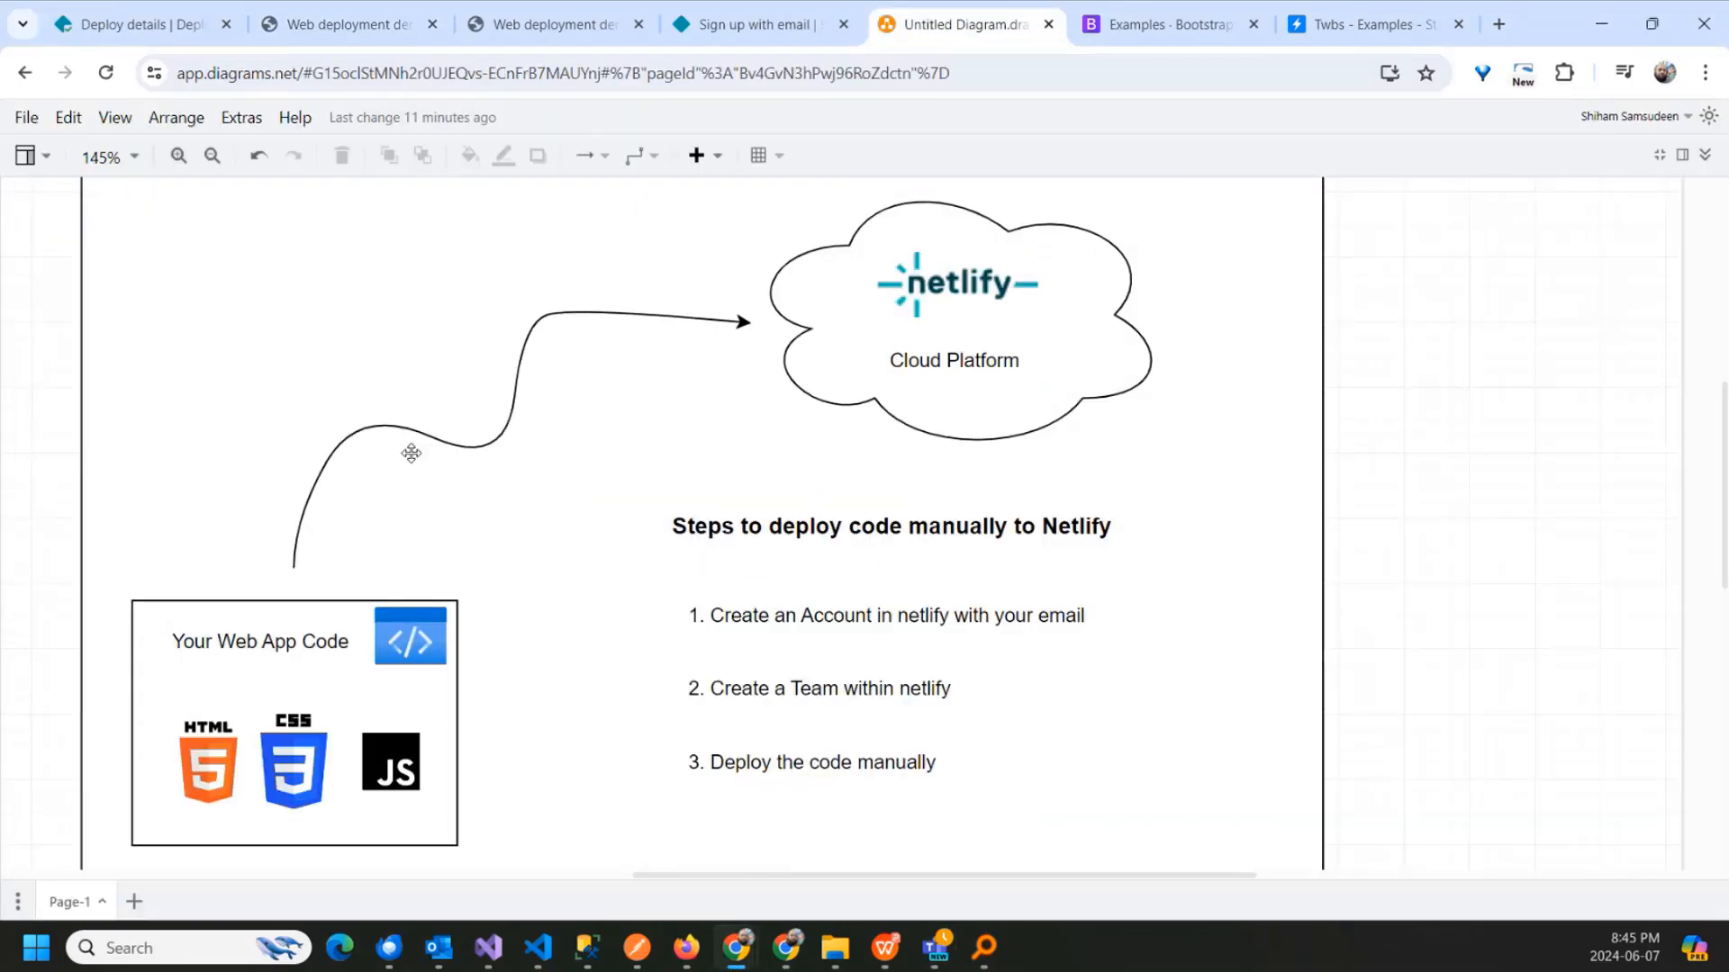
{"action": "left_click", "coordinate": [743, 632]}
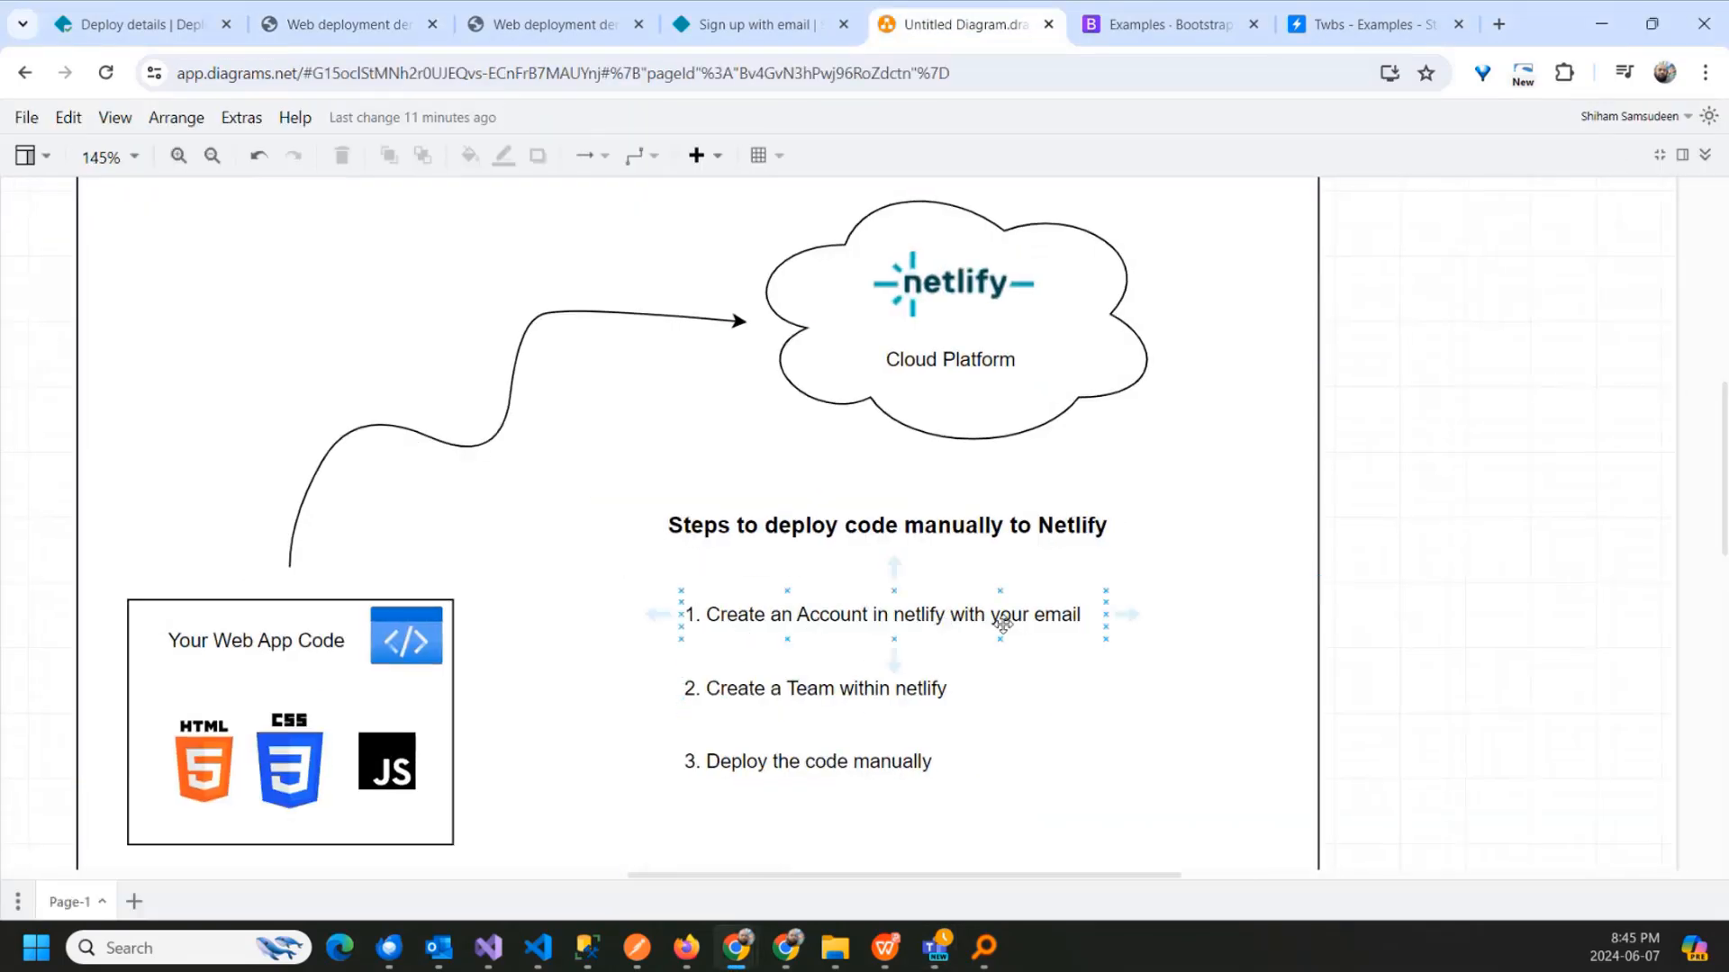
{"action": "left_click", "coordinate": [769, 686]}
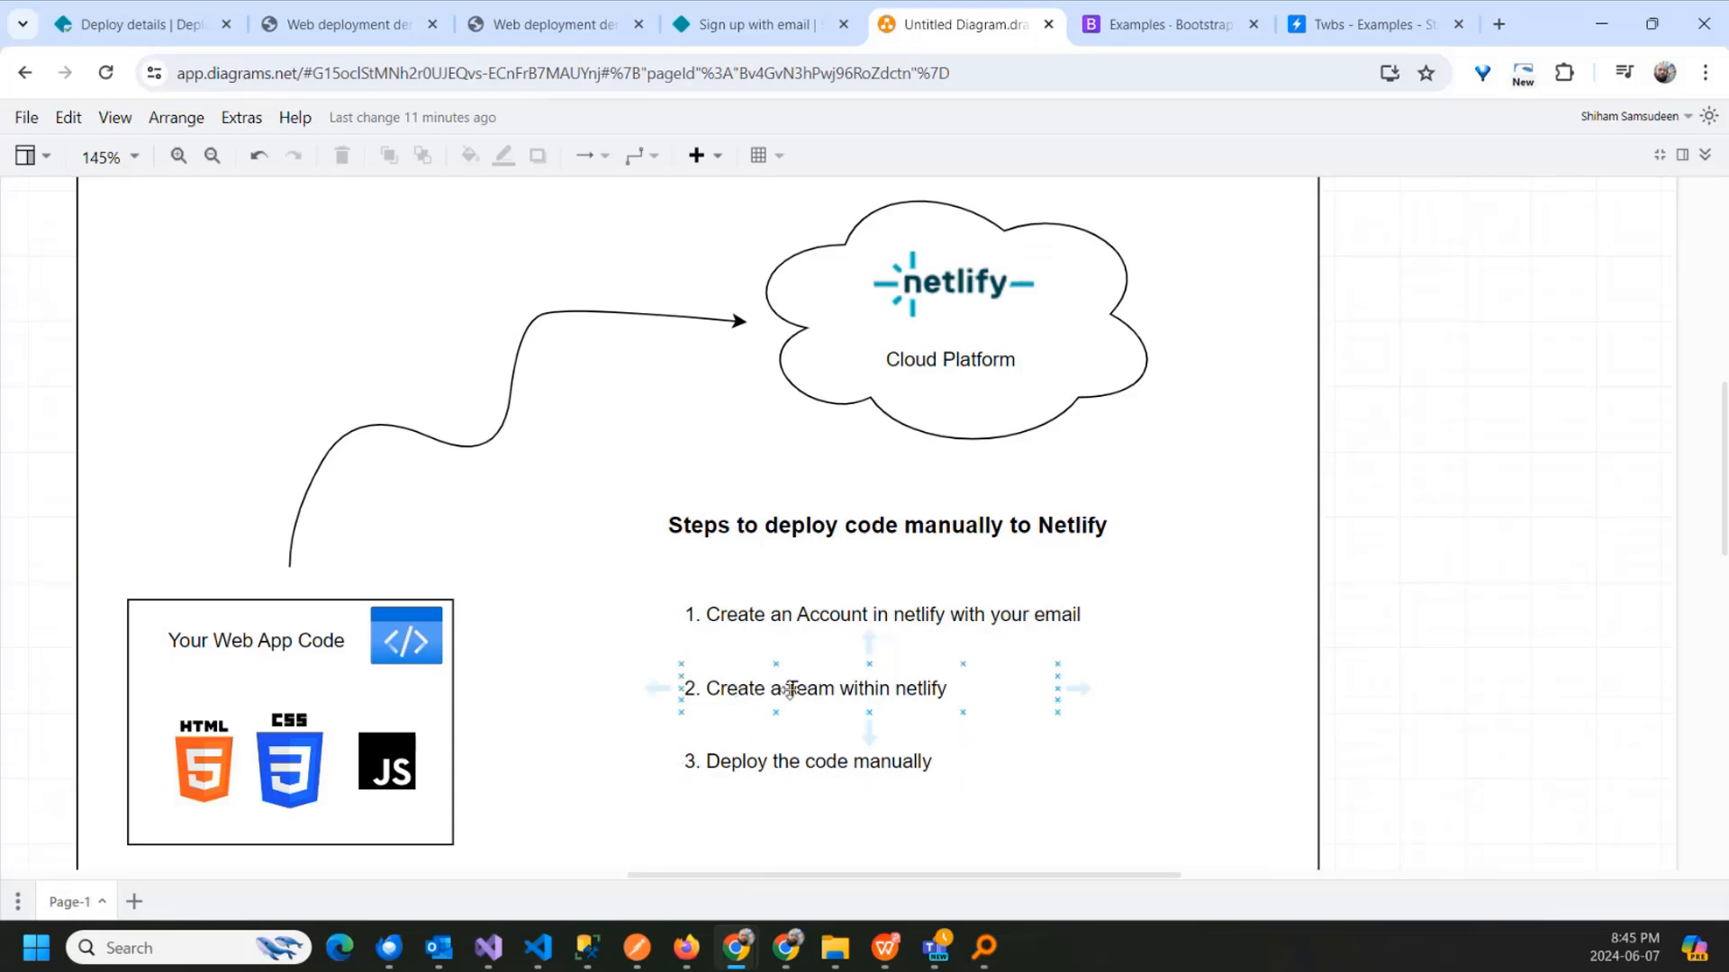